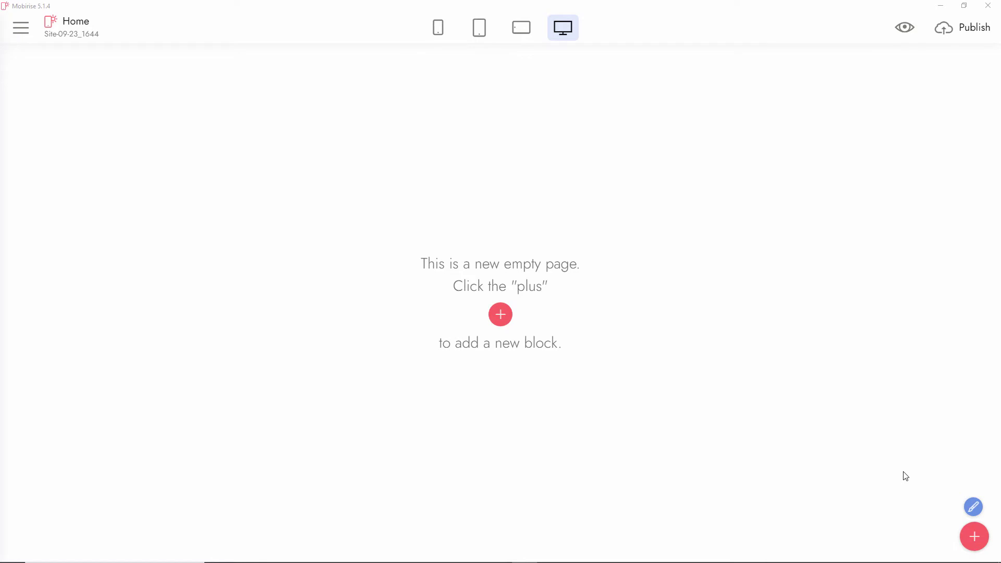
Browse the catalogue of themes and extensions, noting which are installed, and return to the blank page.
left_click(19, 27)
left_click(20, 63)
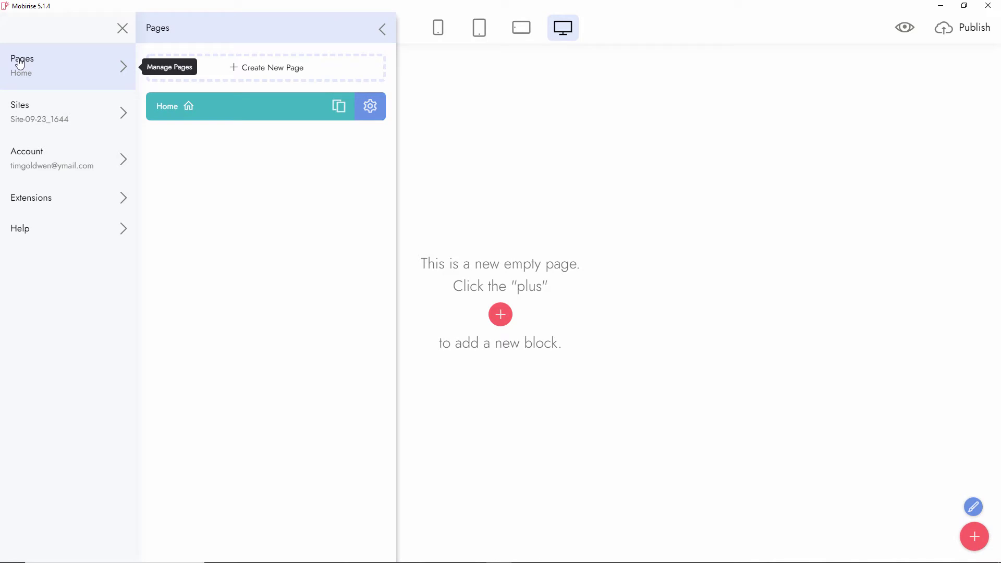
left_click(36, 198)
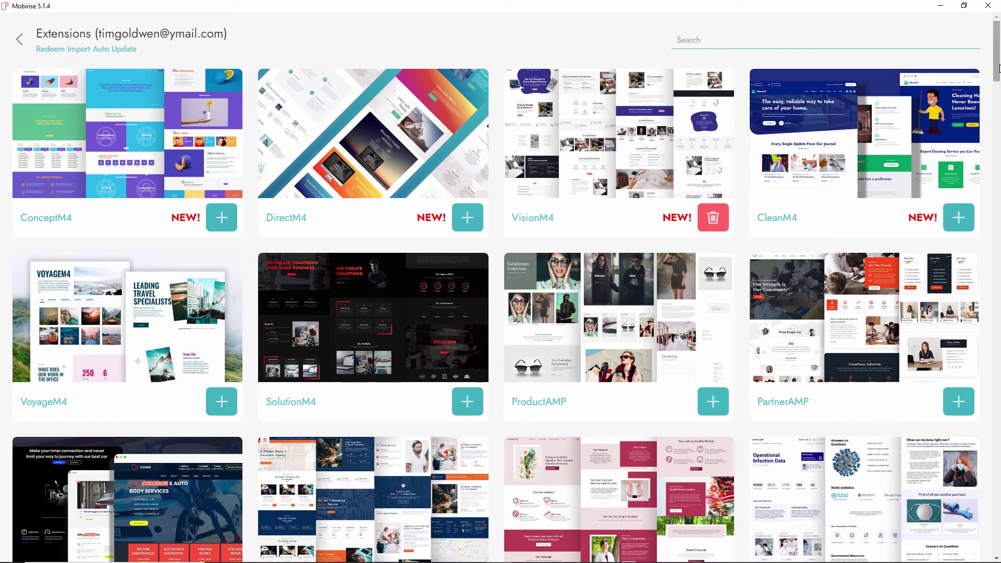
left_click_drag(997, 69, 1000, 36)
left_click_drag(997, 107, 996, 549)
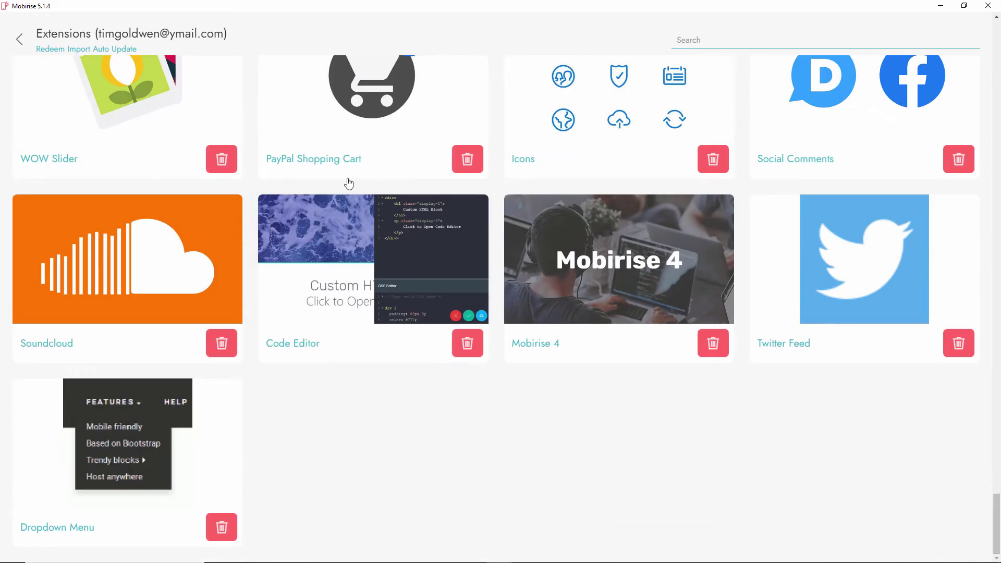
scroll(703, 320, "up", 2)
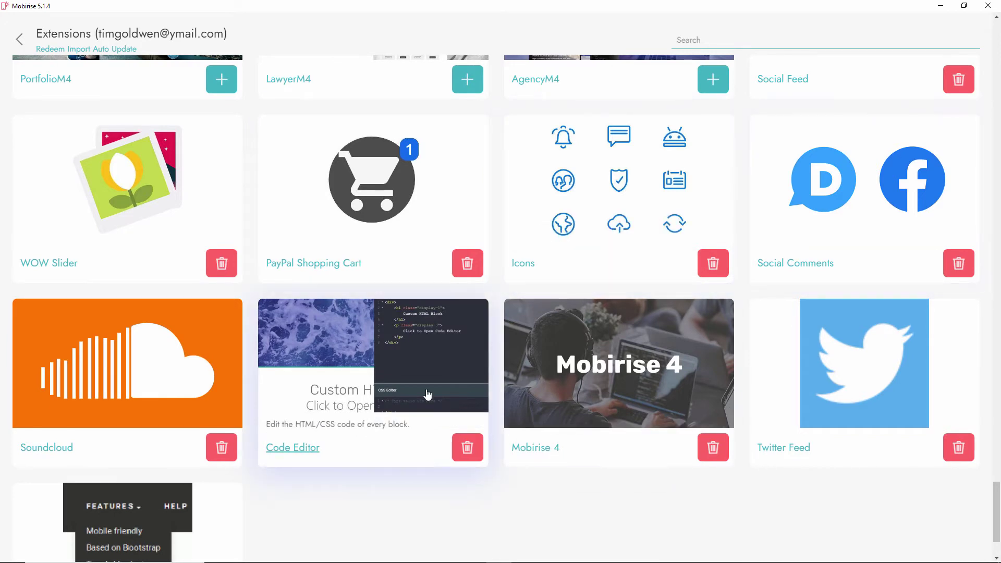
scroll(428, 395, "down", 2)
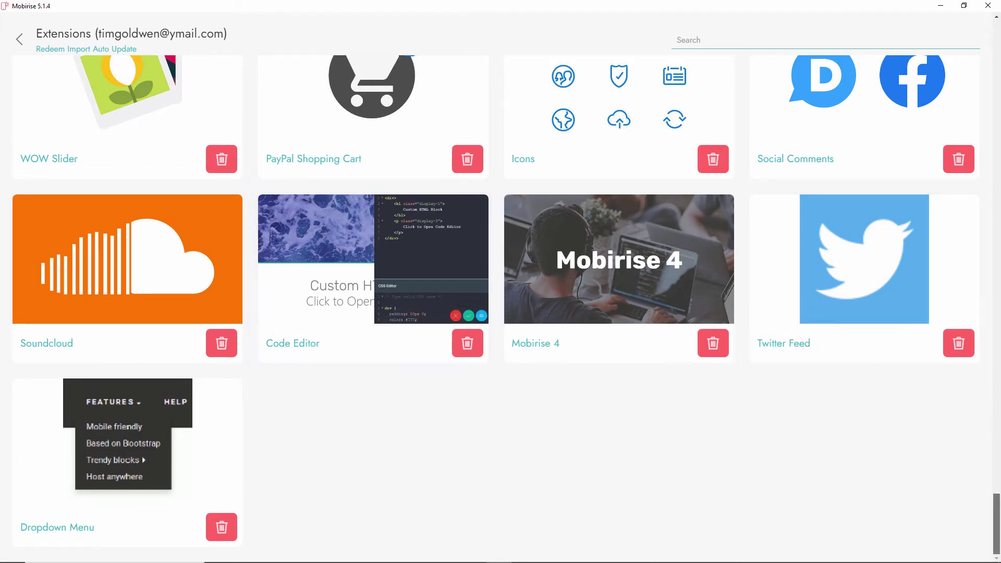
left_click_drag(997, 501, 998, 457)
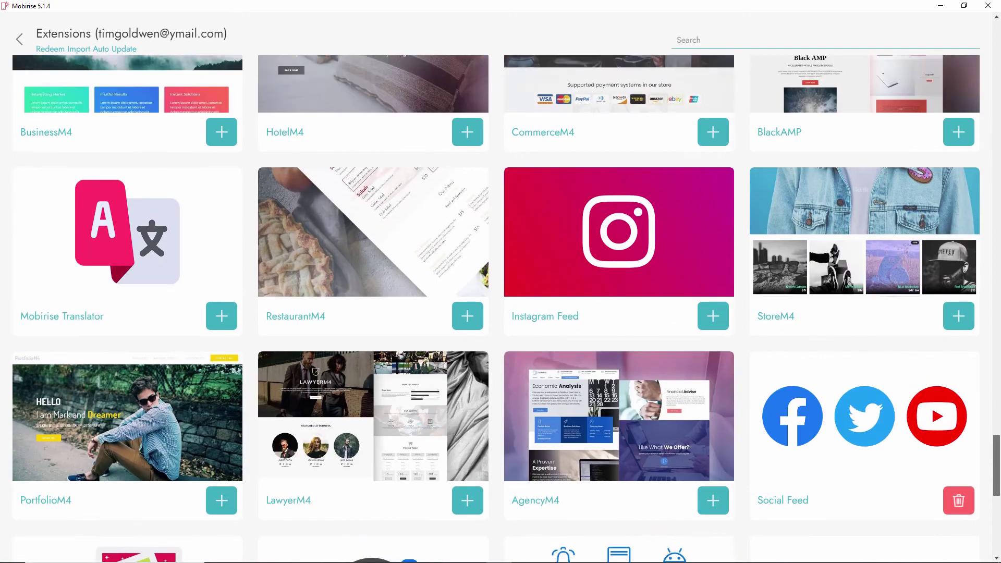
scroll(1000, 288, "up", 15)
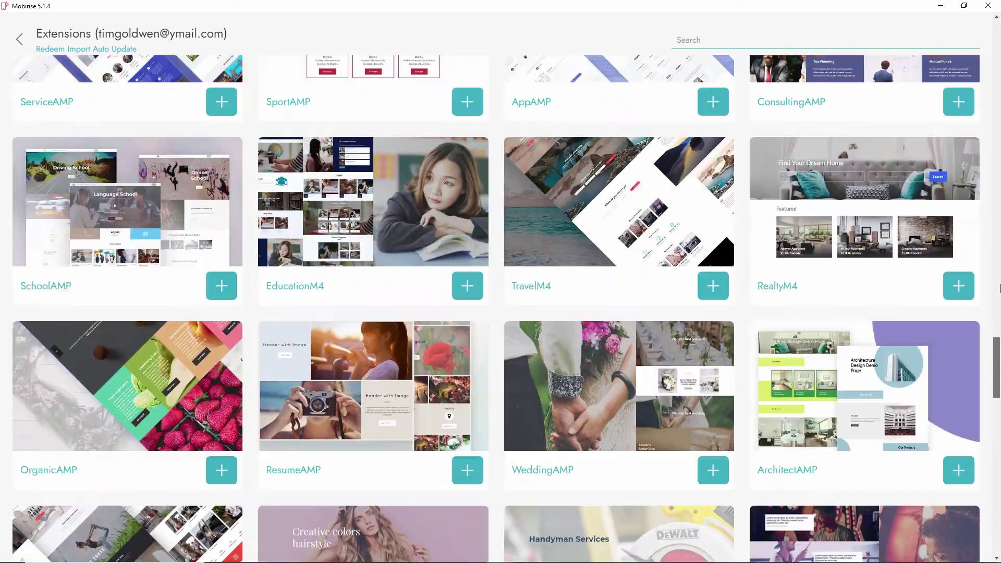
scroll(999, 288, "up", 20)
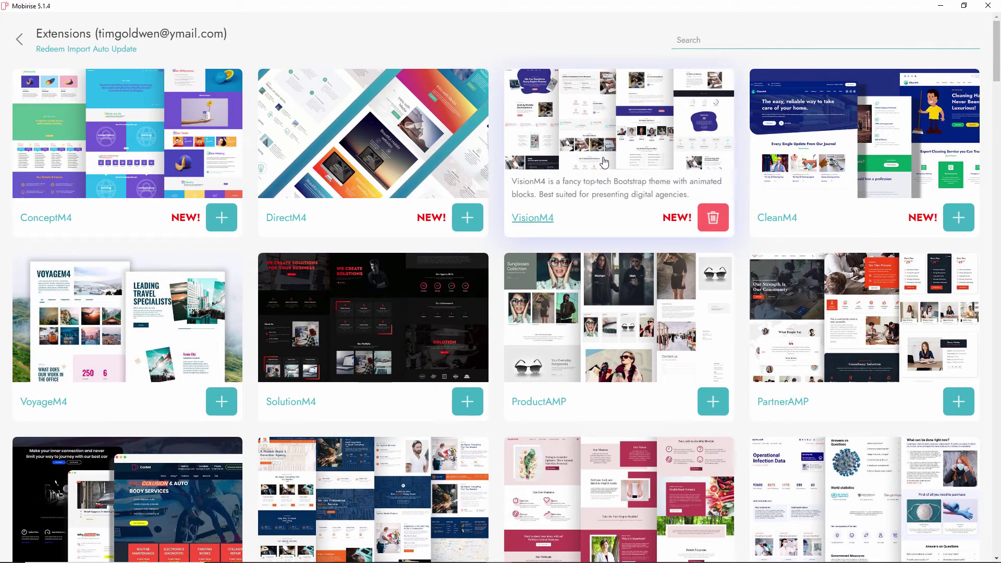
left_click(19, 41)
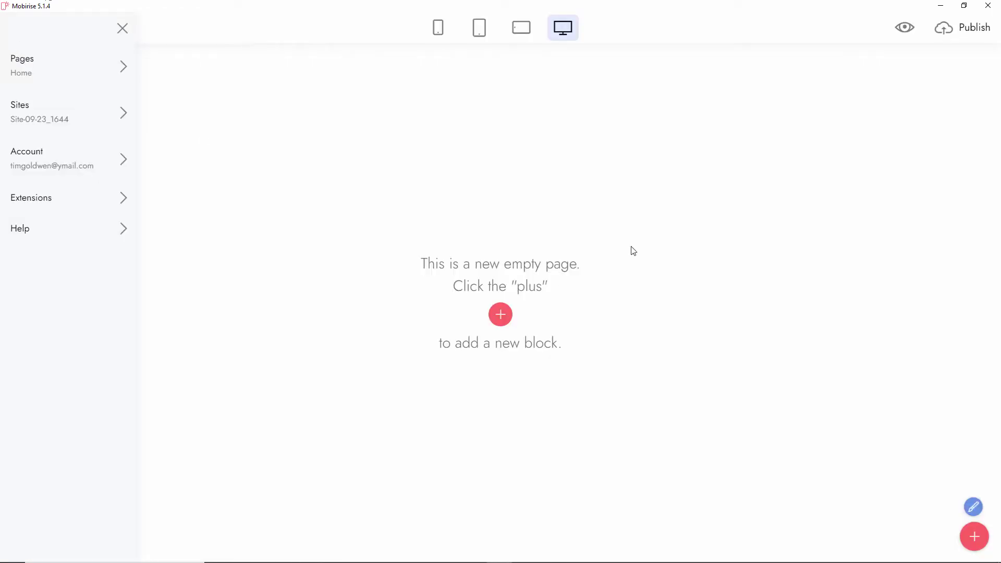
left_click(222, 95)
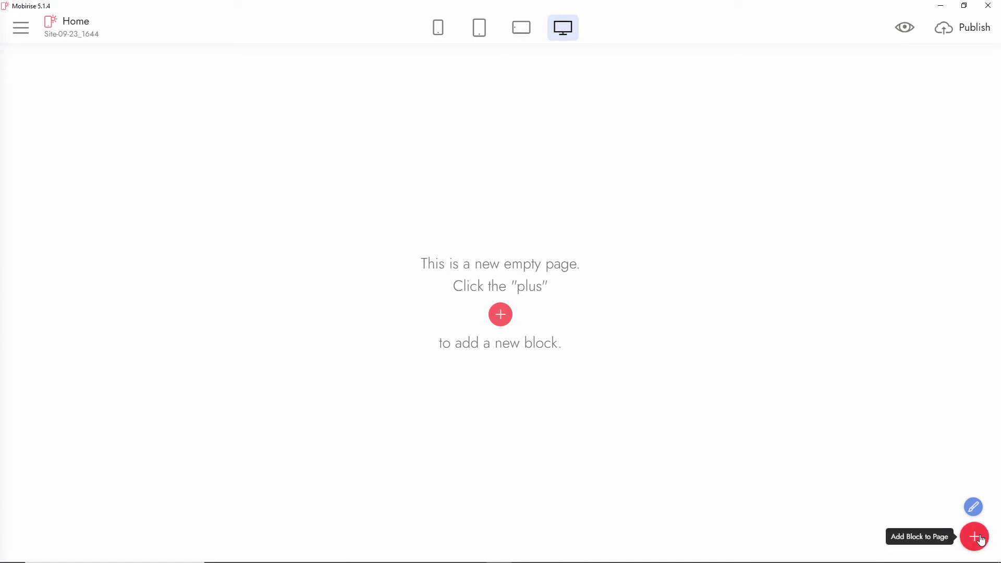
Review the themes currently offered for creating a new site, without creating one.
left_click(26, 30)
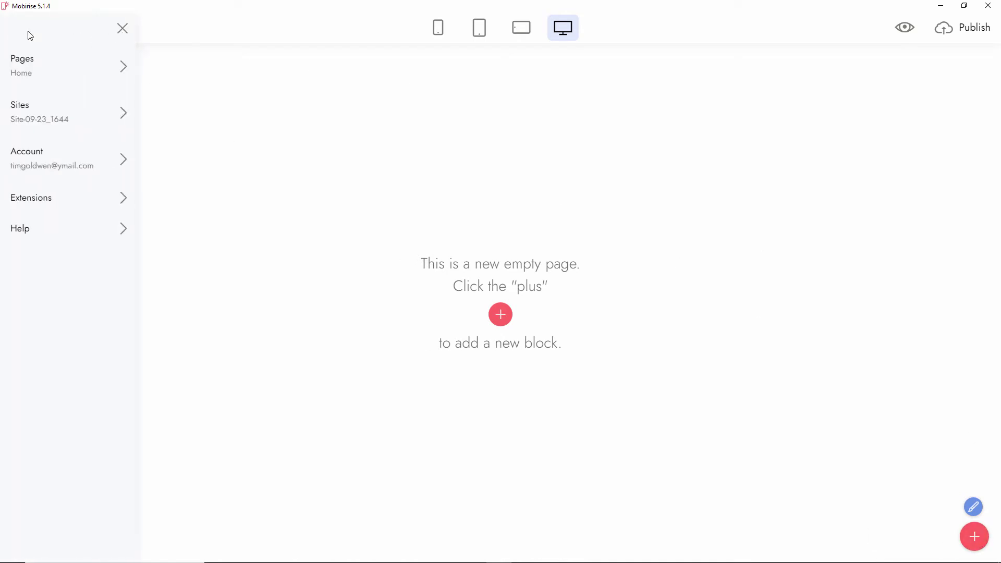
left_click(50, 119)
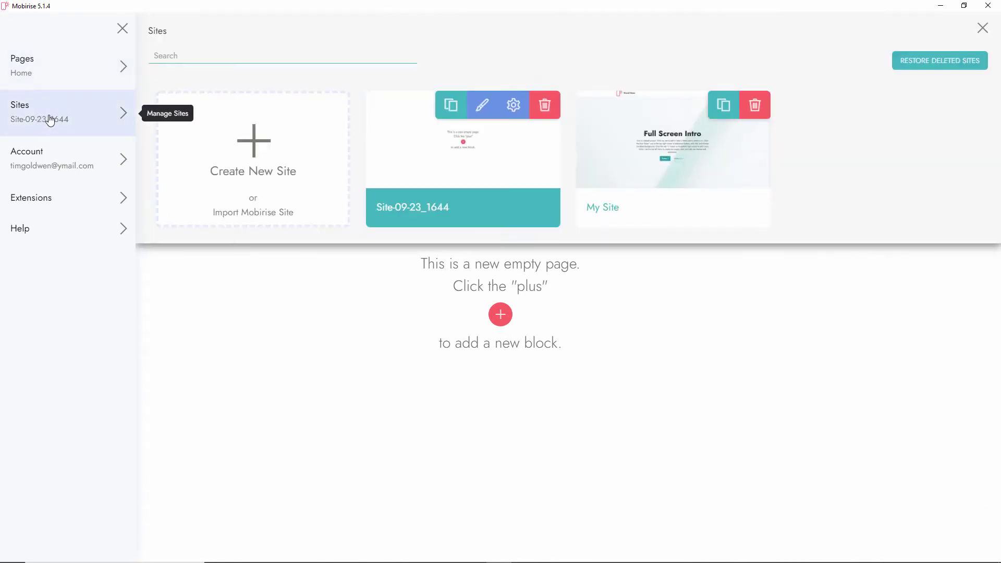
left_click(254, 153)
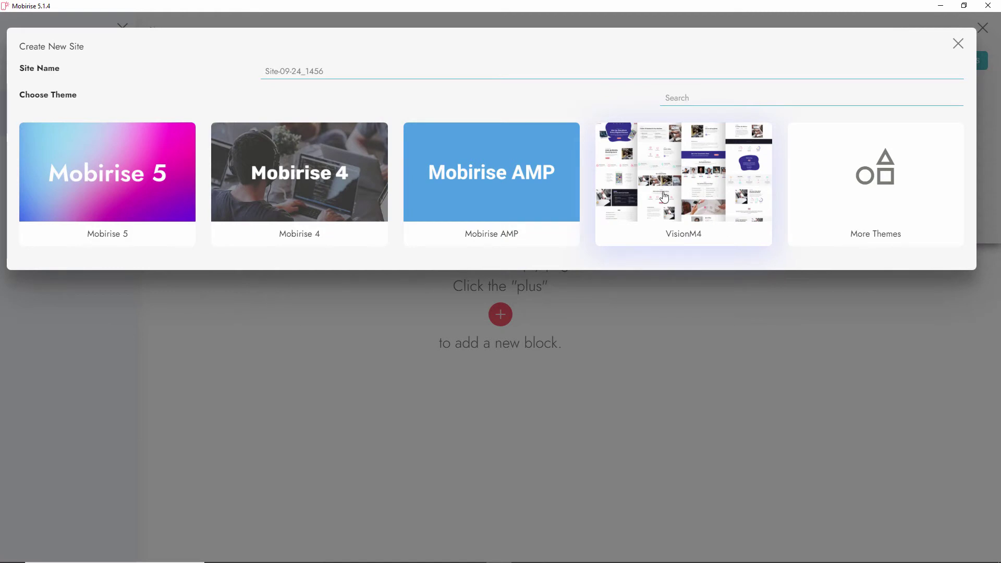
left_click(958, 44)
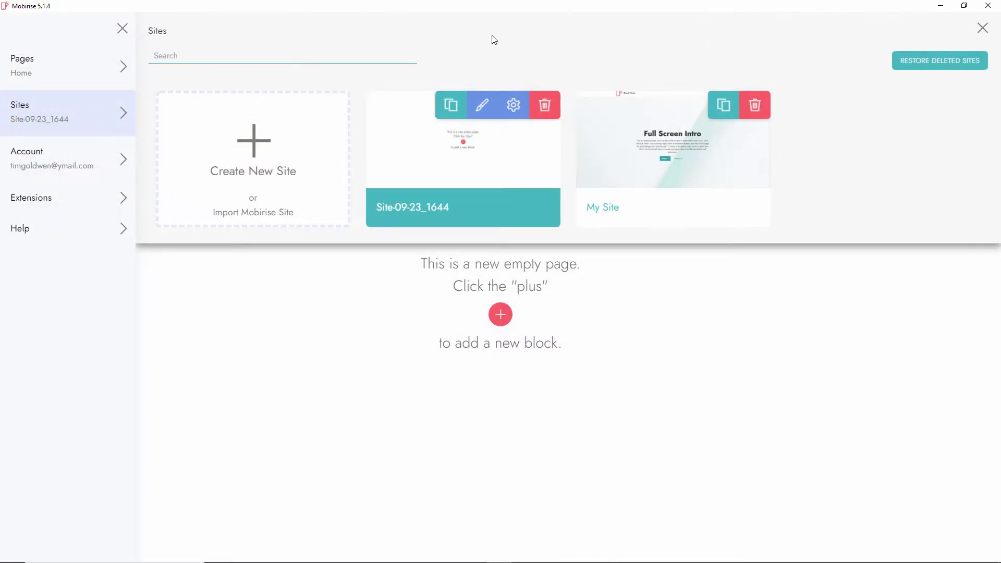
Install the CleanM4 theme from the extensions catalogue and return to the page editor.
left_click(57, 199)
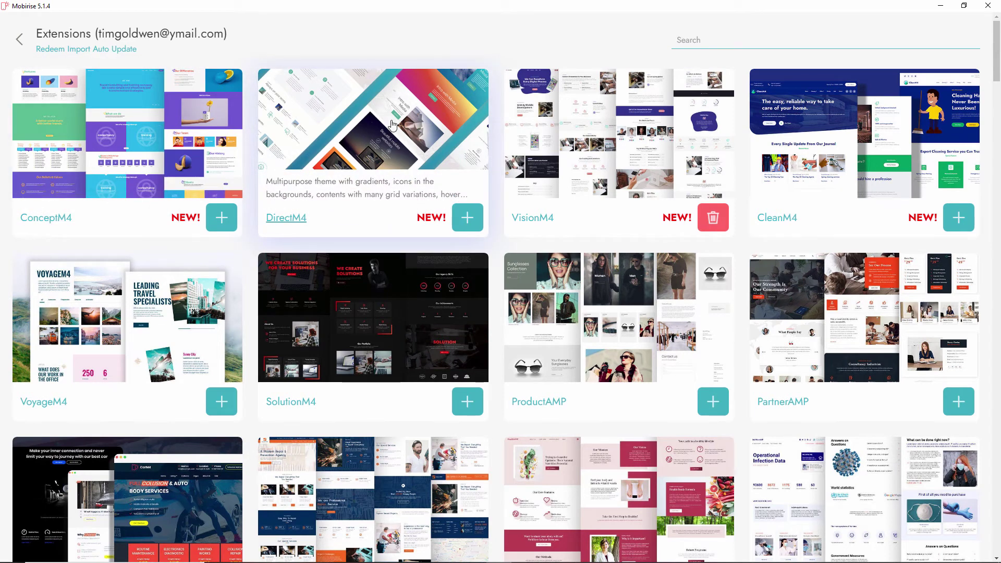
left_click(965, 223)
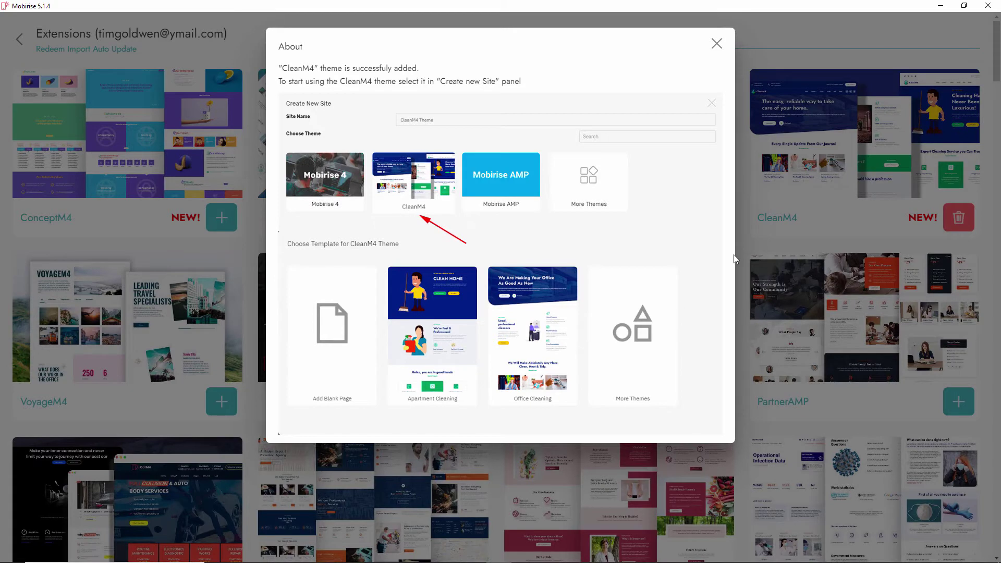
left_click(716, 43)
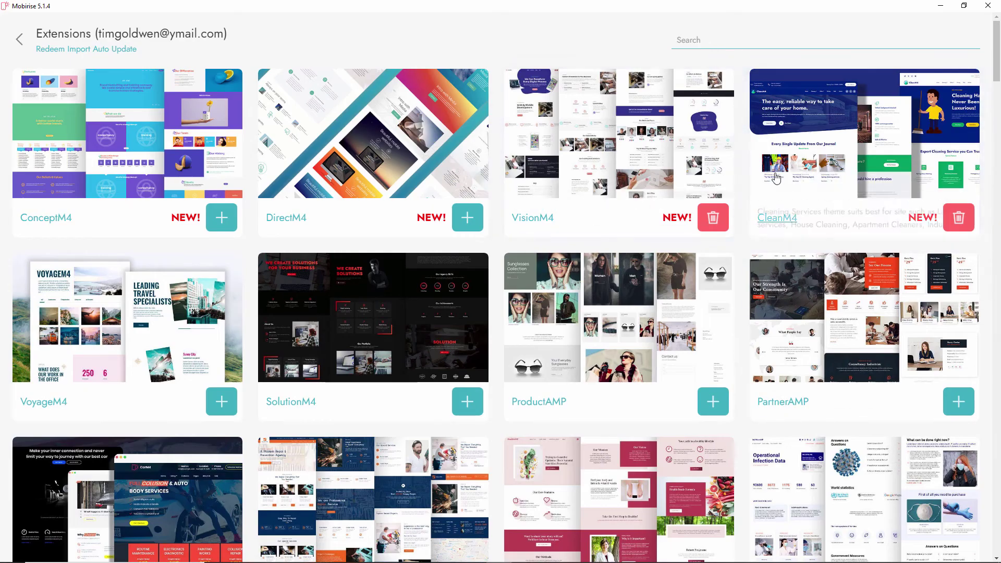
left_click(19, 39)
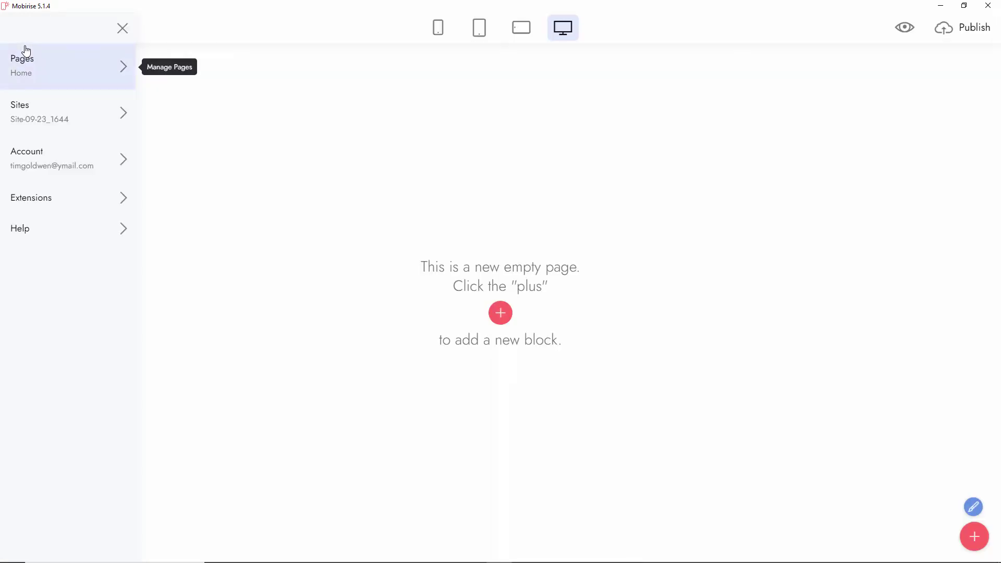
Delete the site Site-09-23_1644 and open My Site.
left_click(49, 112)
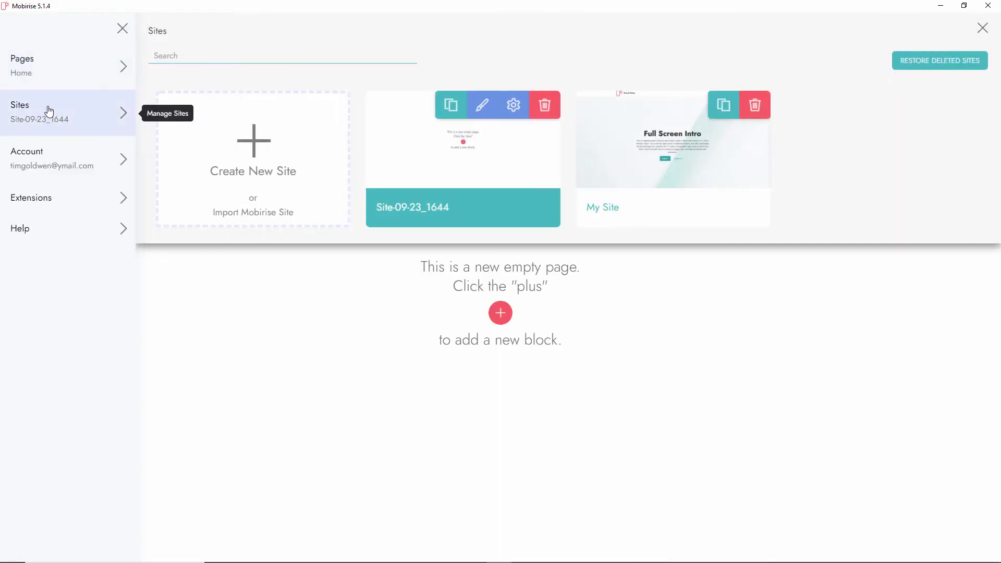
left_click(554, 108)
left_click(628, 65)
left_click(663, 143)
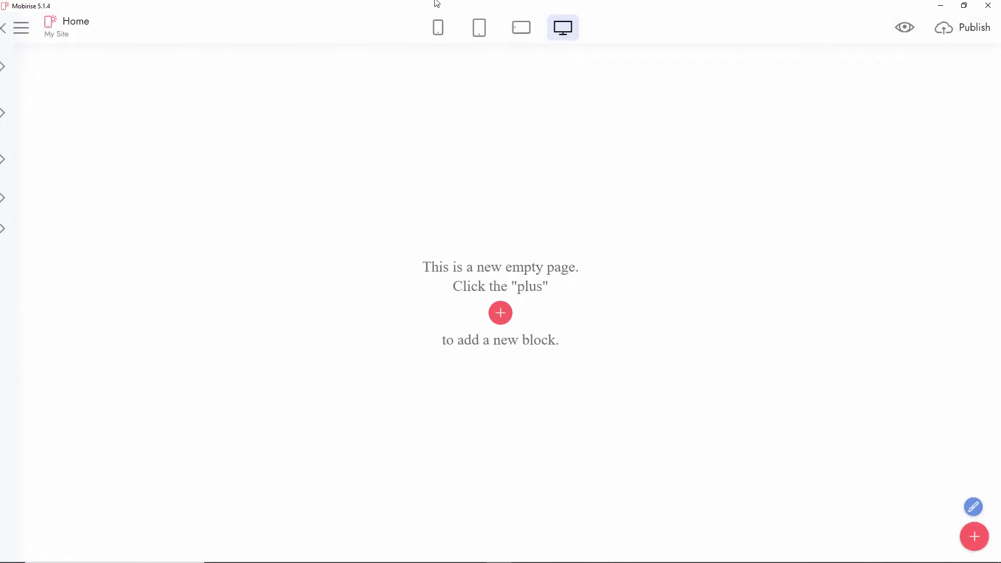
Create a new site based on the Mobirise 5 theme, keeping the suggested name Site-09-24_1457.
left_click(28, 28)
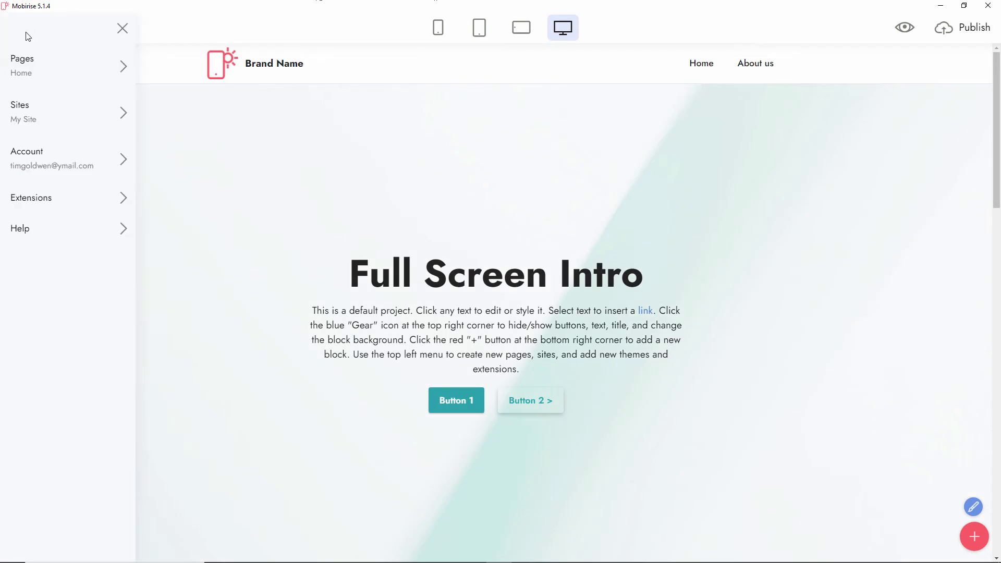
left_click(49, 120)
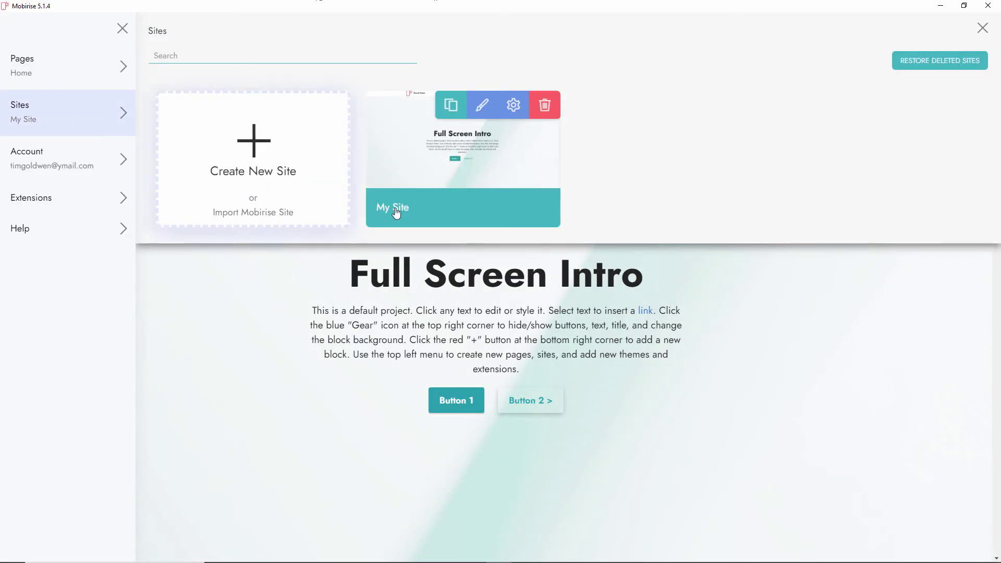
left_click(264, 154)
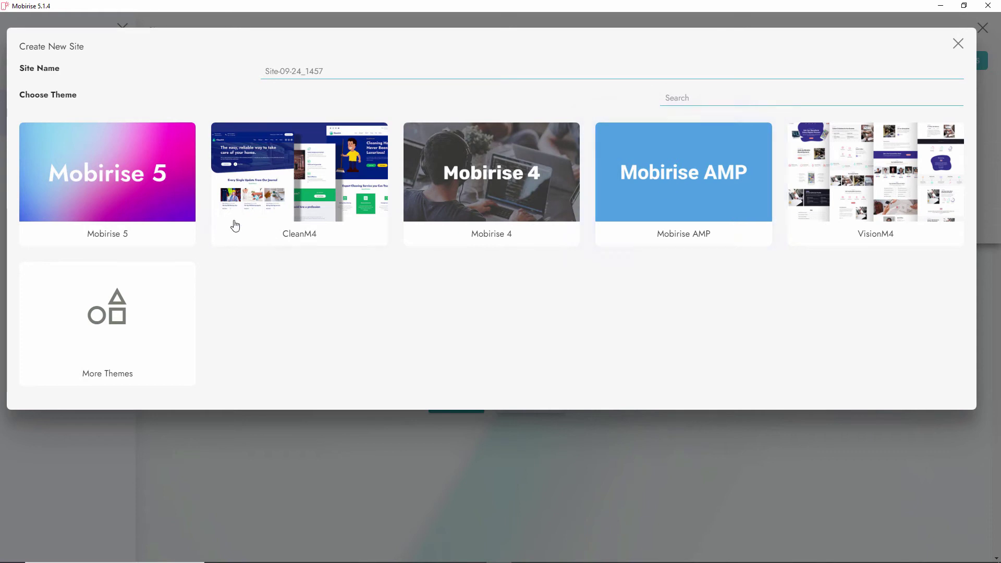
left_click(147, 186)
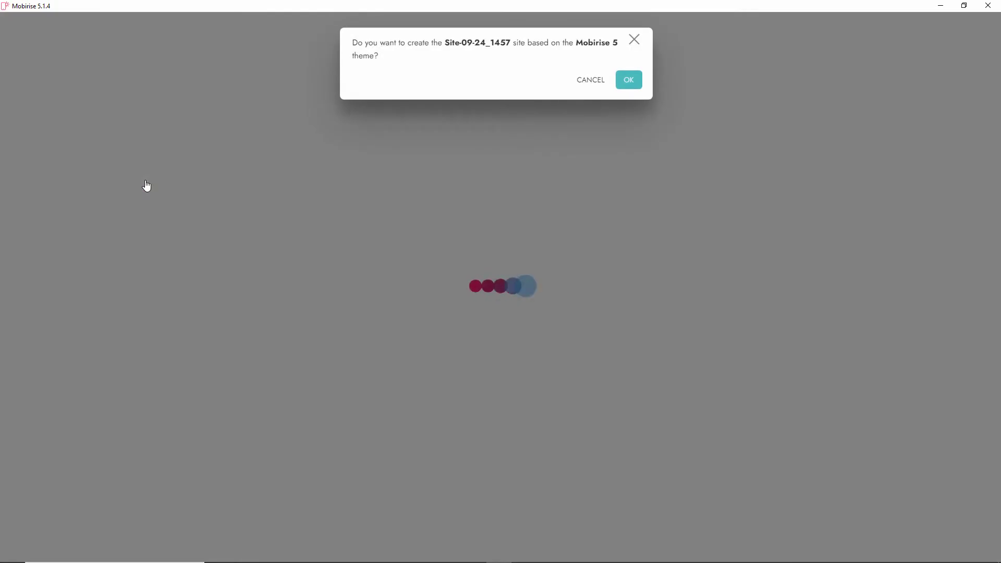
left_click(628, 80)
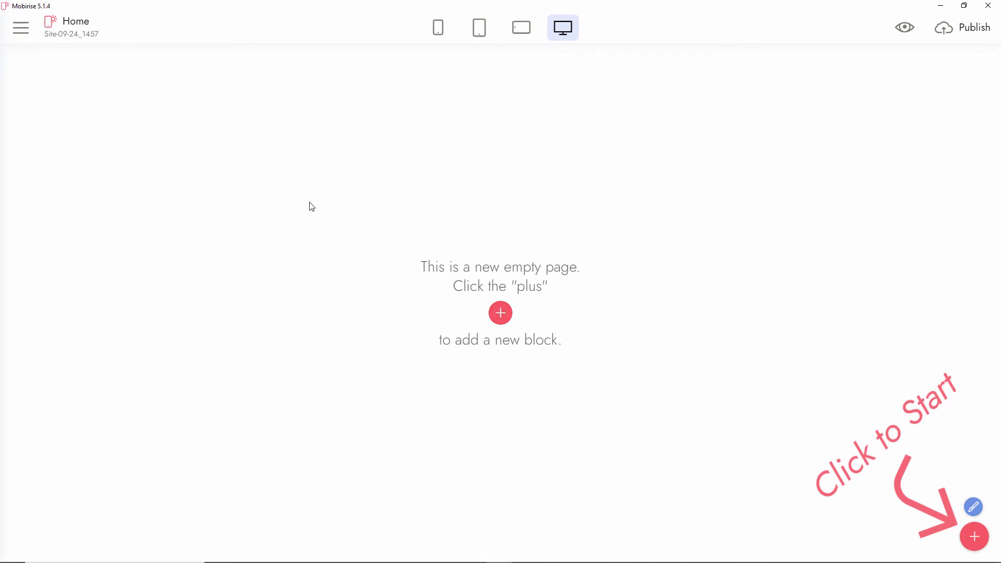
Open the settings of Site-09-24_1457 and select the site name text in its common settings.
left_click(19, 31)
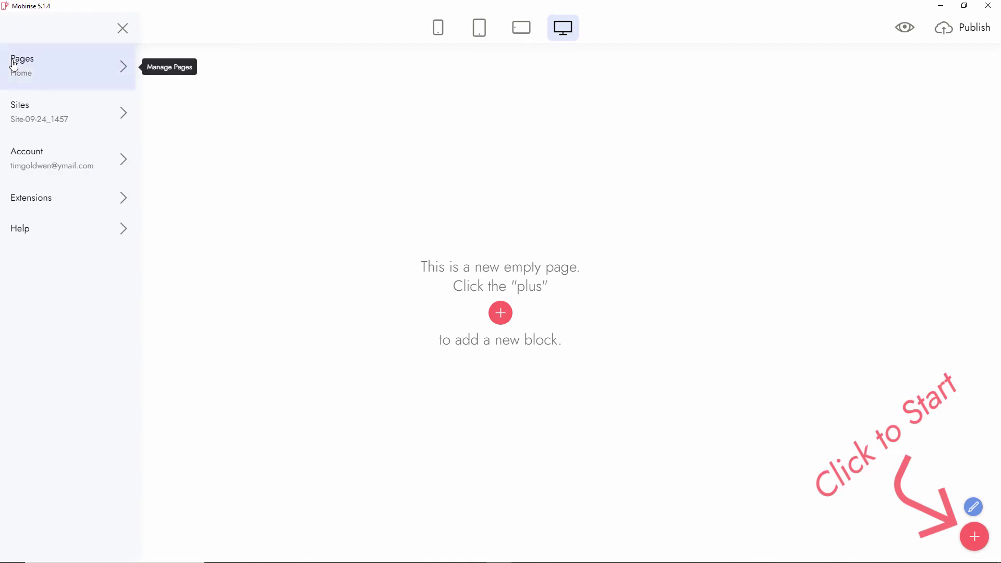
left_click(32, 122)
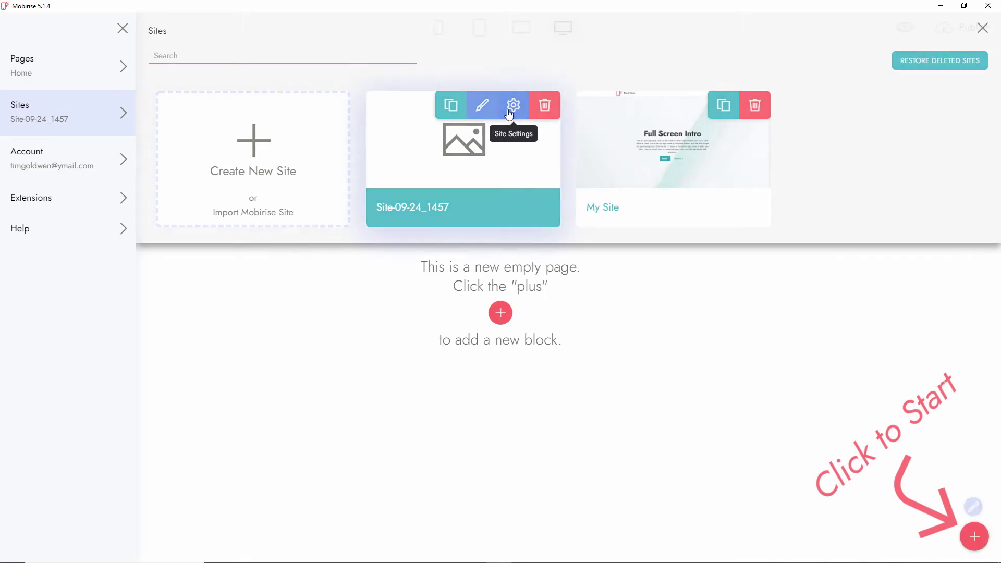
left_click(509, 111)
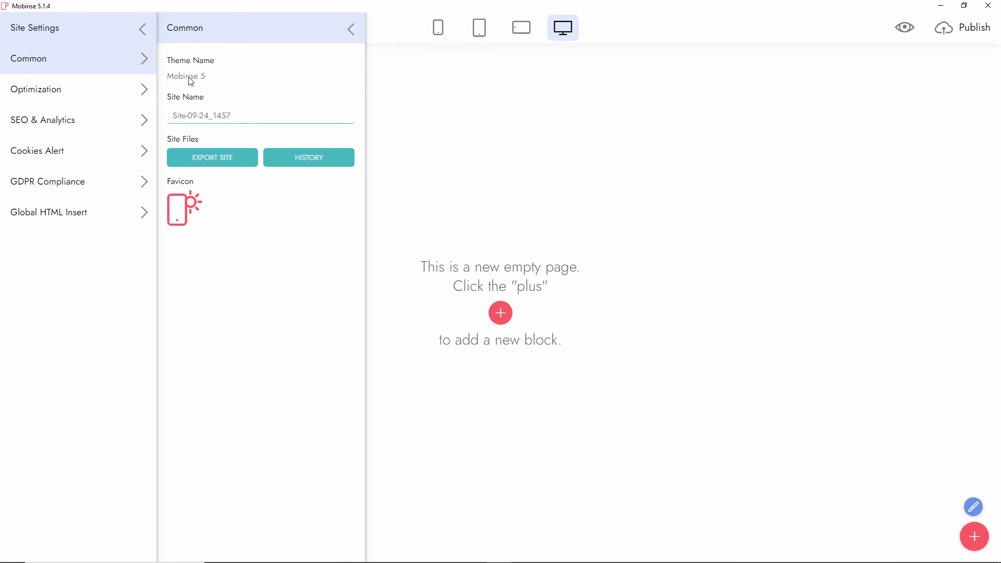
left_click(195, 115)
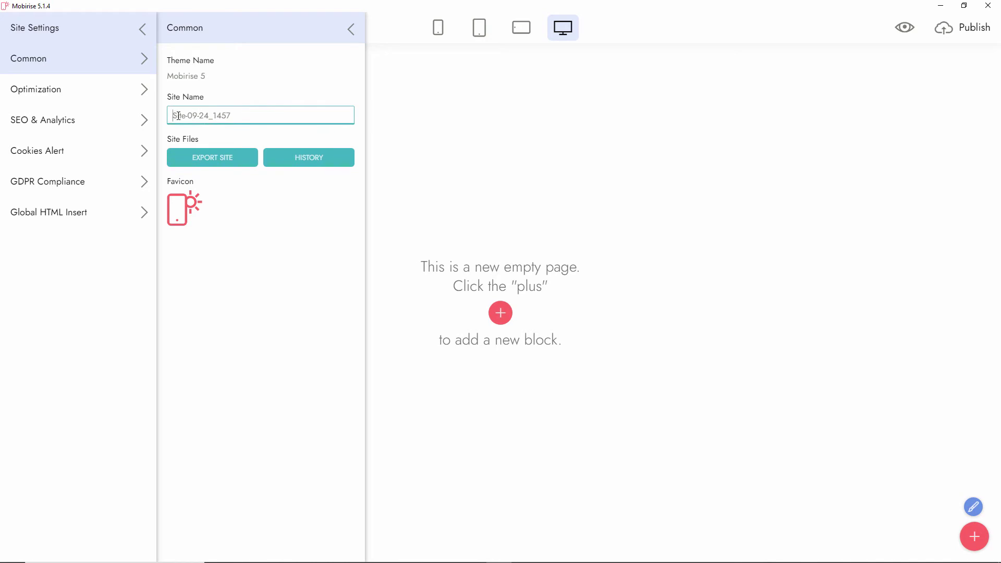
left_click_drag(178, 116, 242, 114)
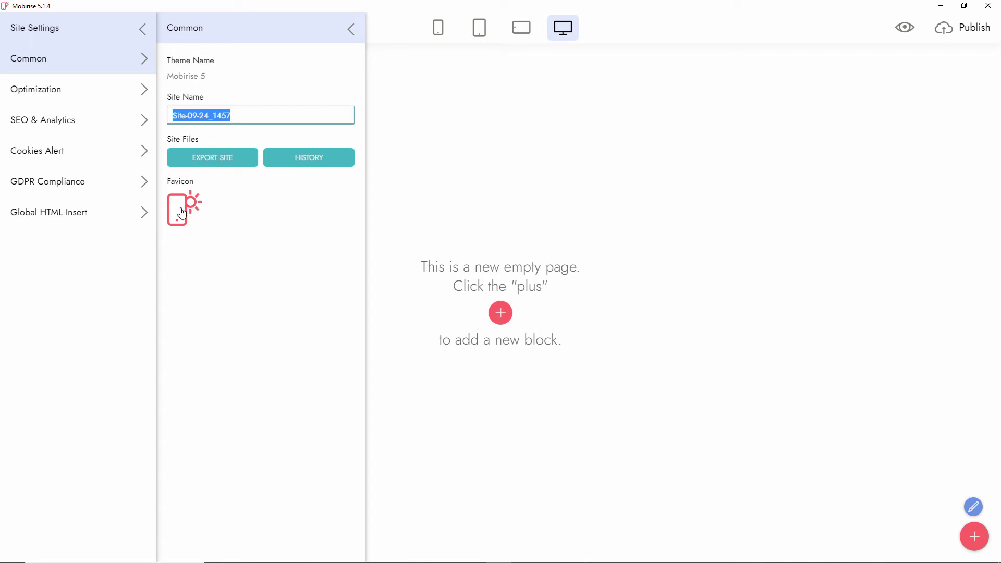
Enable Resize Images, Remove Unused CSS and Lazy Load in the site's optimization settings, picking a placeholder type for lazy loading.
left_click(50, 103)
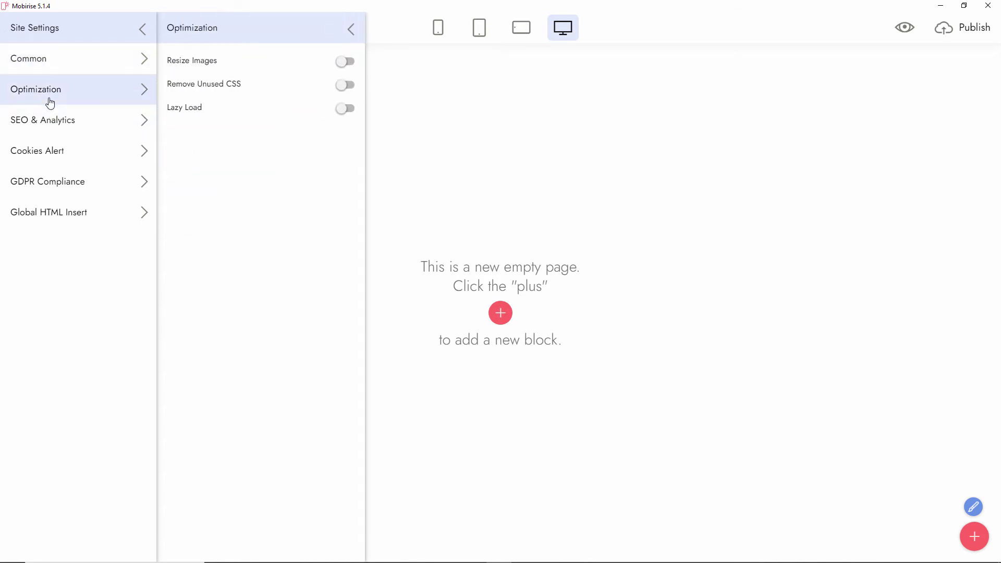
left_click(347, 65)
left_click(348, 88)
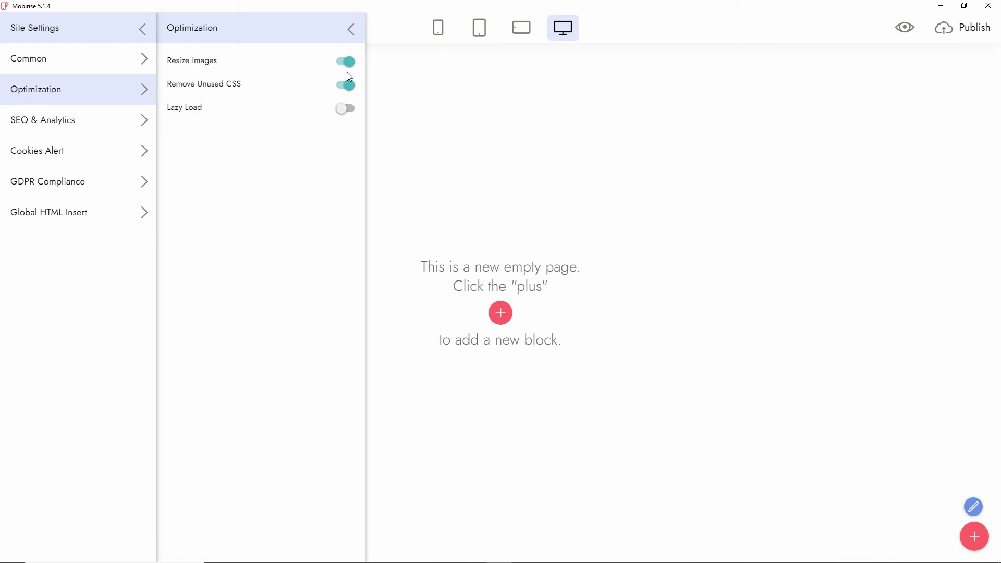
left_click(347, 112)
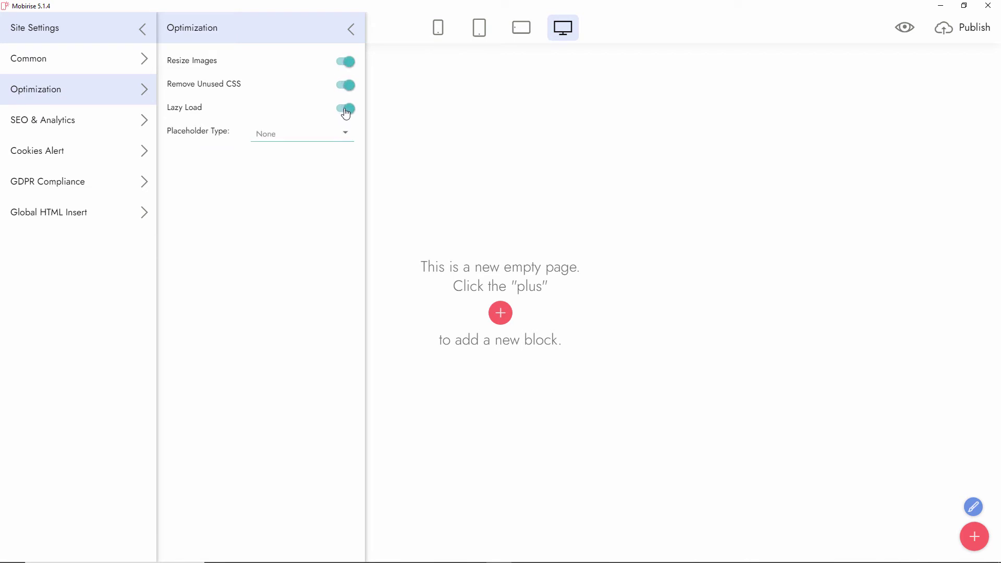
left_click(315, 135)
left_click(318, 176)
key("Escape")
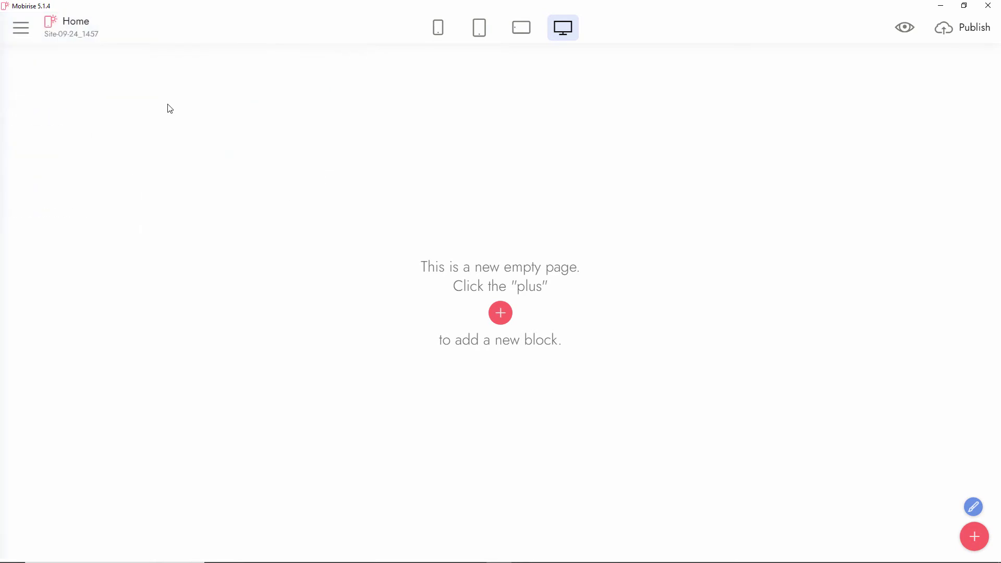
Reopen the settings of Site-09-24_1457 and view the lazy-load placeholder types in the optimization settings.
left_click(20, 28)
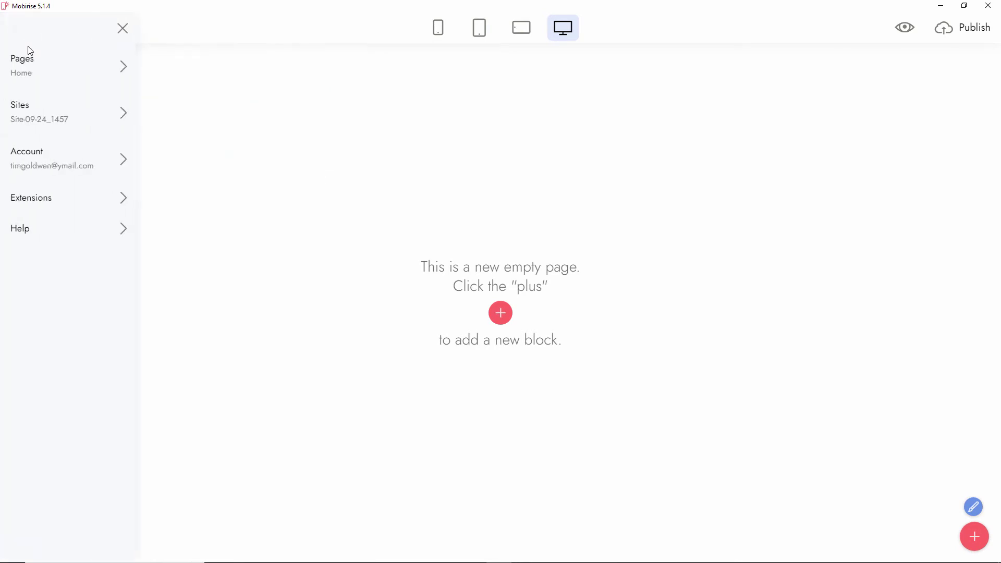
left_click(83, 112)
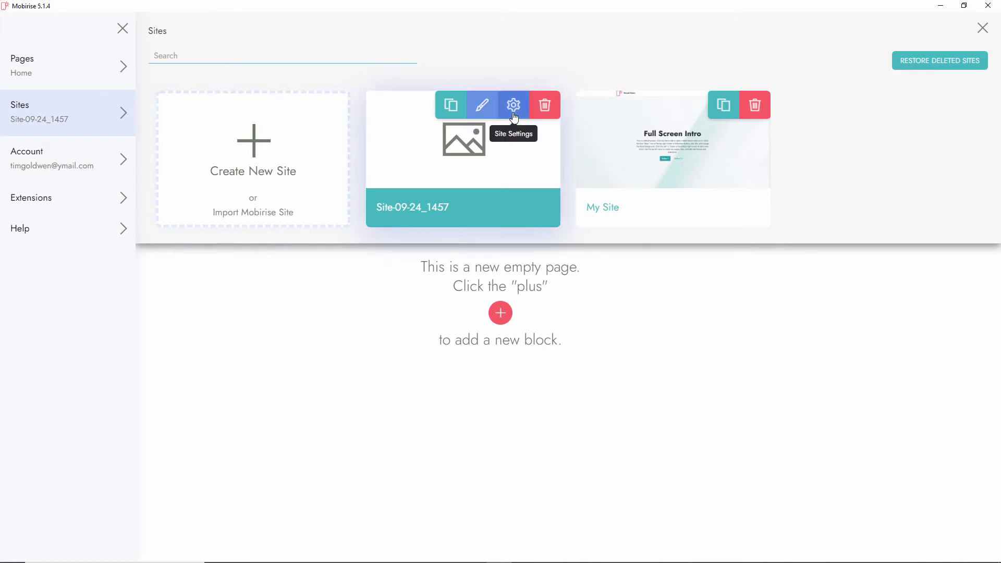
left_click(513, 105)
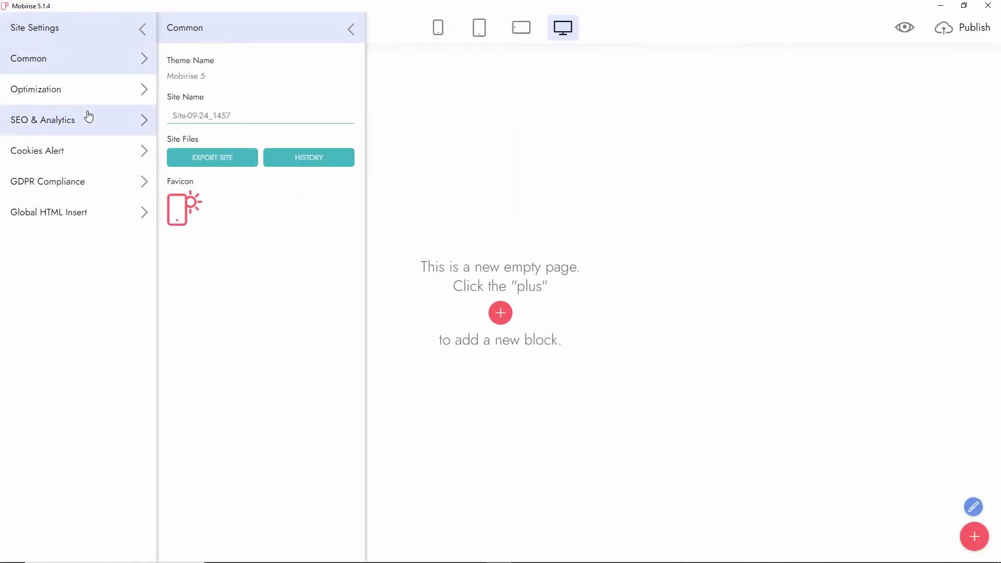
left_click(97, 93)
left_click(341, 136)
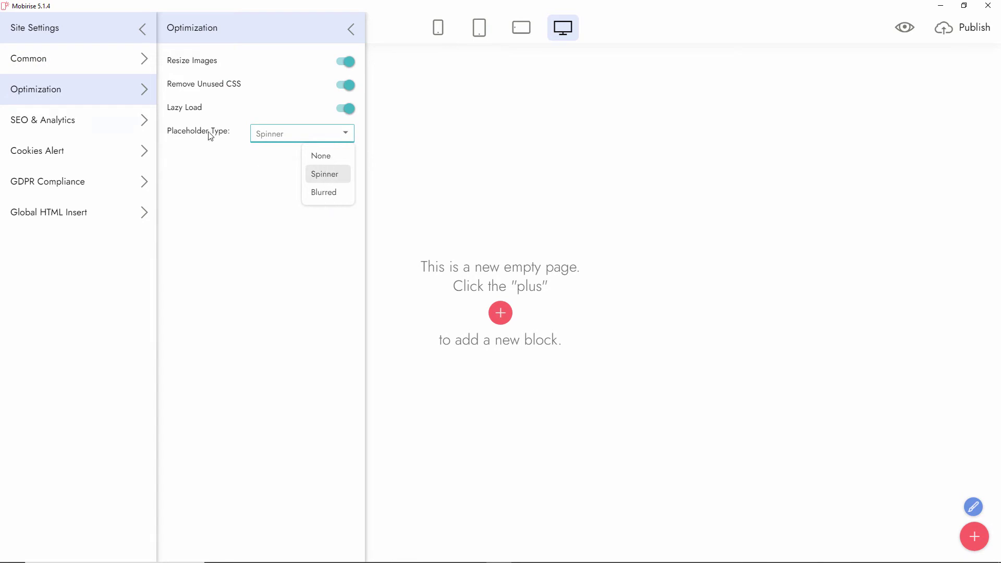
Turn on robots.txt and automatic sitemap.xml in the SEO & Analytics settings, leaving the robots rules unedited and entering no site URL.
left_click(74, 121)
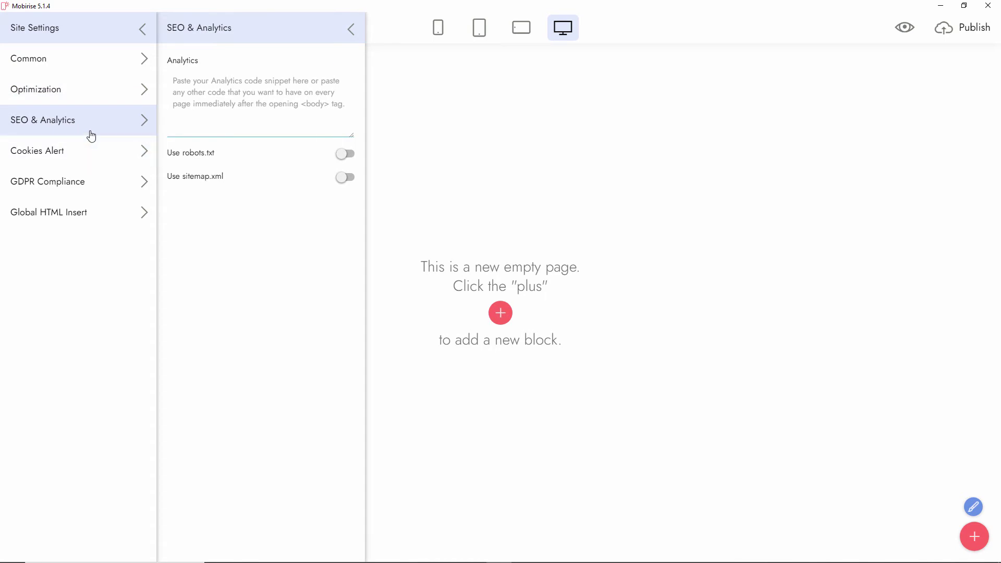
left_click(219, 128)
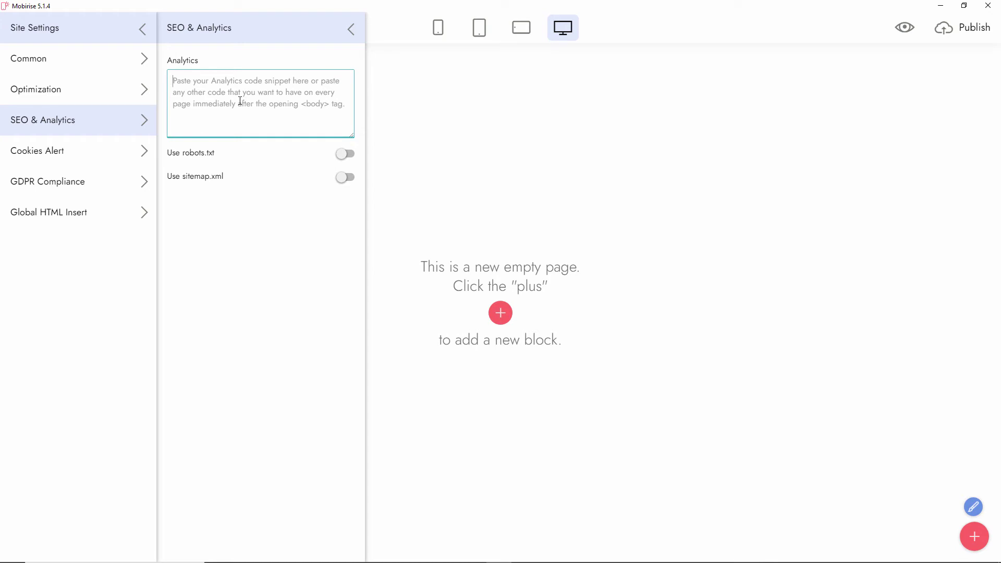
left_click(348, 155)
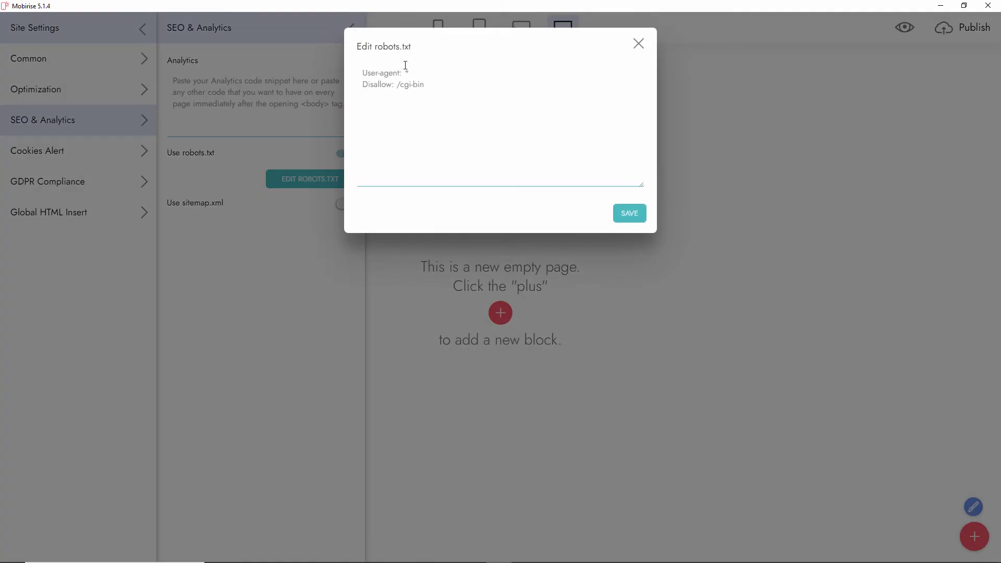
left_click(636, 45)
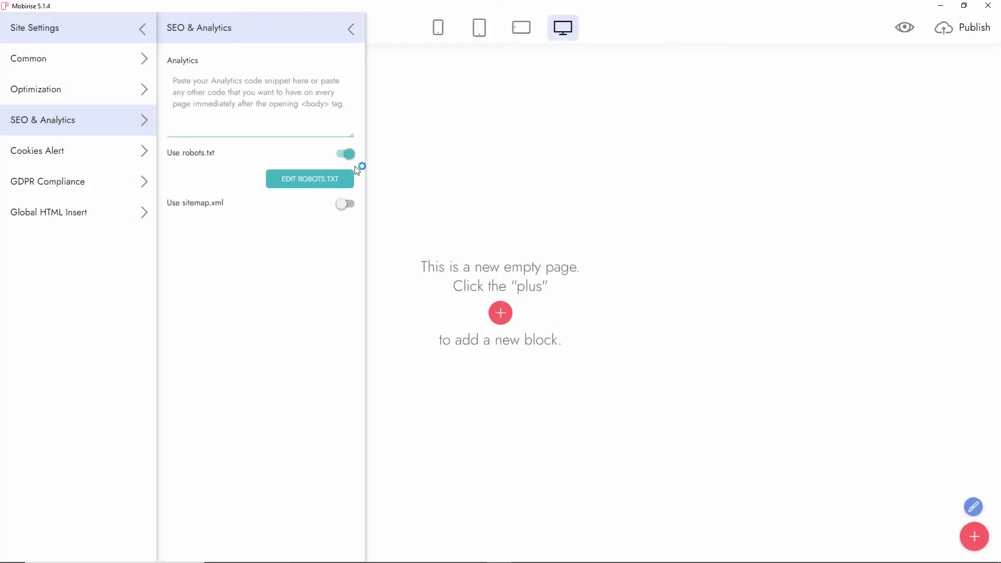
left_click(346, 205)
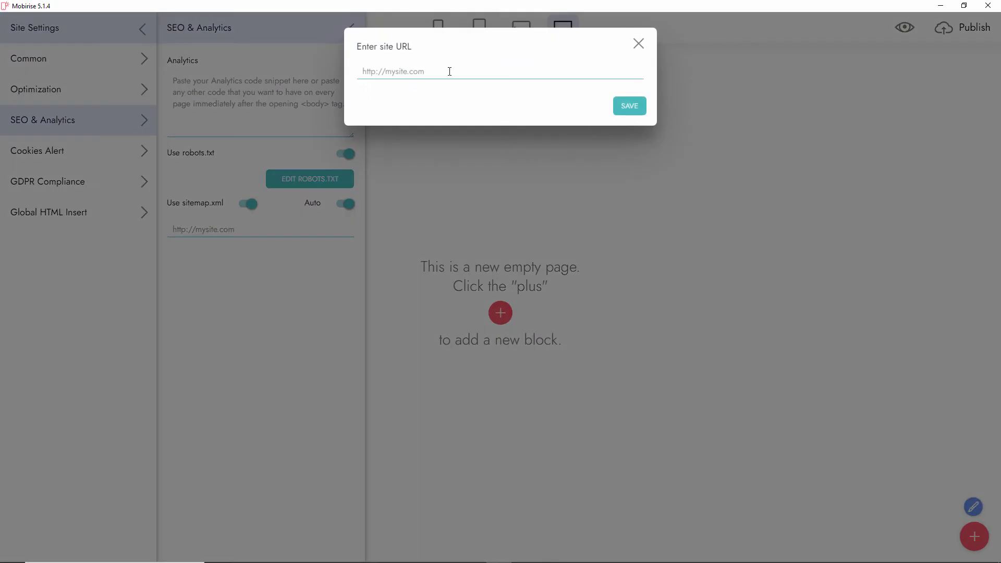
left_click(639, 43)
Enable the site's Cookies Alert and try a lower alert opacity in its editor, closing the editor without saving.
left_click(45, 151)
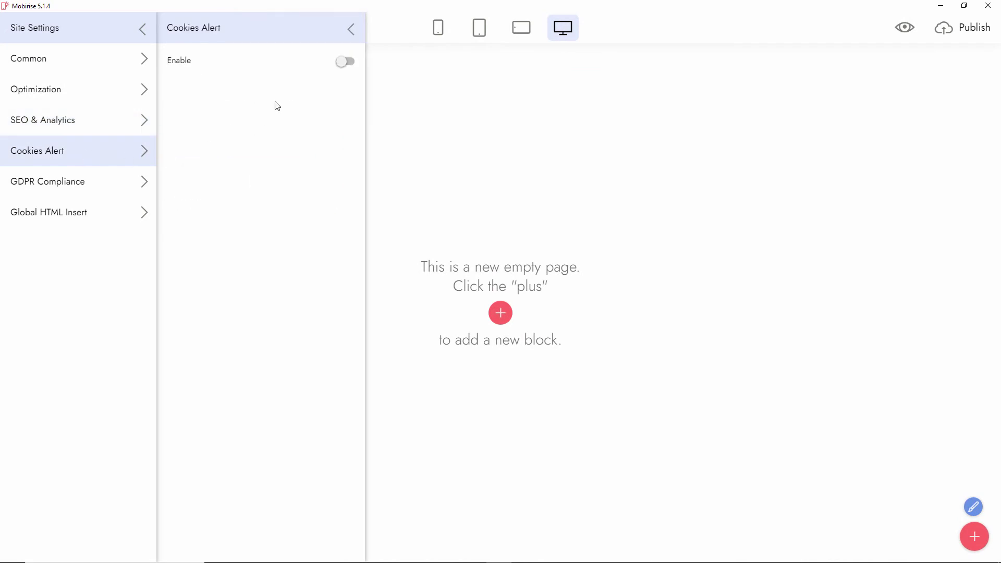
left_click(345, 63)
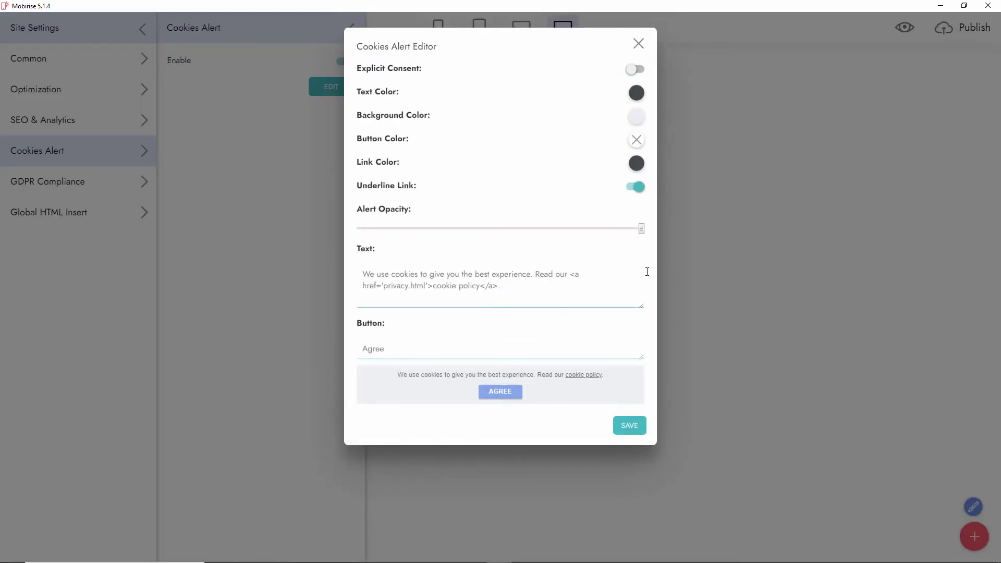
left_click(431, 349)
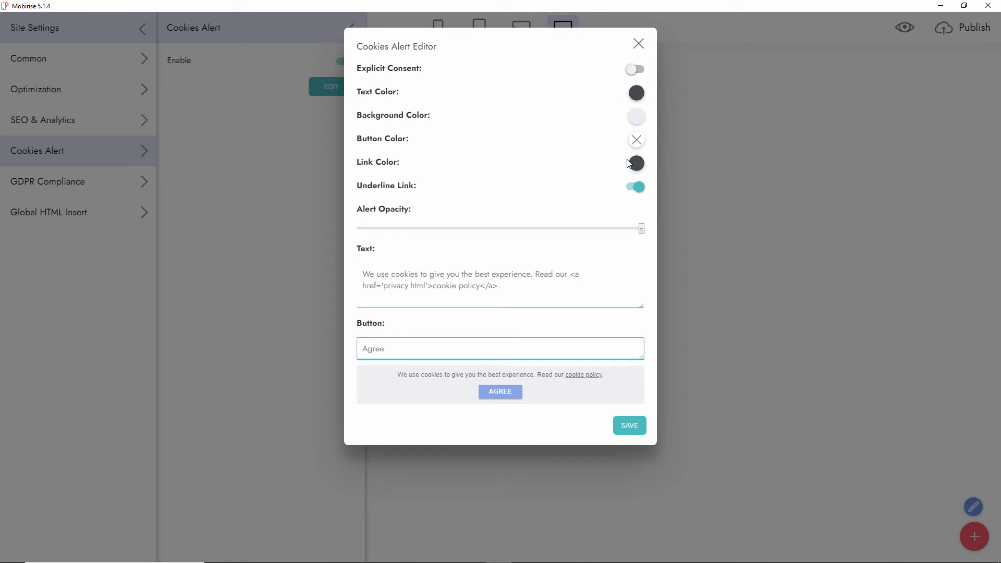
left_click_drag(642, 228, 574, 236)
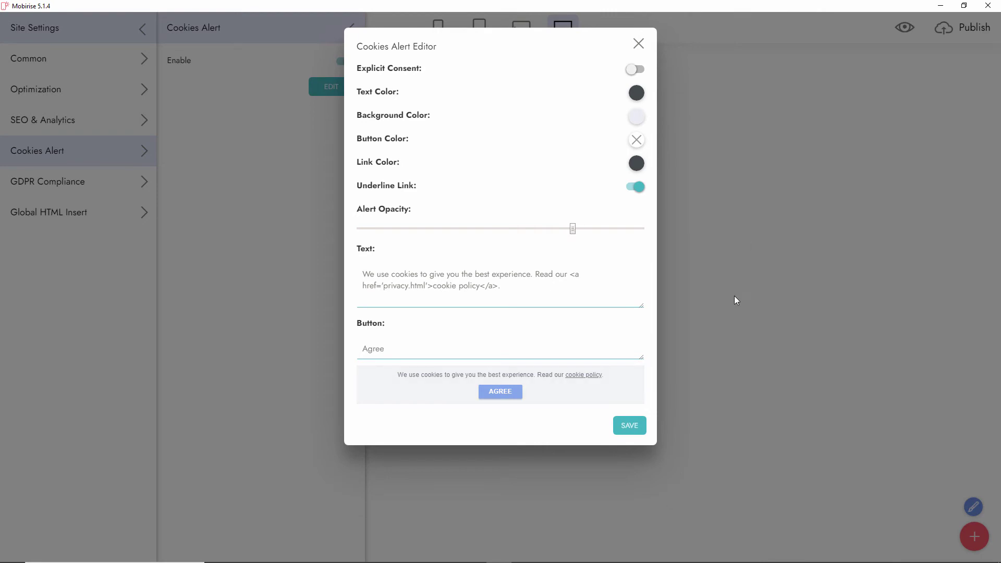
left_click(639, 43)
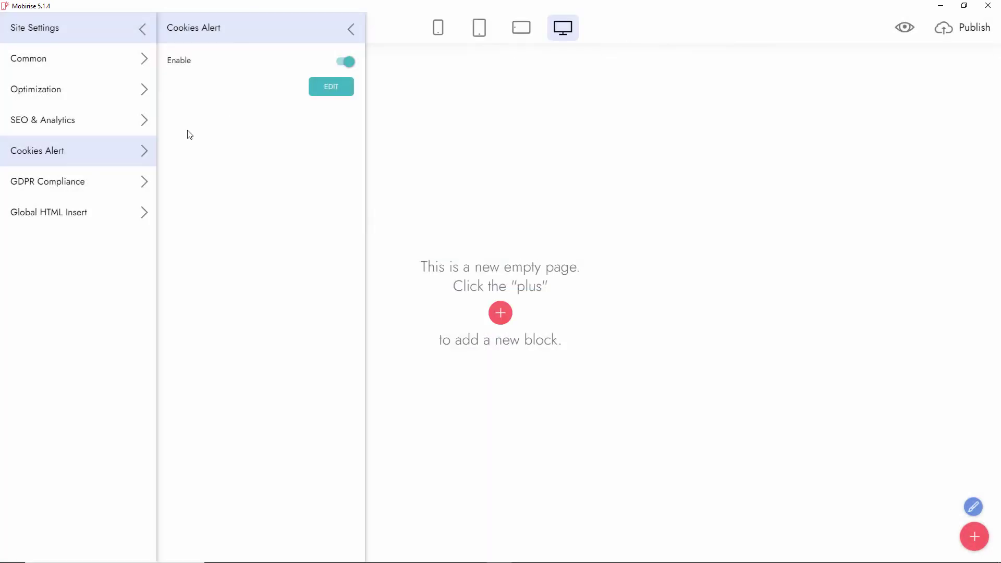
Enable GDPR Compliance for the site and close its editor without changing the text or colors.
left_click(59, 183)
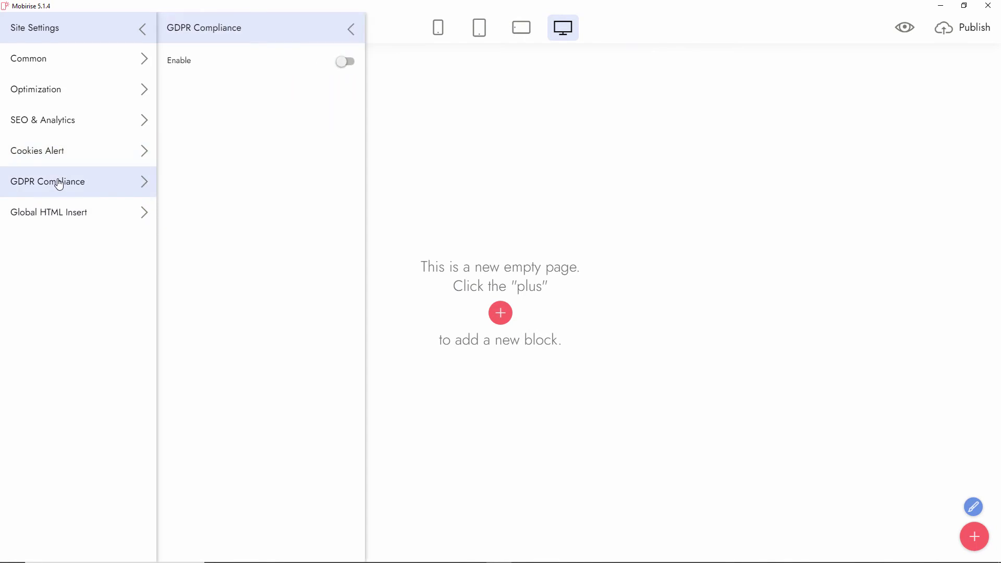
left_click(348, 64)
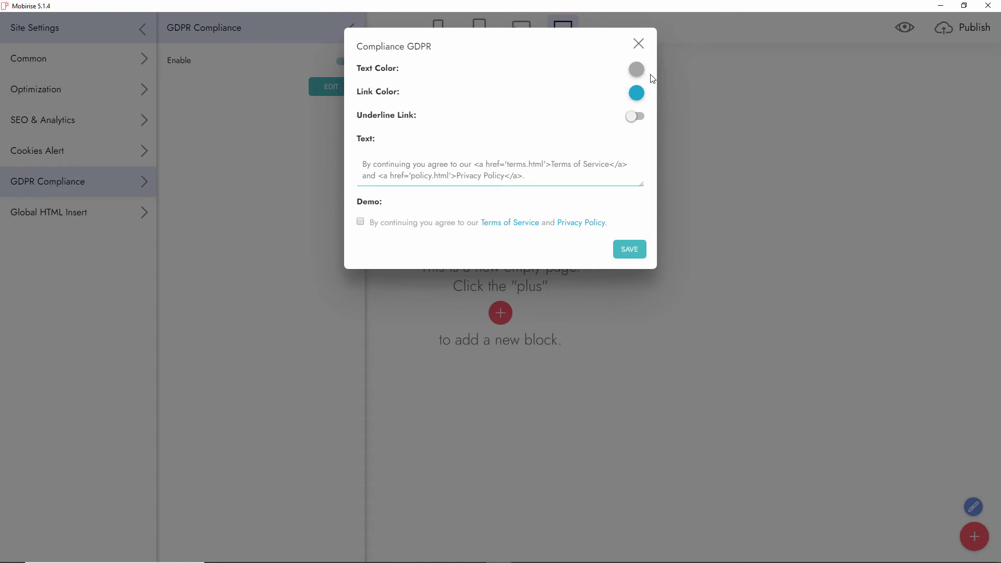
left_click(638, 45)
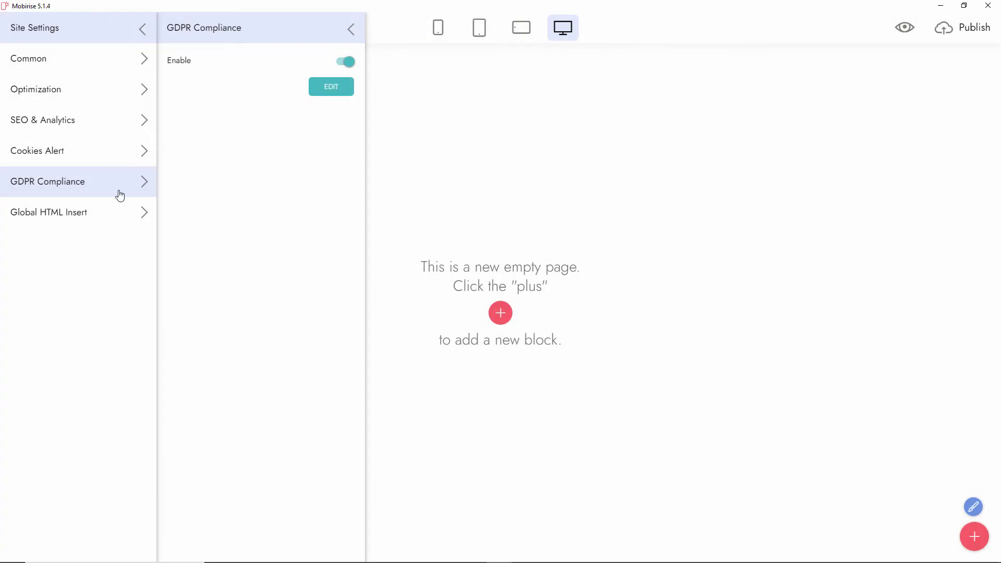
View the Global HTML Insert fields and the common settings of Site-09-24_1457, and return to the site list.
left_click(96, 210)
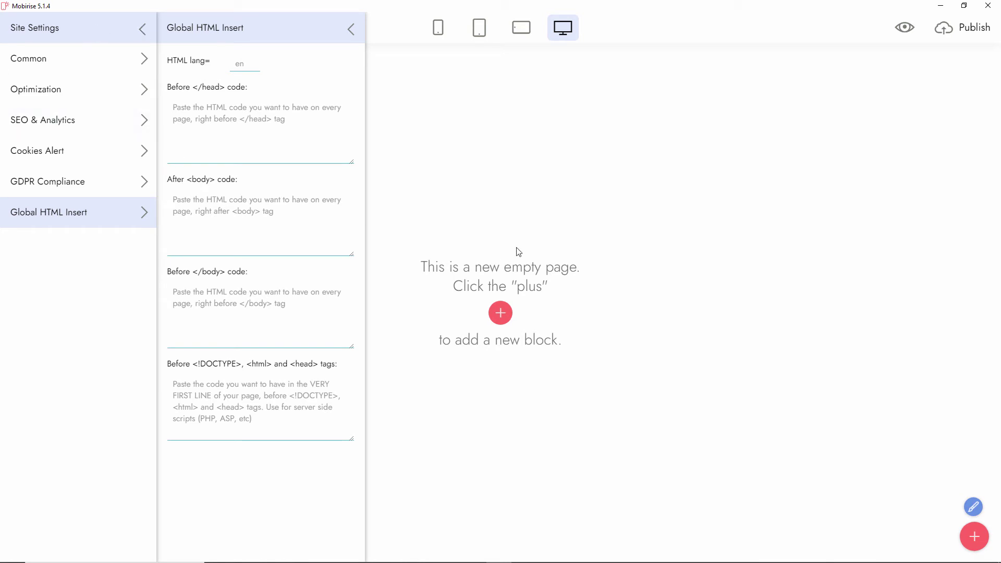
left_click(534, 219)
left_click(23, 40)
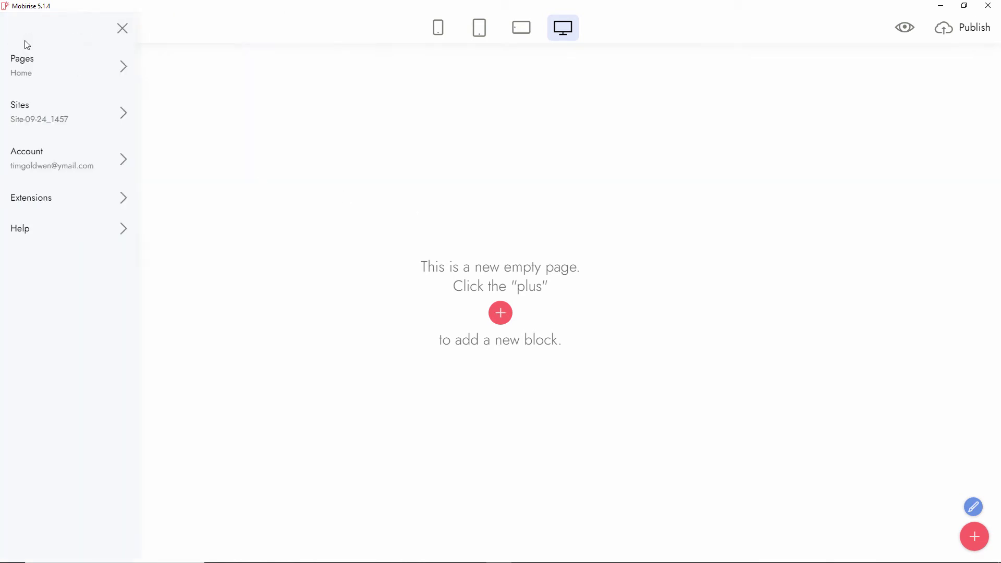
left_click(58, 120)
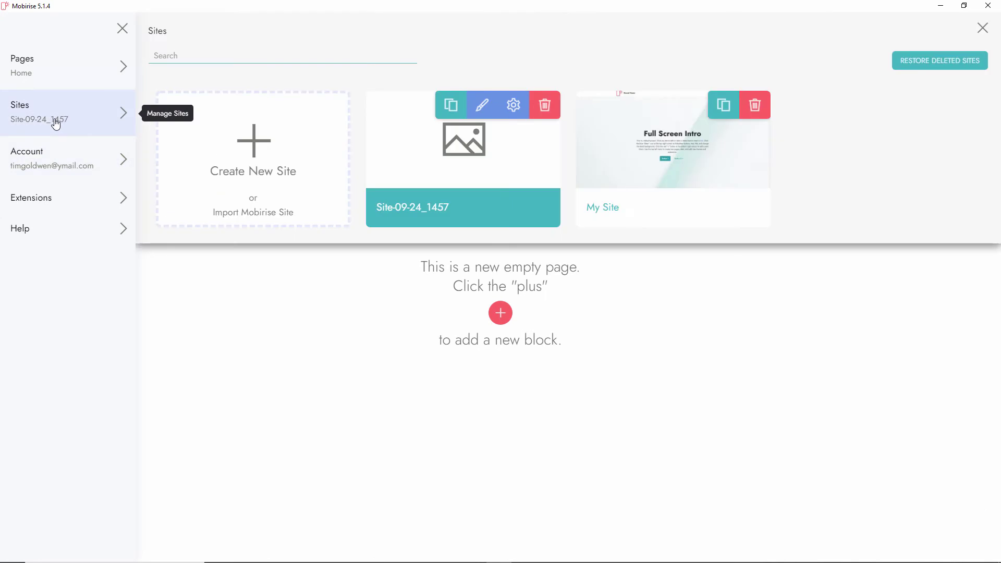
left_click(514, 108)
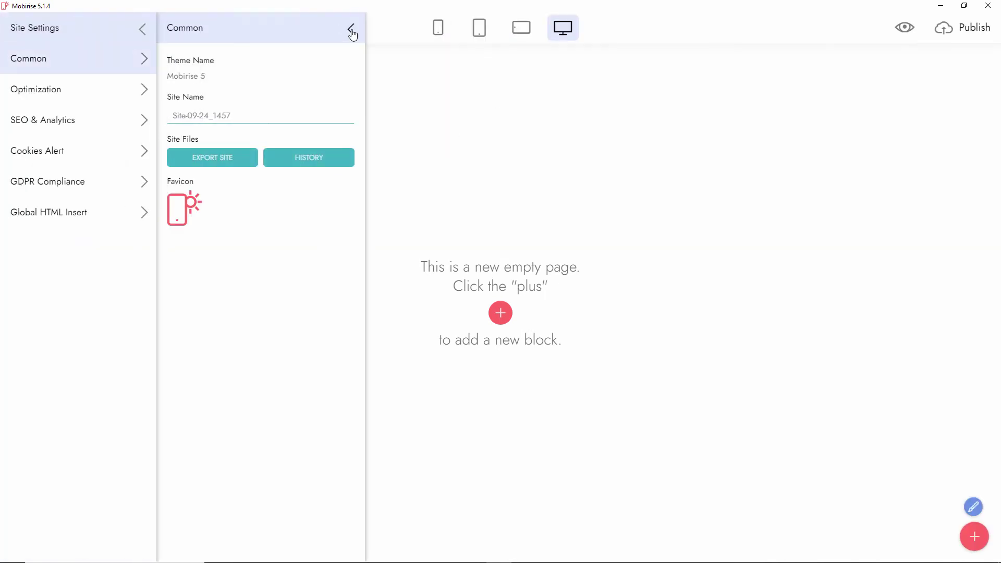
left_click(352, 30)
left_click(240, 61)
left_click(43, 30)
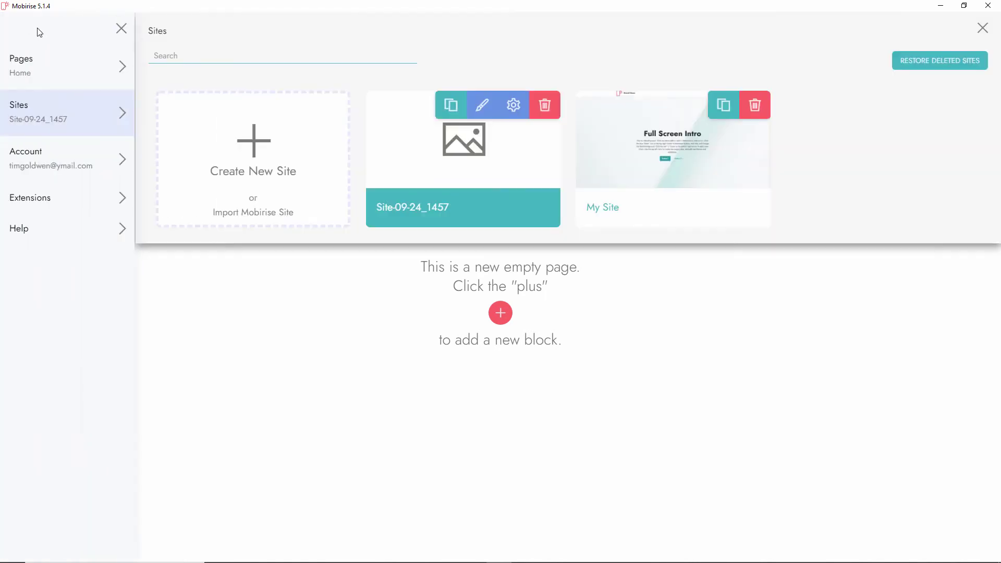
Open the Home page's settings and compare its Google preview for desktop and mobile.
left_click(38, 71)
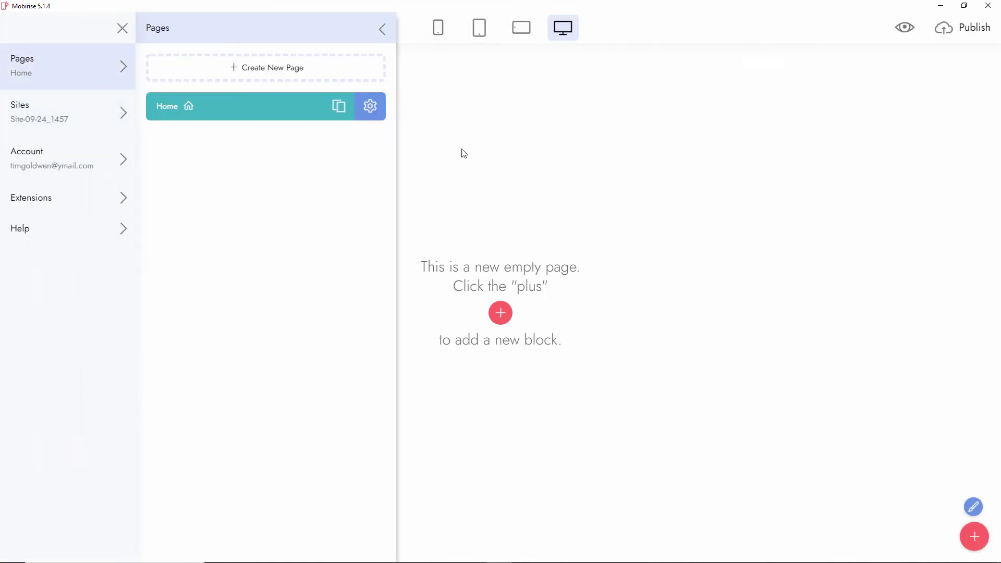
left_click(366, 115)
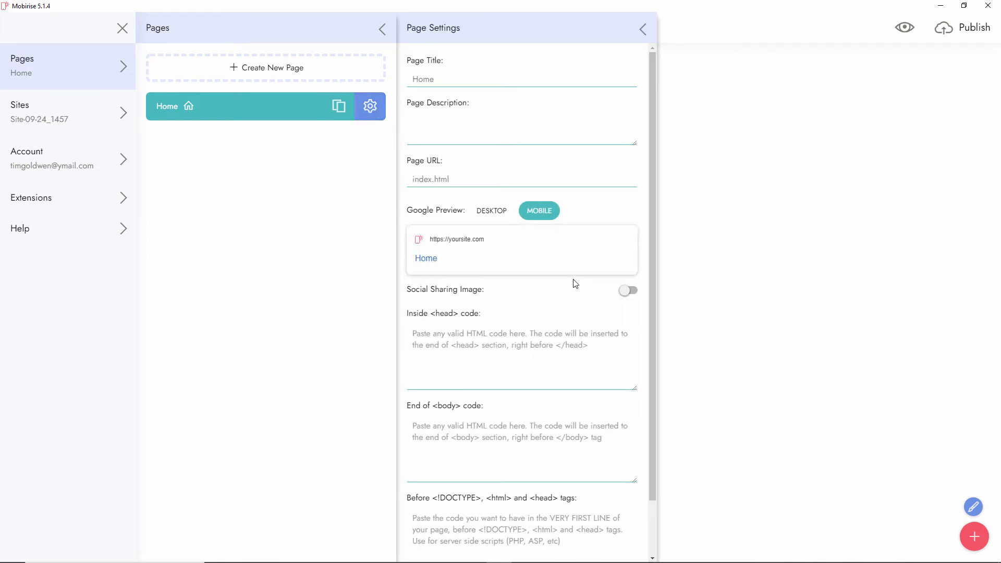
left_click(502, 212)
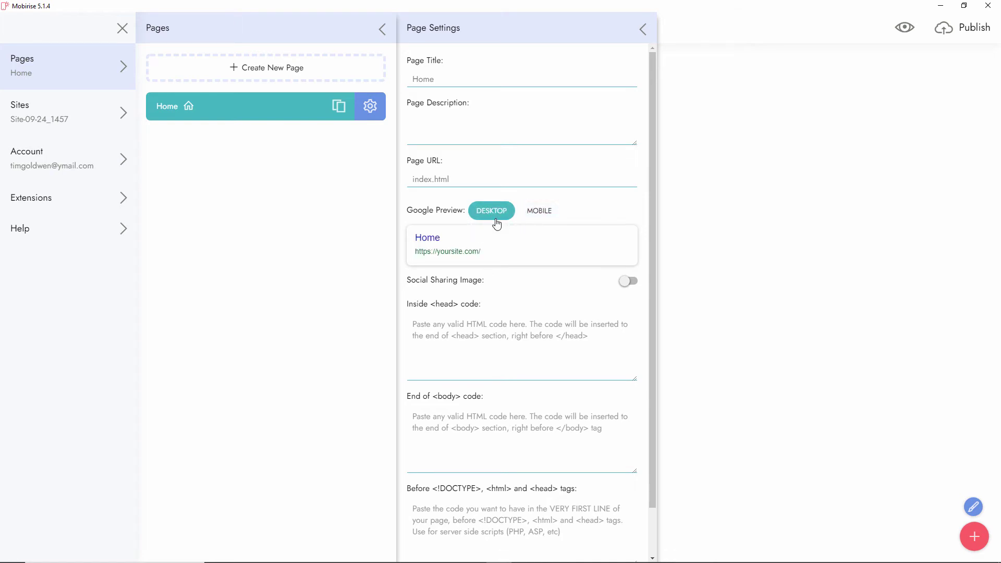
left_click(546, 211)
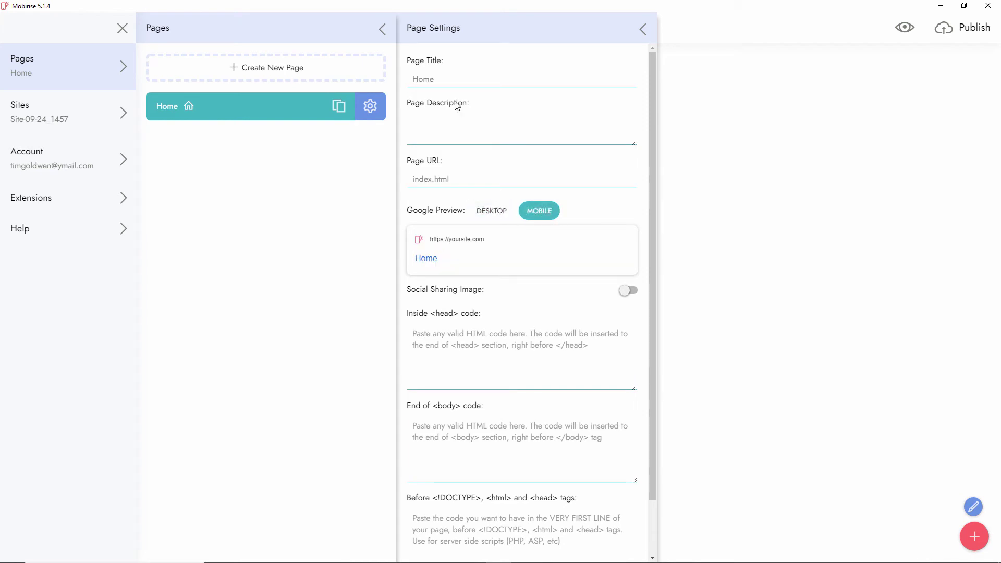
Replace the Home page's title with "OSC UK".
left_click(436, 77)
left_click_drag(436, 77, 404, 83)
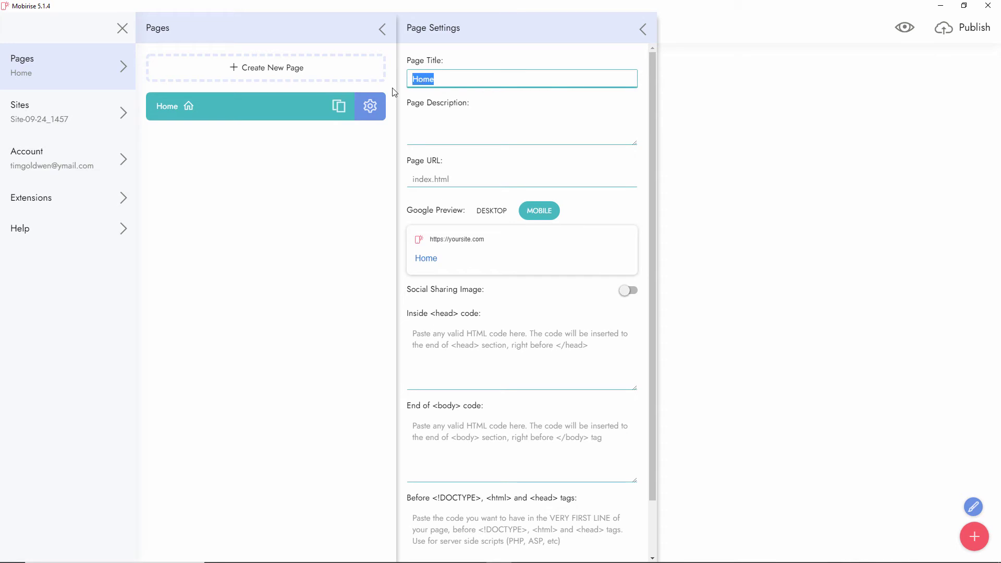
left_click(452, 127)
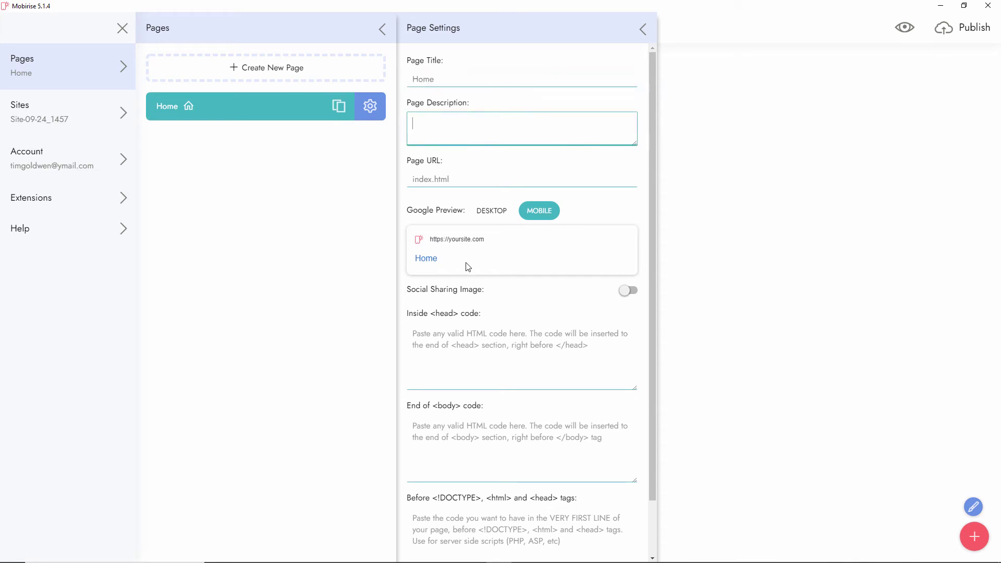
left_click(452, 83)
key("BackSpace")
key("BackSpace")
key("BackSpace")
key("BackSpace")
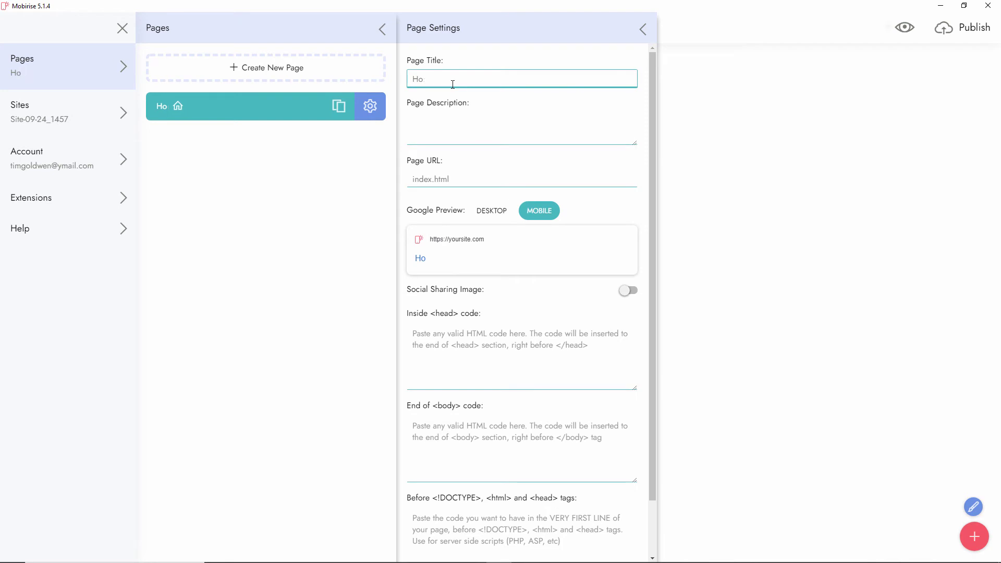
type("OSC ")
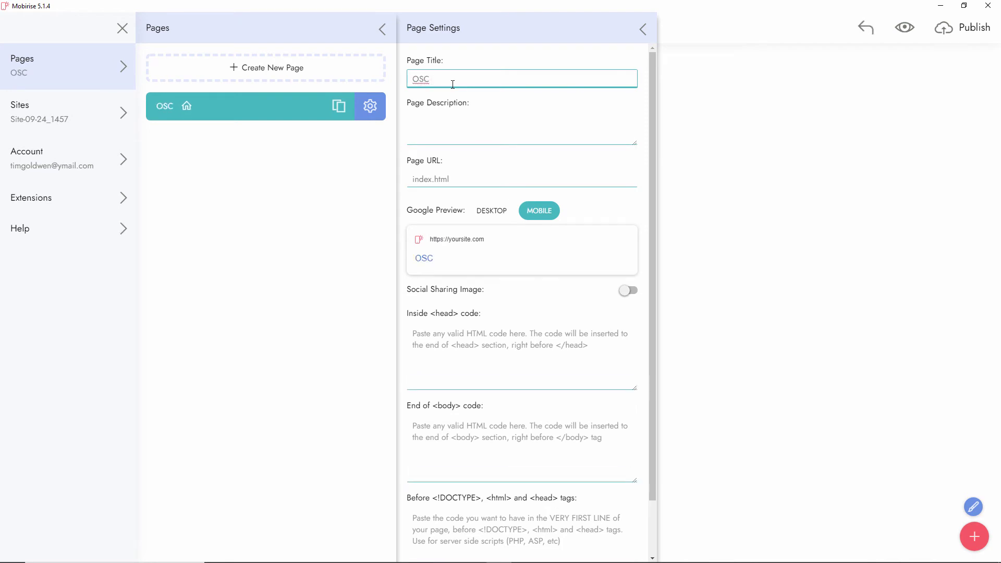
type("UK")
Enter "This is the home of OSC UK" as the page description.
left_click(465, 135)
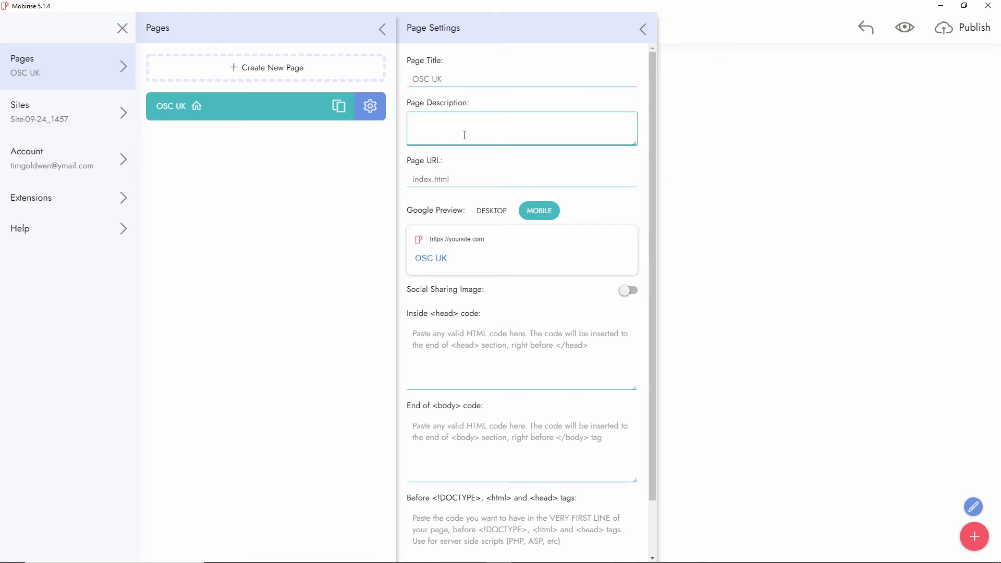
type("T")
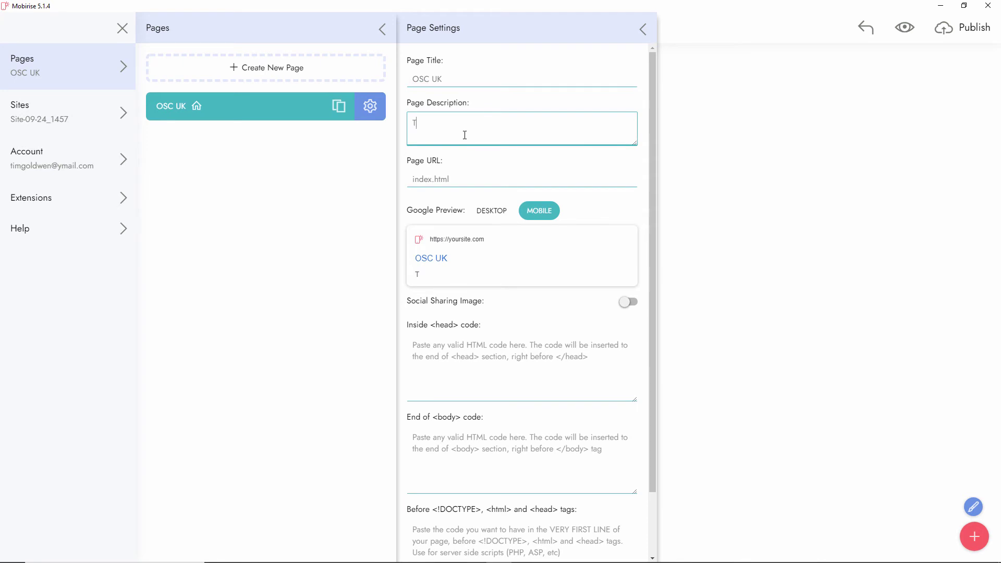
type("his is the home of OSC UK")
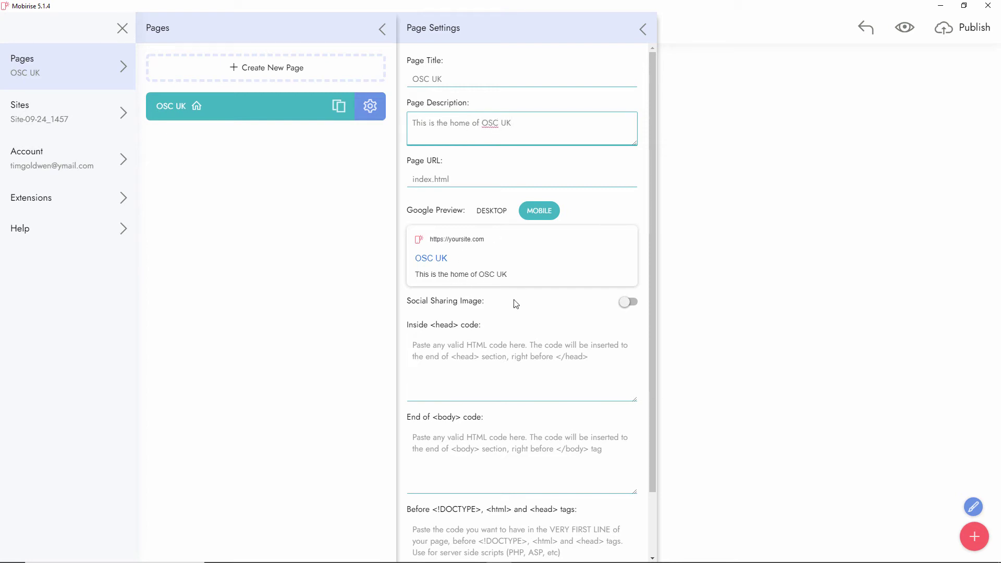
View the Site Library, Free Online Library and computer options for a social sharing image, and close the image picker without choosing one.
left_click(629, 302)
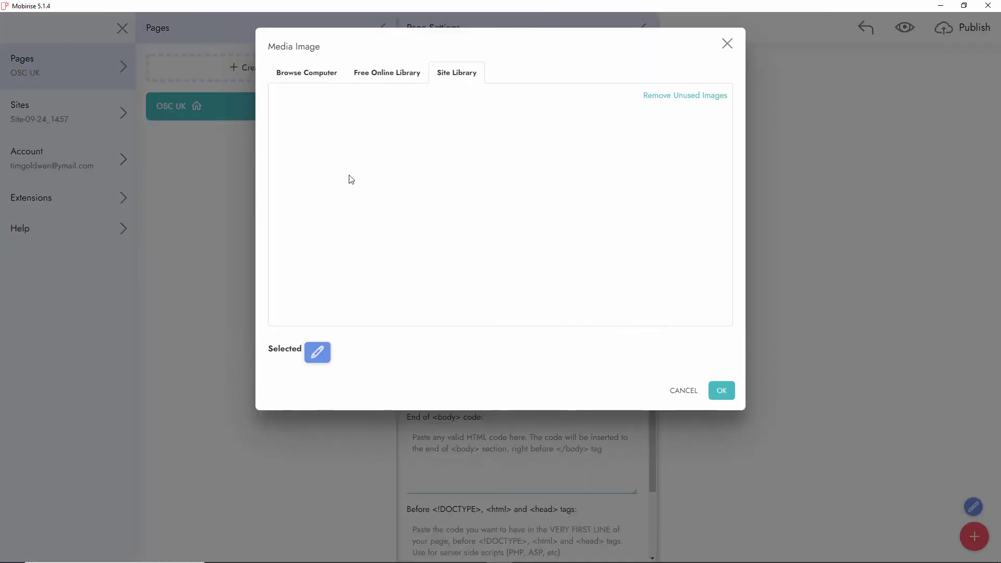
left_click(368, 77)
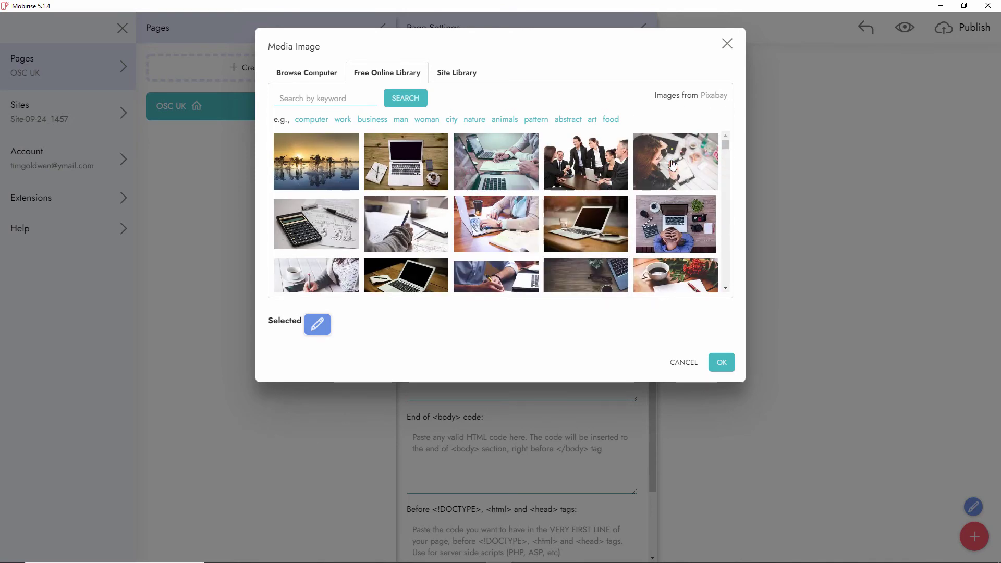
left_click(302, 73)
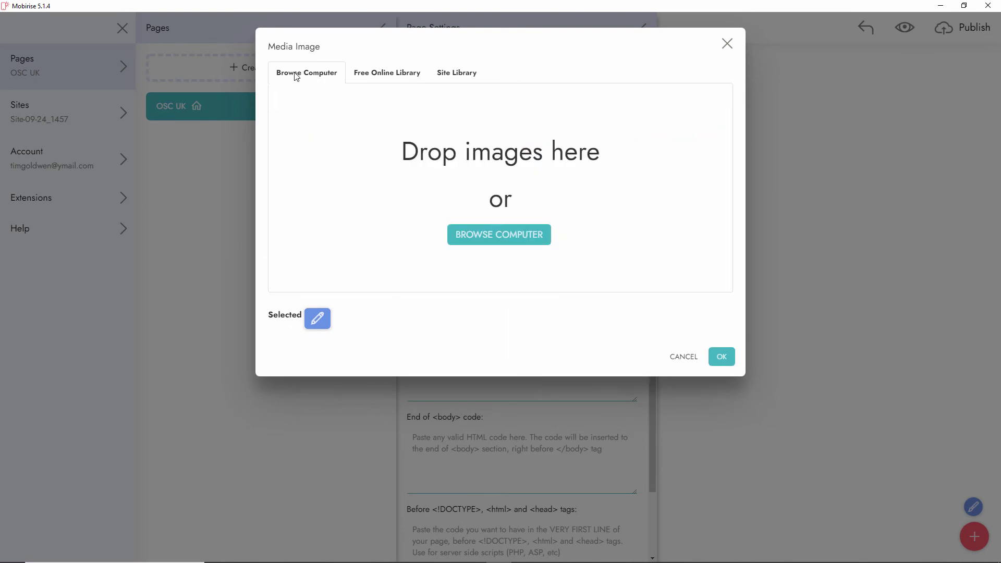
left_click(727, 44)
Look over the remaining OSC UK page settings and return to the empty page canvas.
scroll(513, 340, "down", 2)
scroll(513, 336, "up", 2)
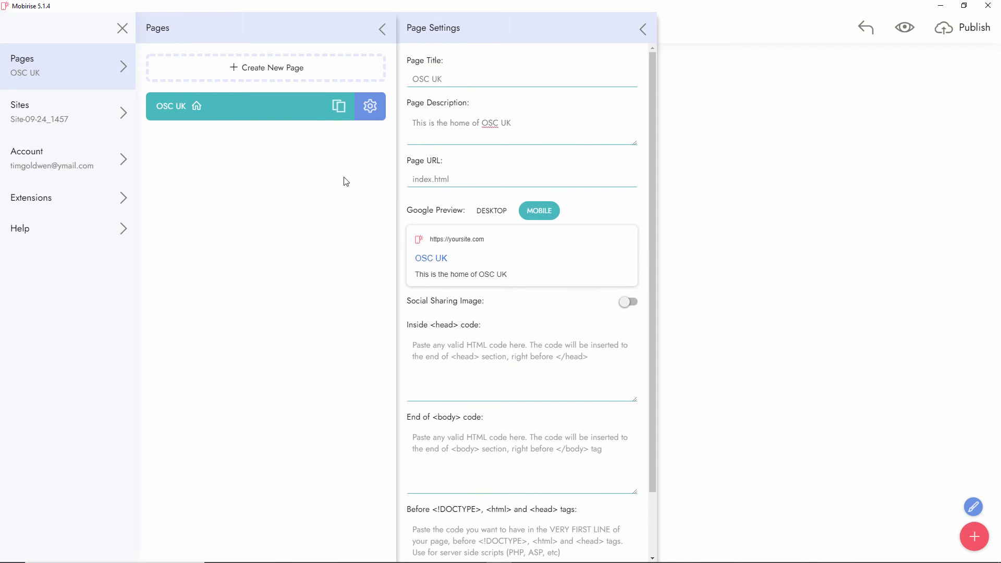
left_click(647, 33)
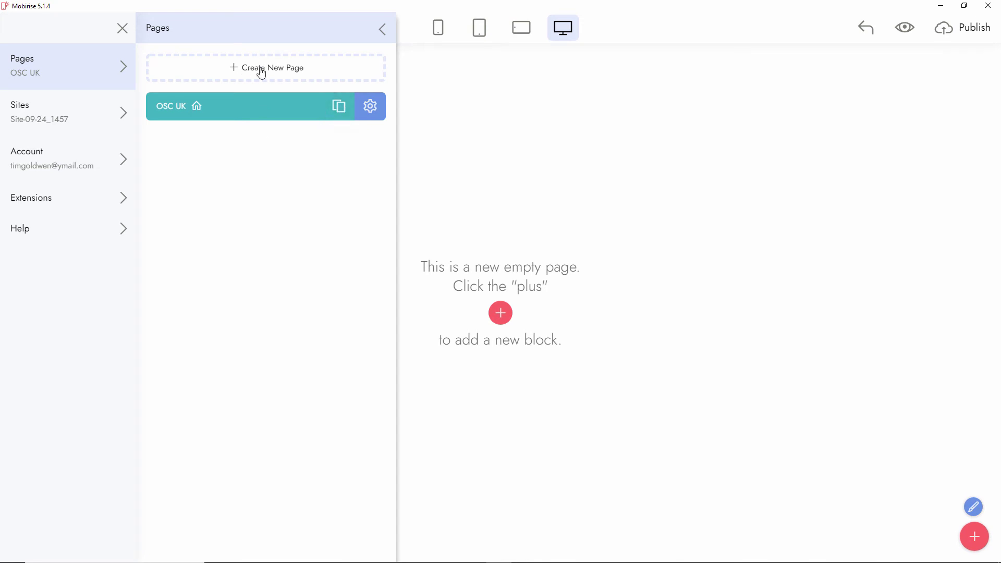
left_click(121, 28)
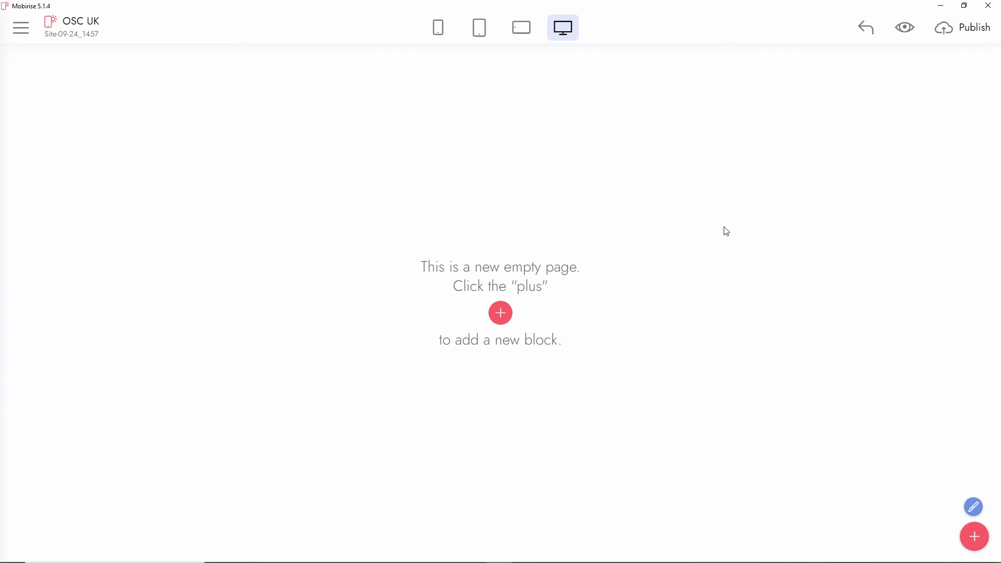
Add the plain menu block with About us, Services and Contacts, and the "Create your first website" header block below it.
left_click(974, 538)
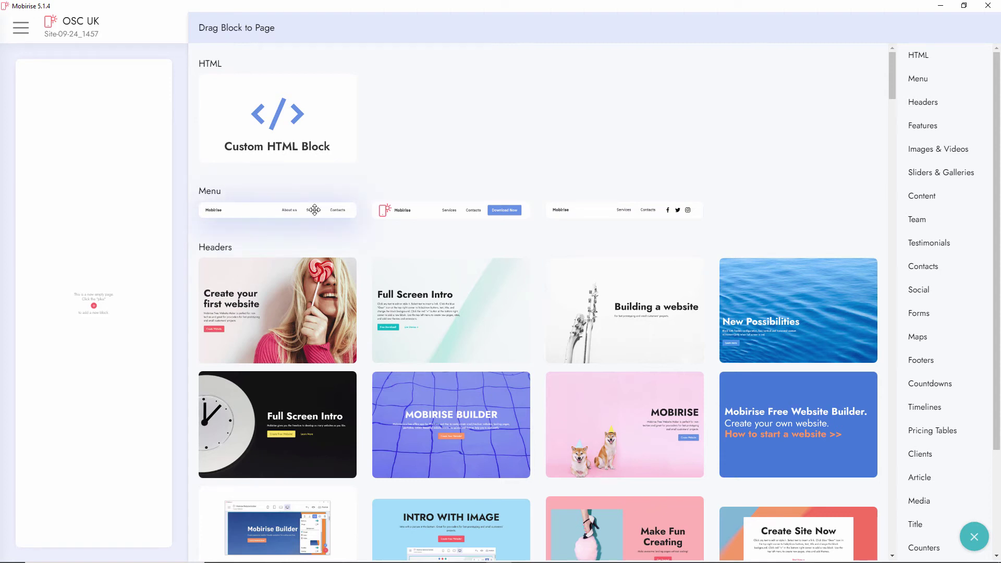
left_click_drag(322, 201, 133, 106)
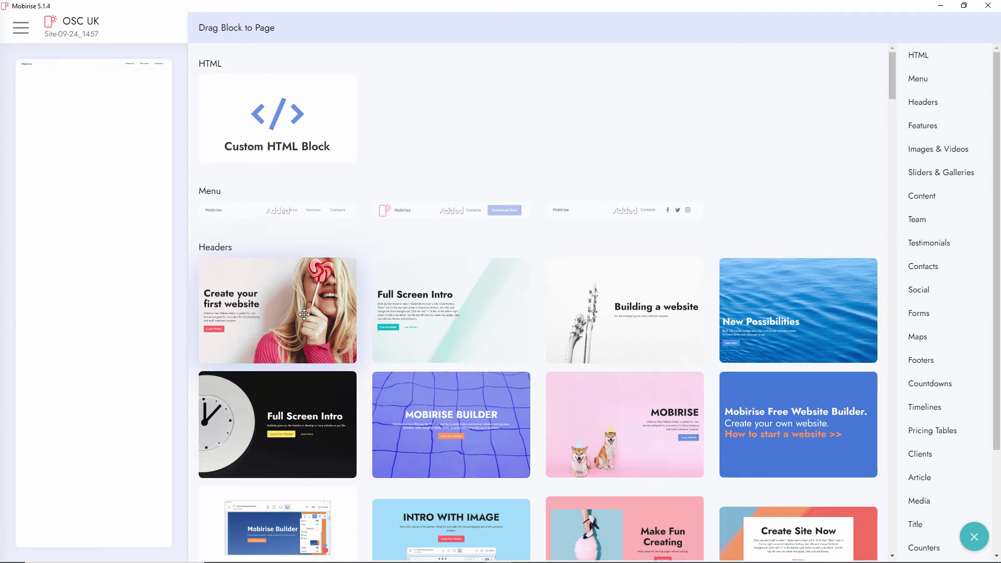
scroll(304, 315, "down", 2)
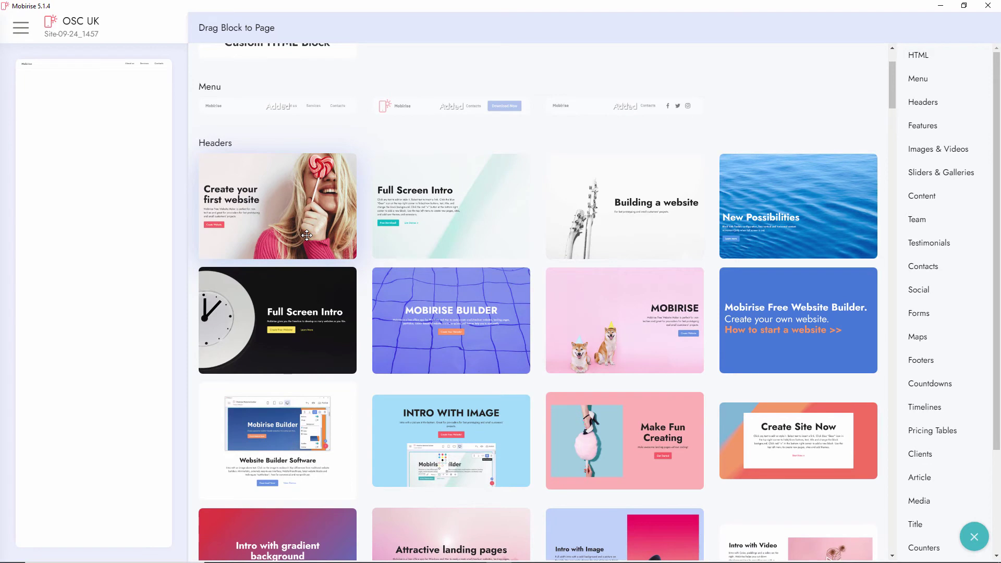
left_click_drag(305, 232, 114, 119)
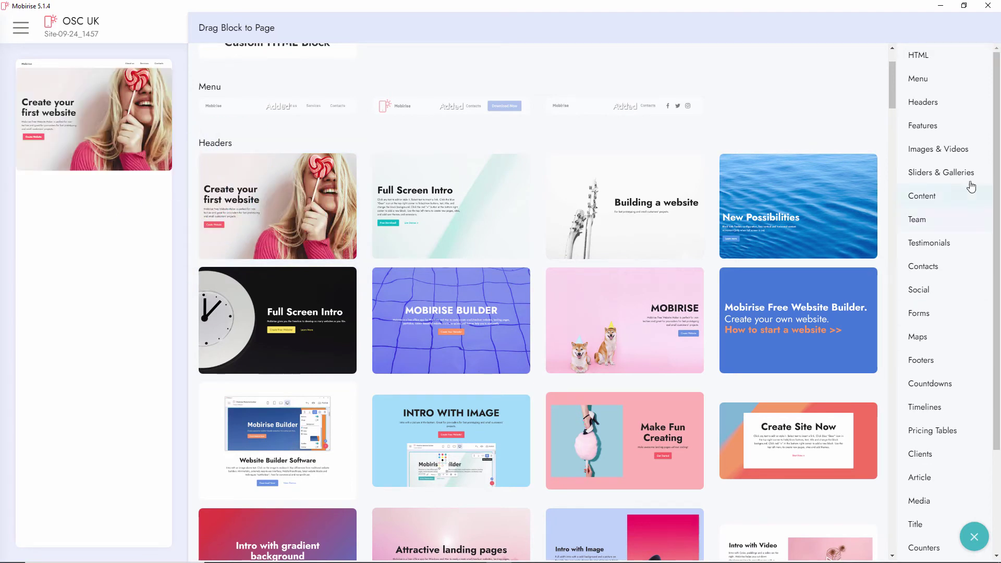
Look through the header blocks and the full list of available block categories.
scroll(893, 94, "down", 10)
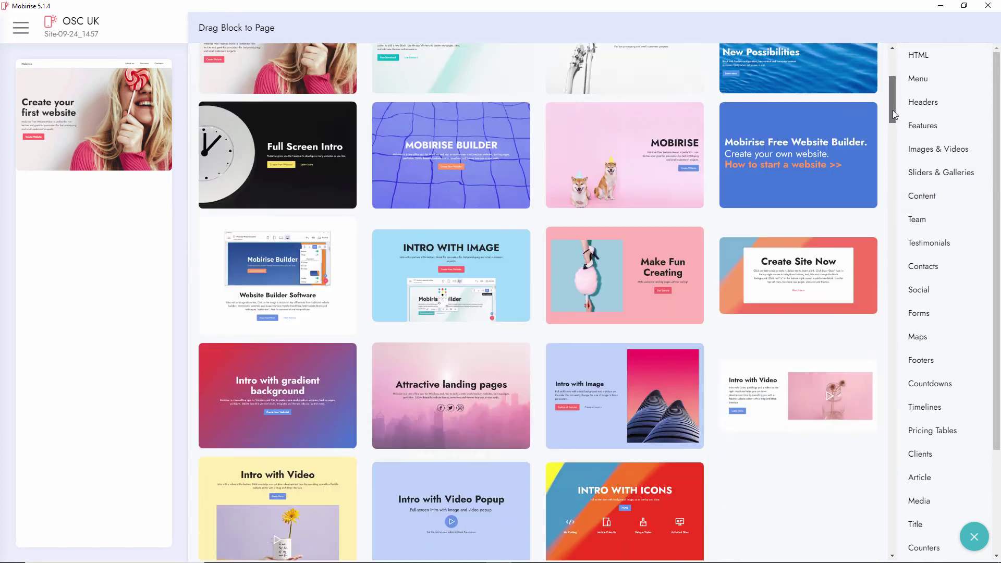
left_click(919, 54)
scroll(959, 143, "down", 3)
scroll(960, 143, "up", 2)
scroll(963, 199, "up", 2)
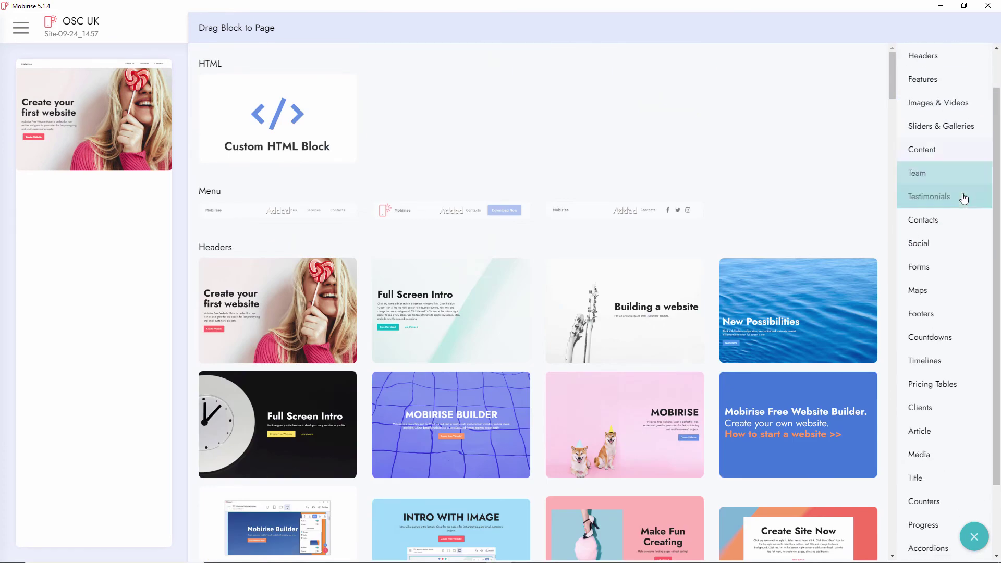
scroll(963, 200, "down", 2)
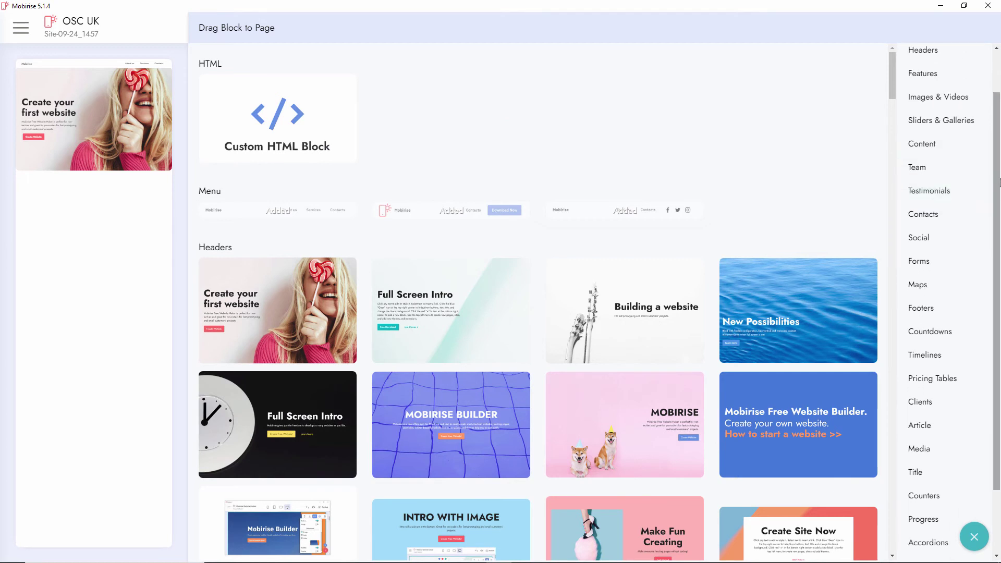
scroll(950, 144, "up", 2)
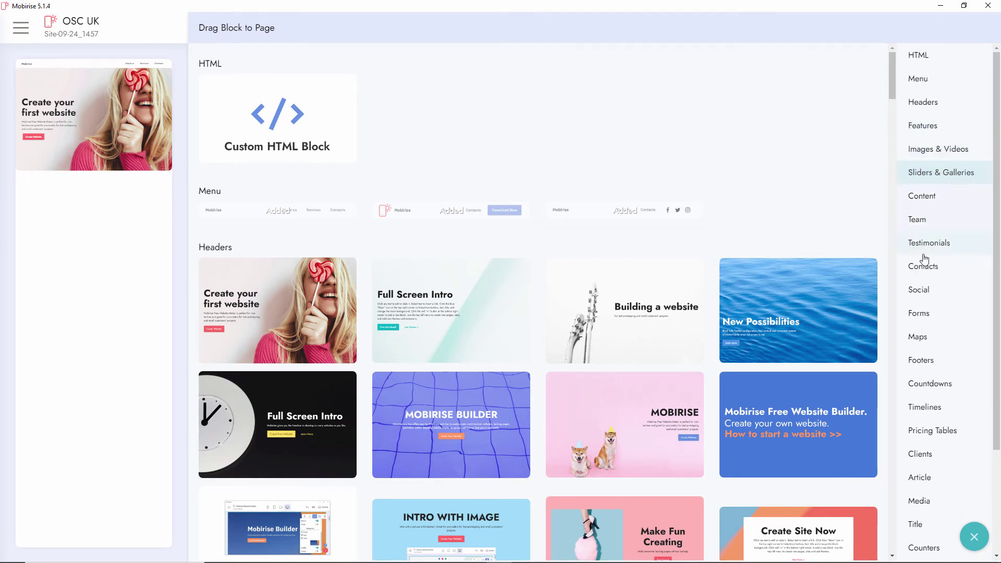
Browse the blocks in the Social, Contacts, Forms, Maps and Countdowns categories.
left_click(926, 294)
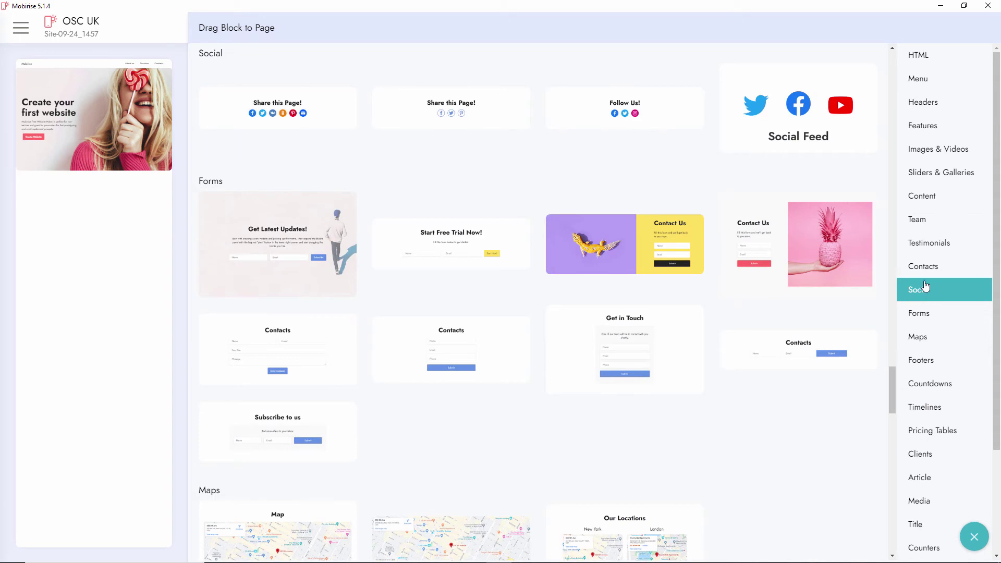
left_click(917, 267)
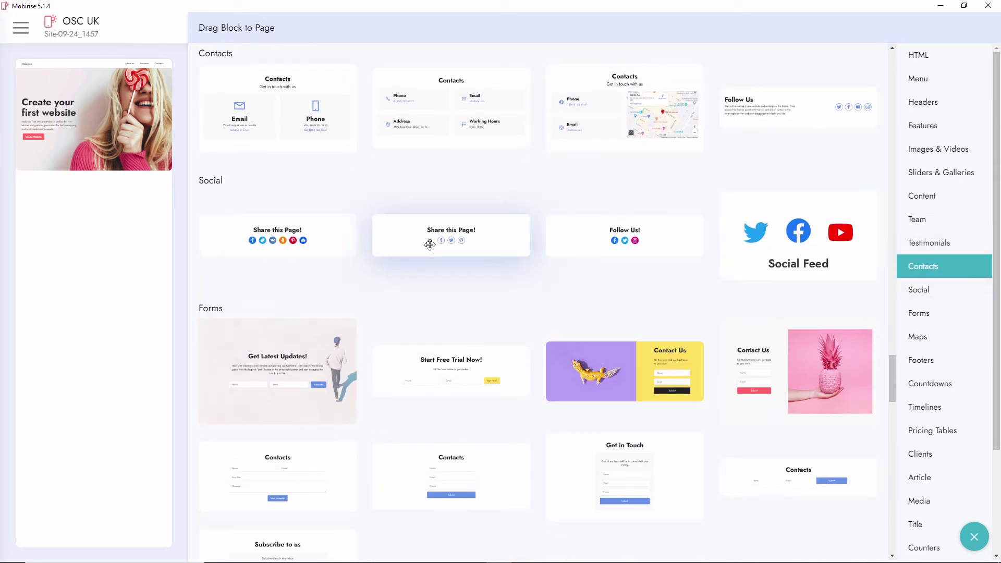
scroll(445, 422, "down", 4)
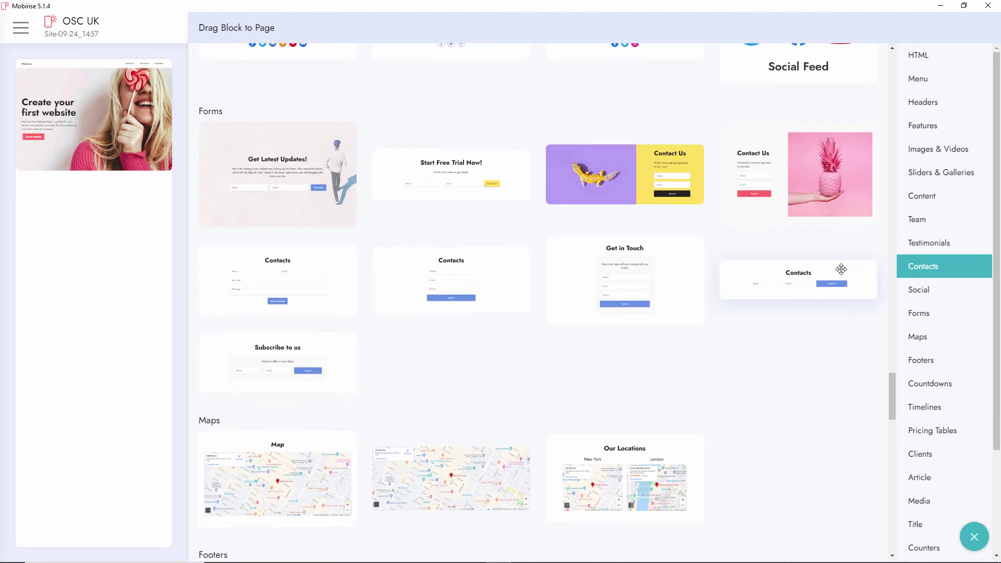
left_click(933, 313)
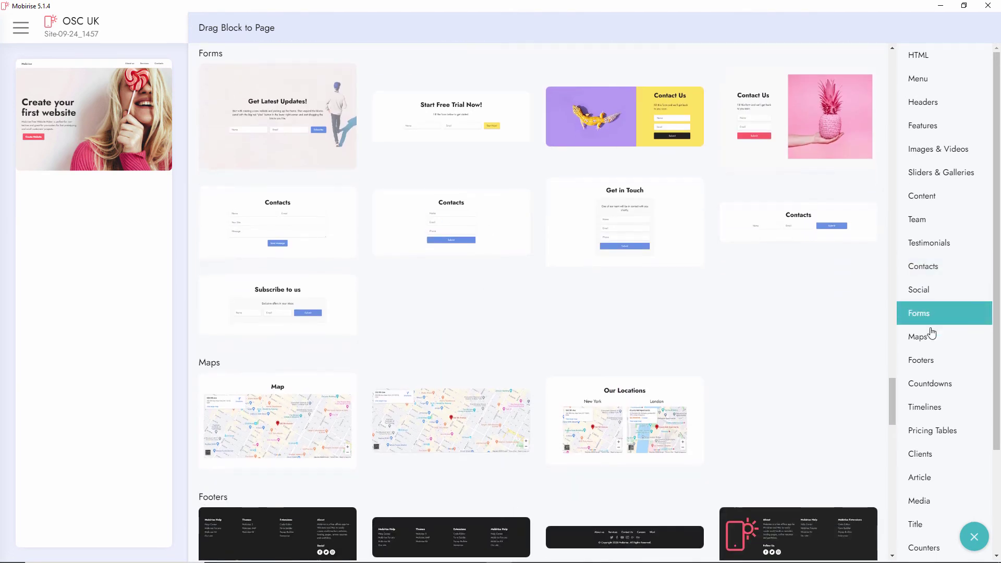
left_click(933, 333)
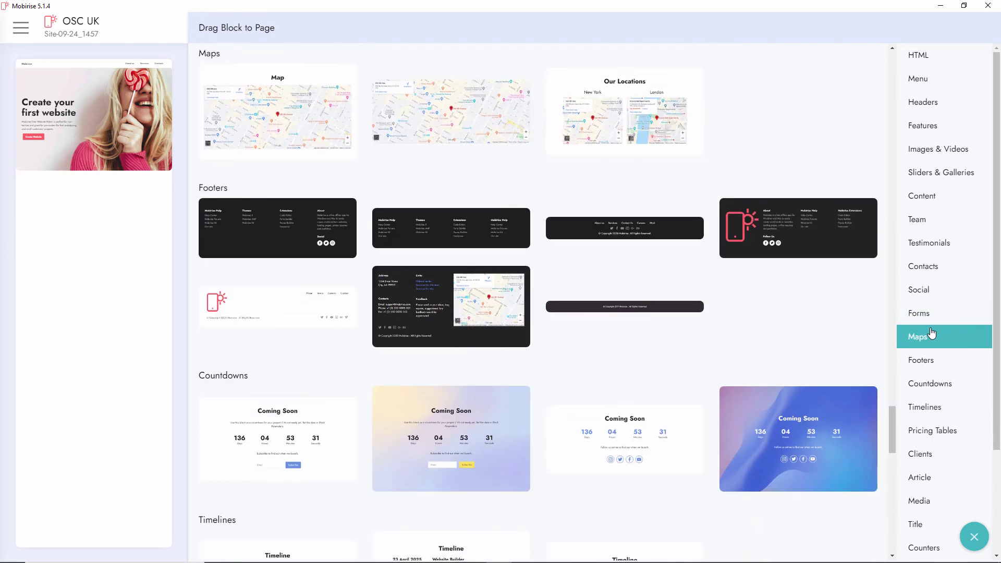
left_click(926, 383)
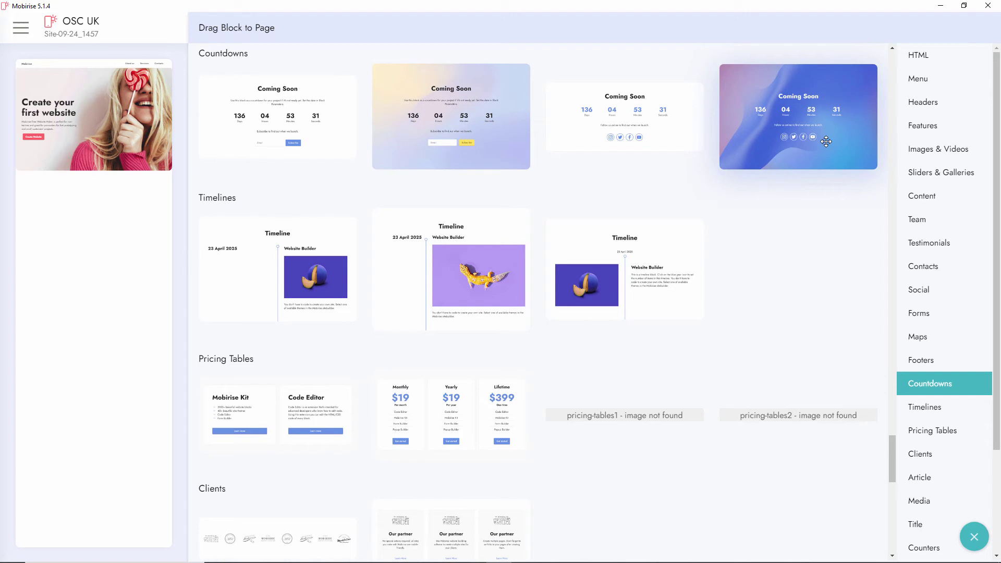
scroll(965, 351, "down", 3)
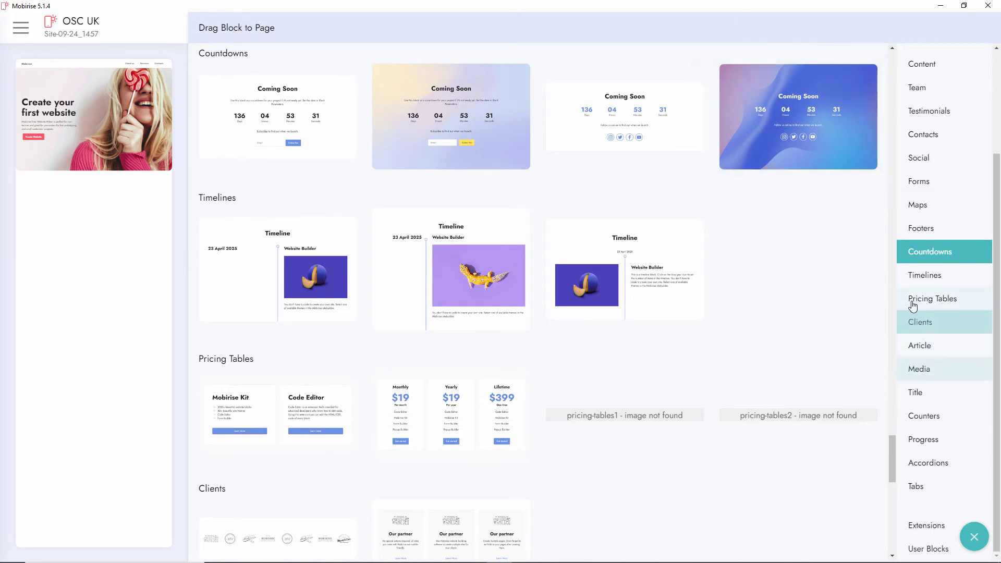
scroll(913, 306, "up", 3)
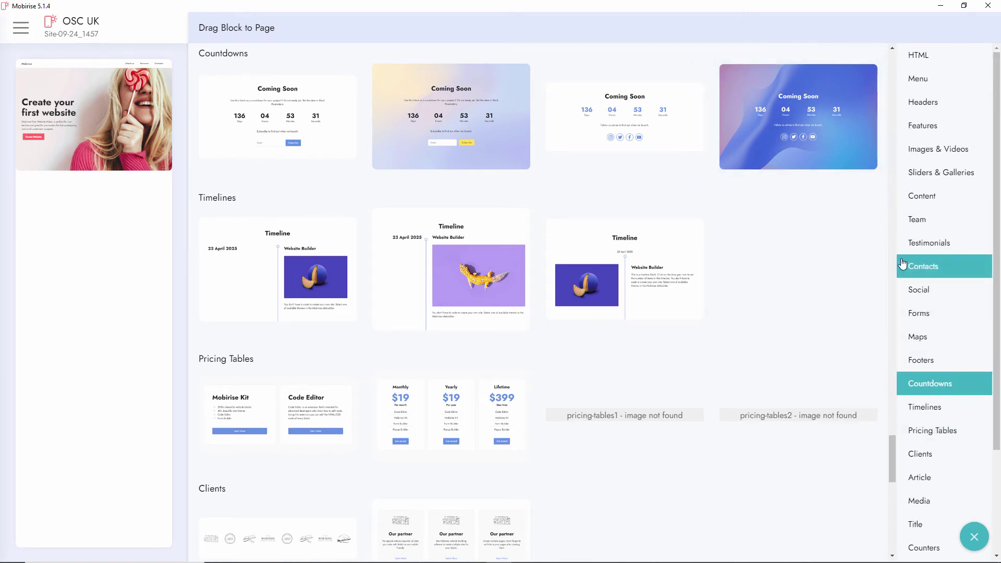
Add the Special Offer mug block below the header, followed by the Themes and Extensions block.
left_click(942, 60)
scroll(560, 324, "down", 3)
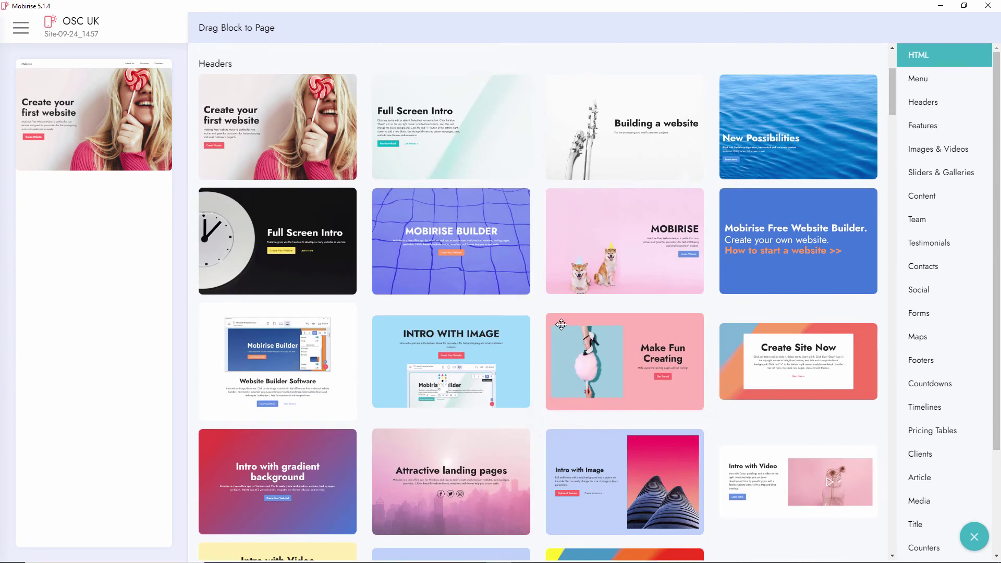
scroll(561, 324, "down", 10)
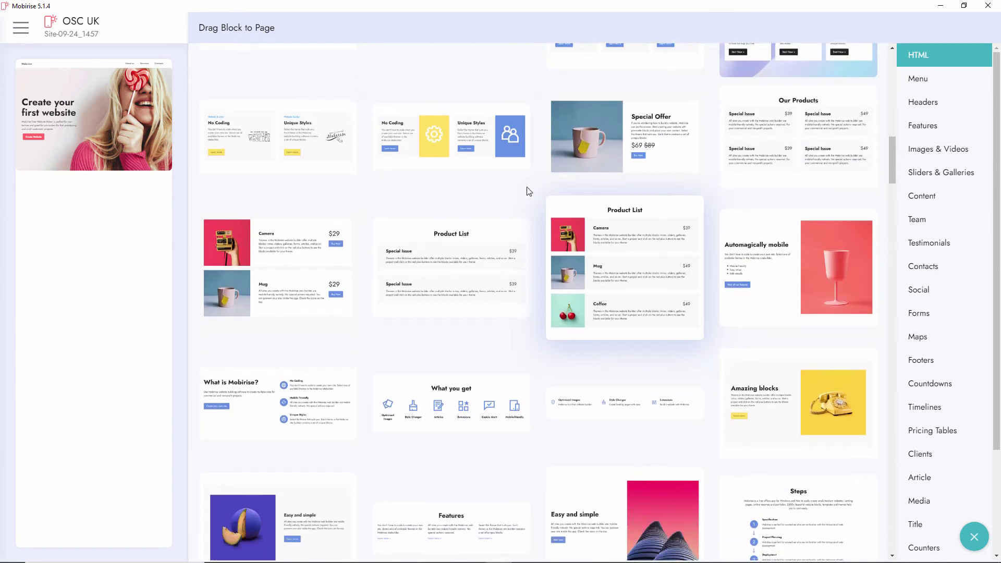
left_click_drag(608, 156, 107, 237)
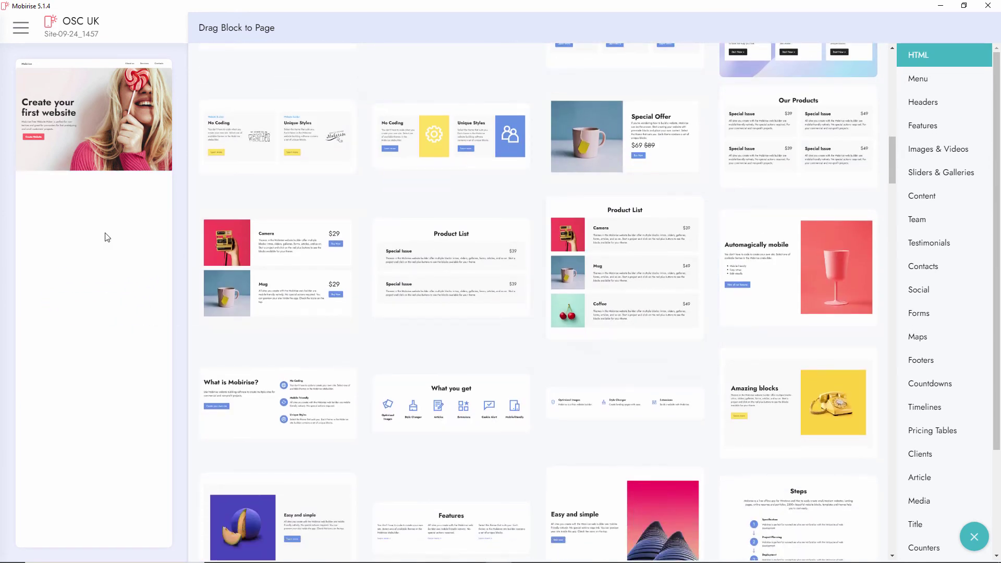
scroll(645, 286, "down", 10)
left_click_drag(617, 205, 114, 276)
Add the single-video View in Action block at the end of the page.
scroll(594, 424, "down", 4)
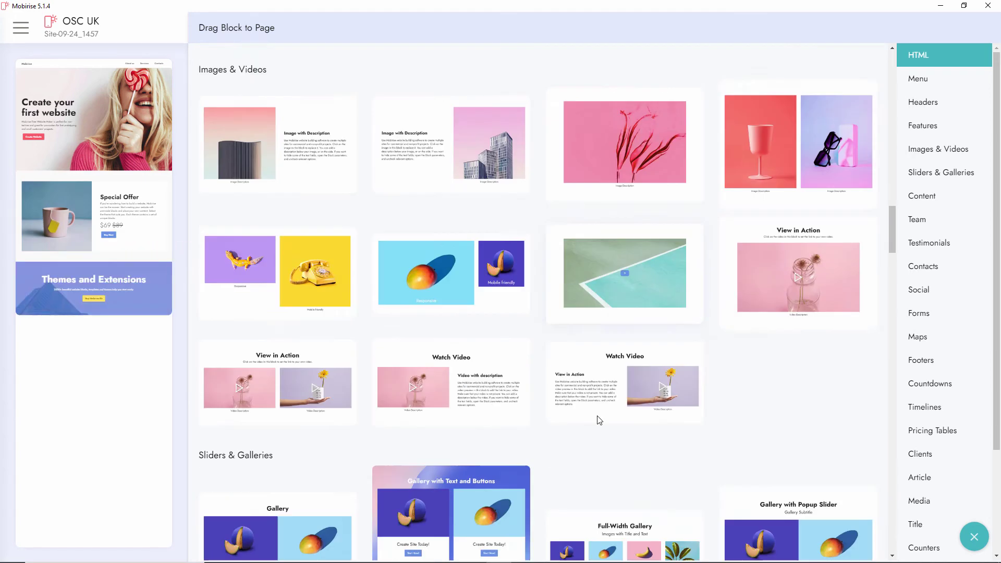
scroll(600, 420, "down", 2)
left_click_drag(797, 194, 99, 365)
Insert the WOWSlider block between the header and the Special Offer block.
scroll(656, 402, "down", 10)
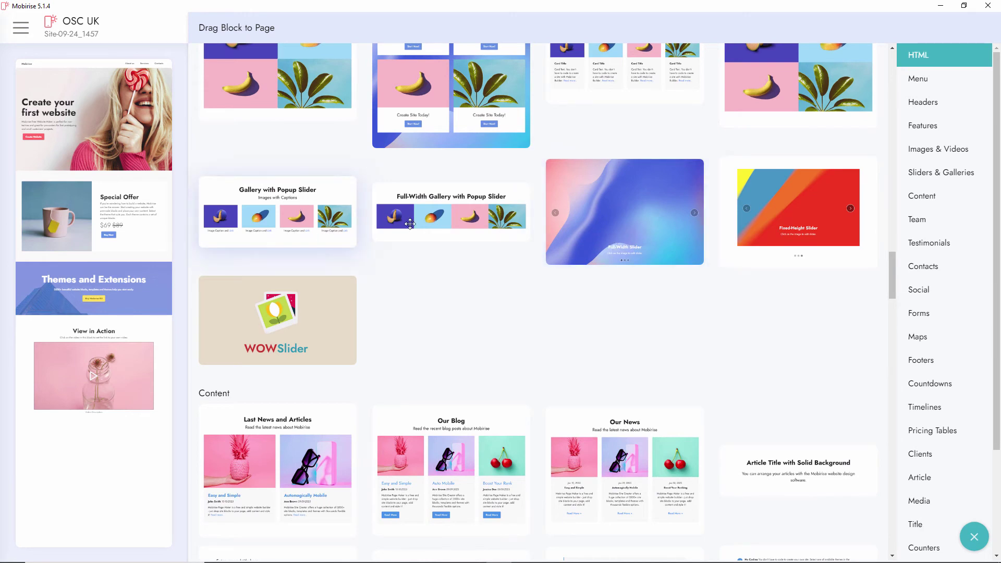
scroll(573, 271, "down", 4)
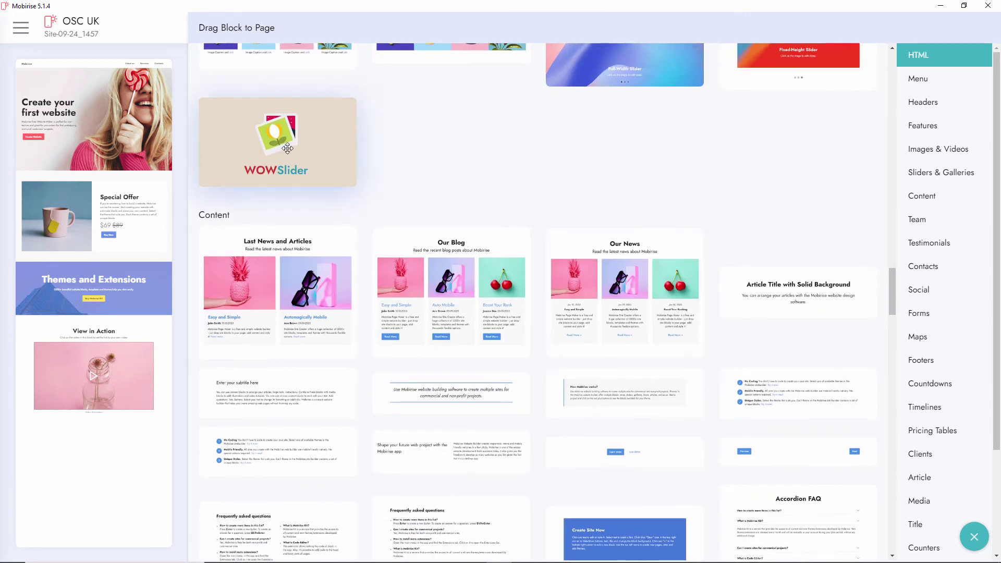
scroll(482, 151, "up", 5)
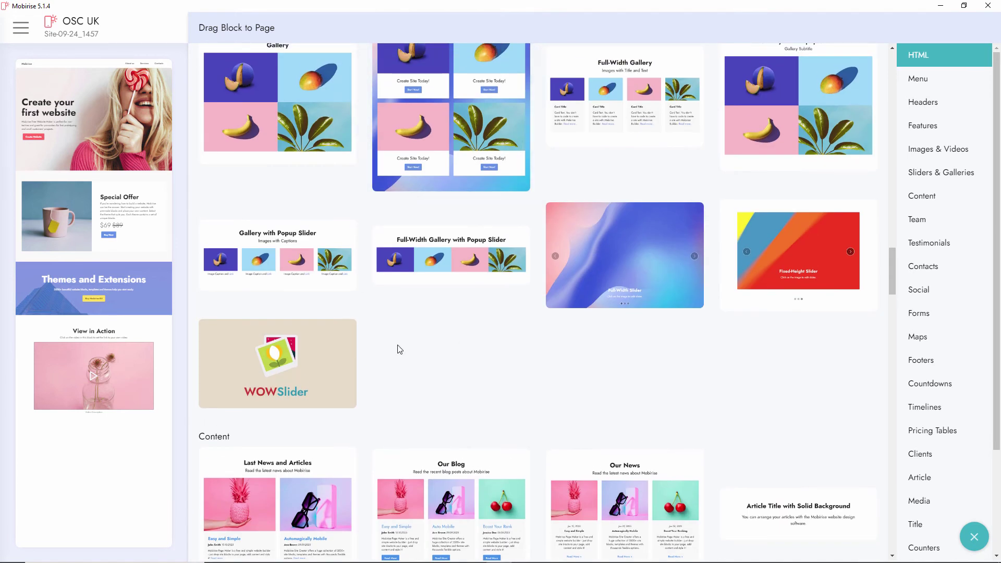
scroll(385, 344, "down", 1)
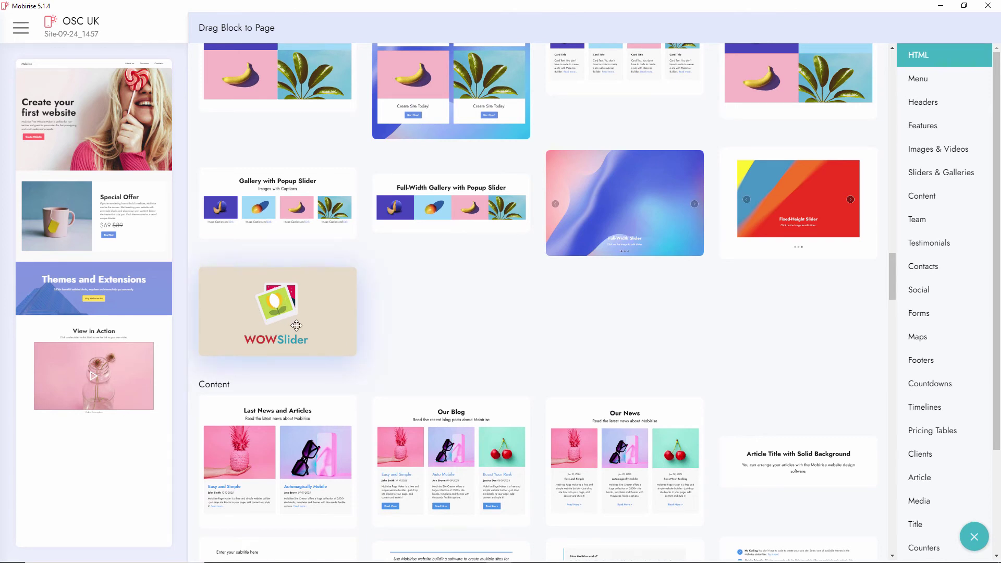
left_click_drag(301, 298, 32, 177)
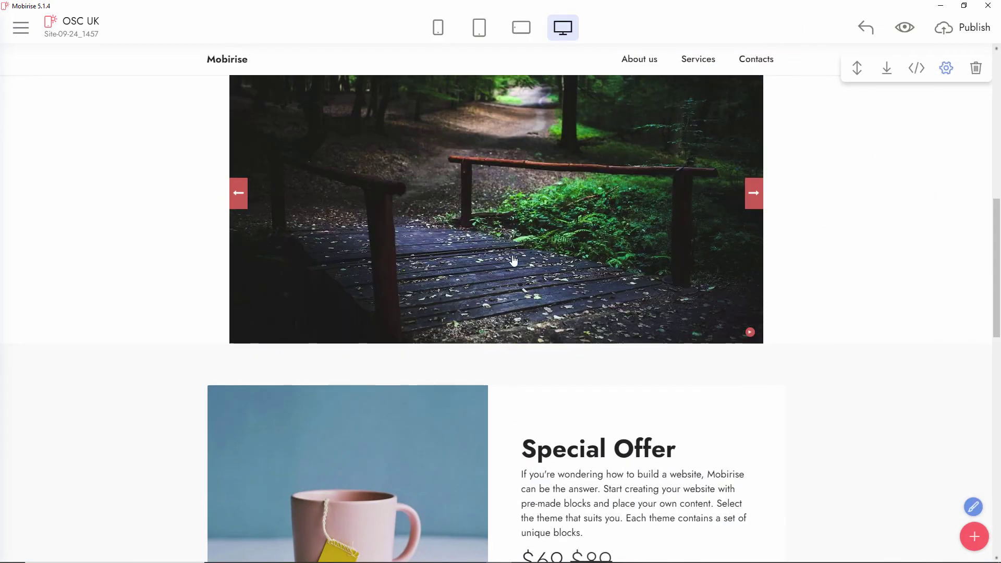
Remove the WOWSlider block from the page and return to the block library.
scroll(678, 273, "up", 2)
scroll(739, 226, "up", 2)
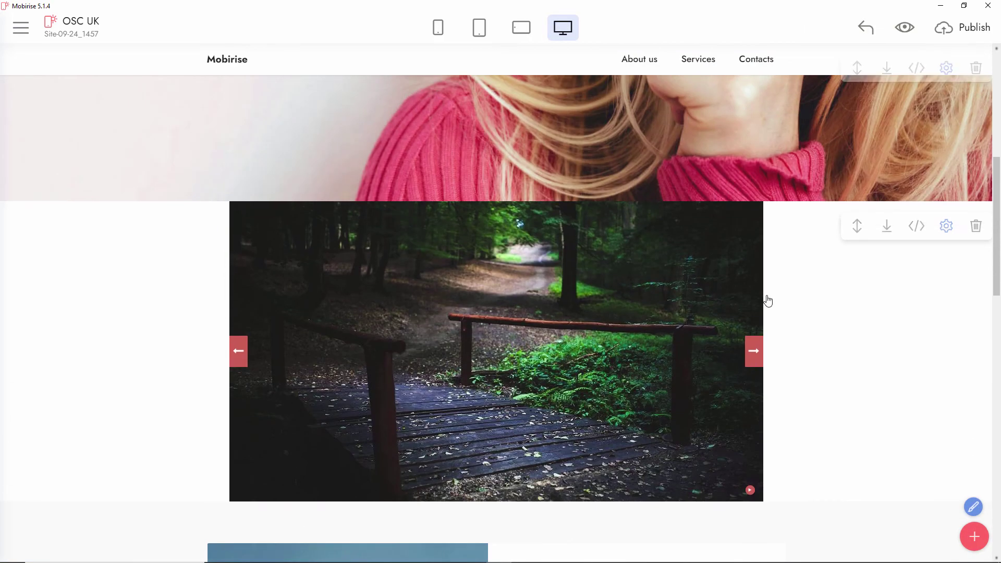
left_click(974, 229)
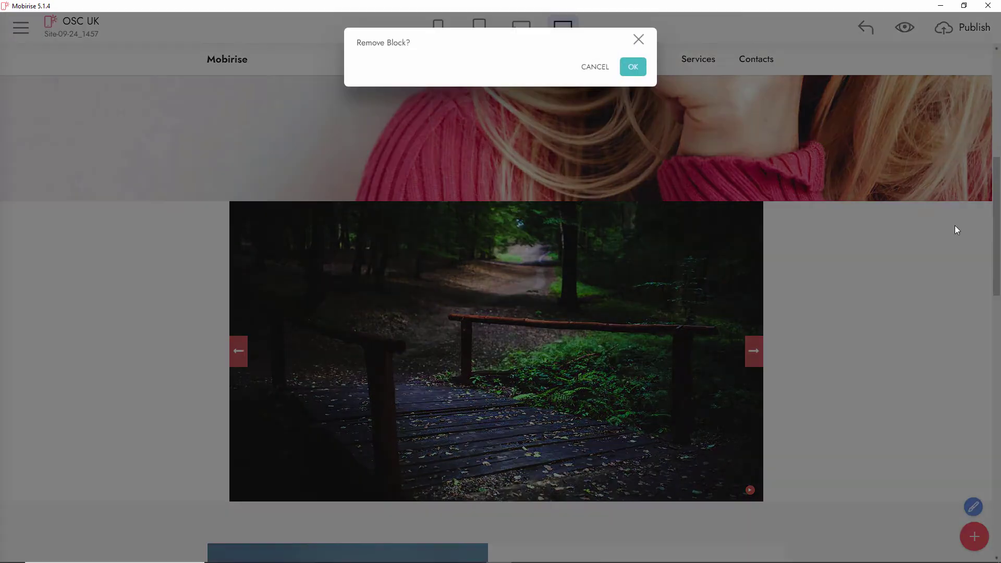
left_click(633, 67)
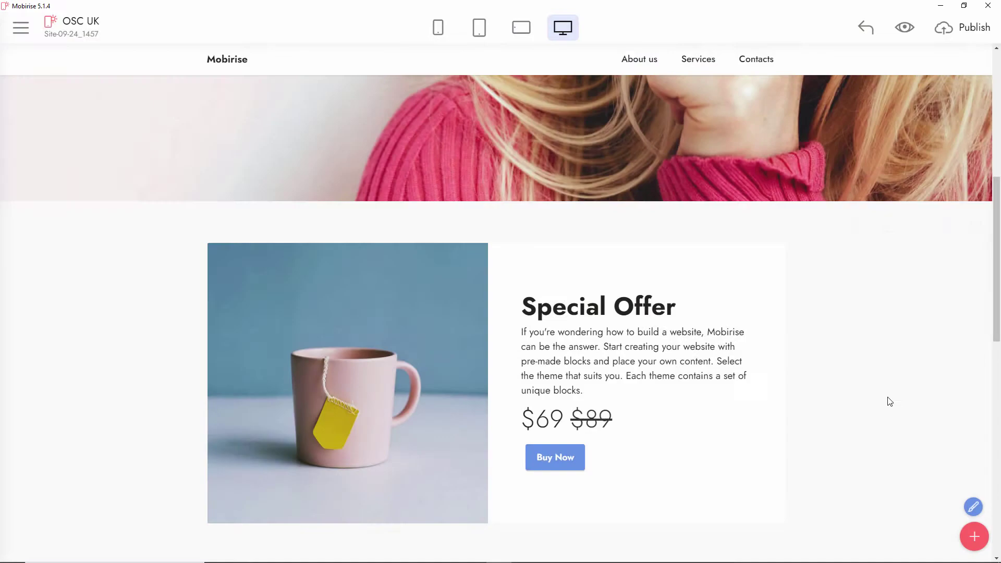
left_click(974, 537)
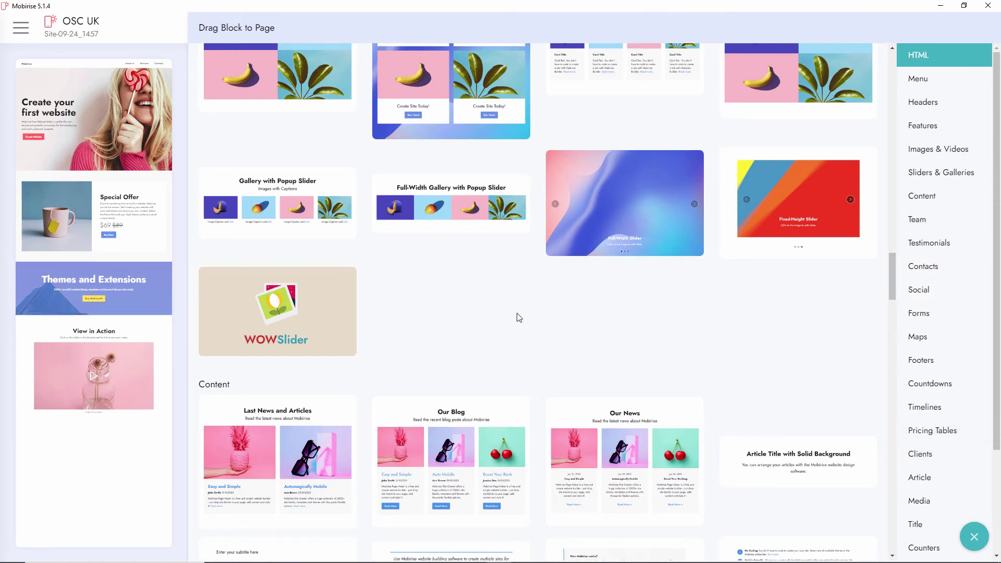
Add the dark centred footer with page links, social icons and copyright line at the page's end, and close the block library.
scroll(519, 317, "down", 10)
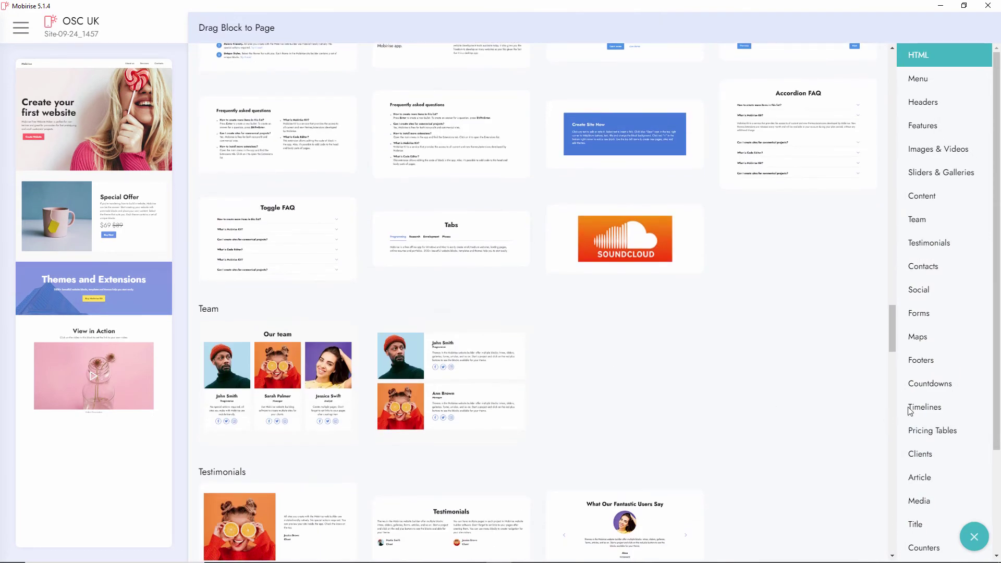
scroll(760, 384, "down", 8)
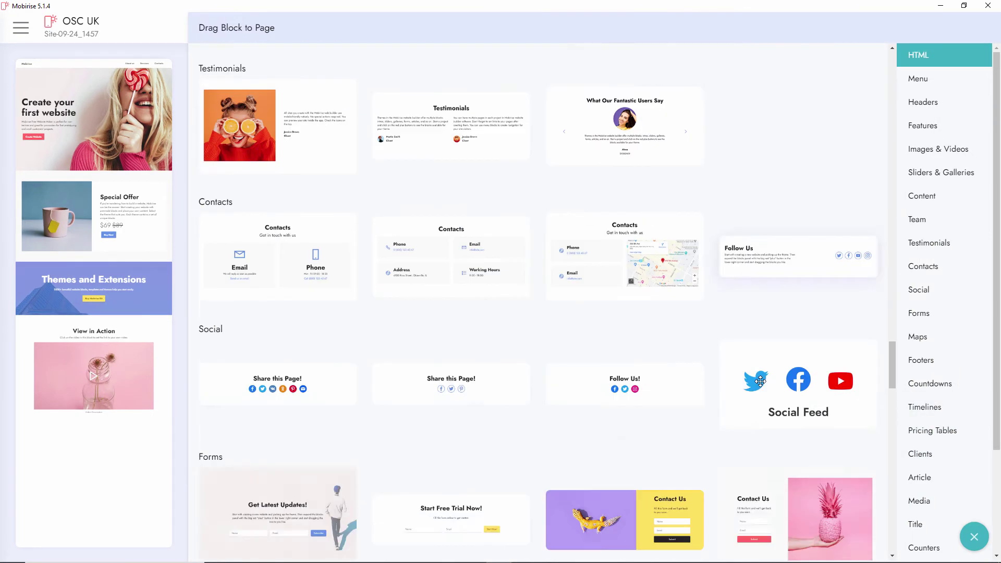
scroll(759, 384, "down", 17)
scroll(760, 385, "up", 11)
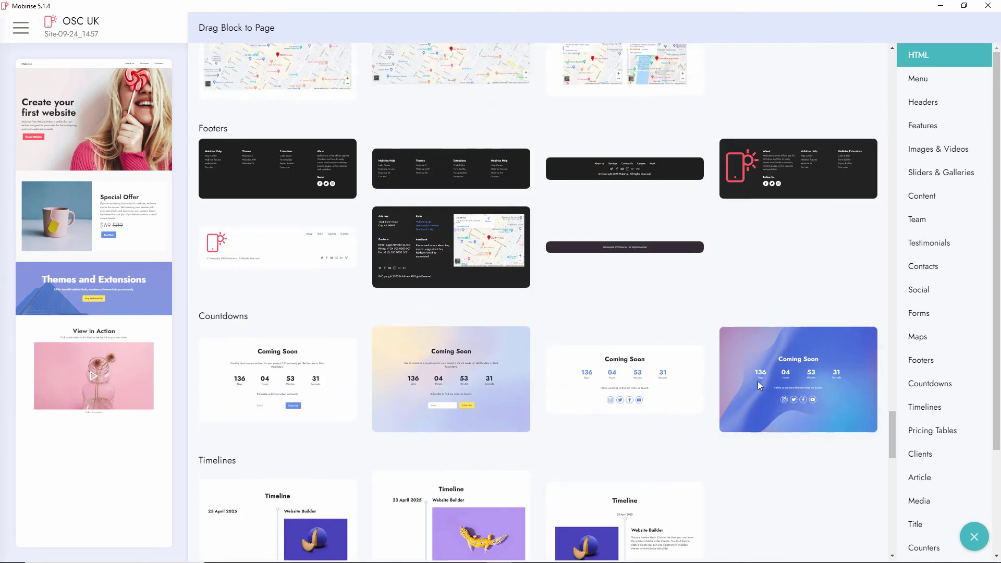
left_click_drag(601, 180, 83, 443)
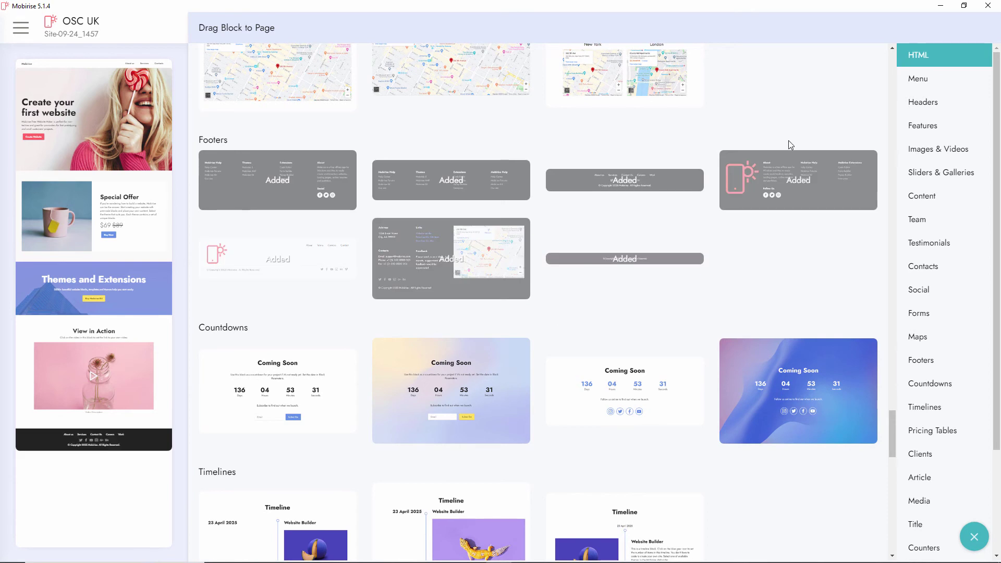
left_click(973, 537)
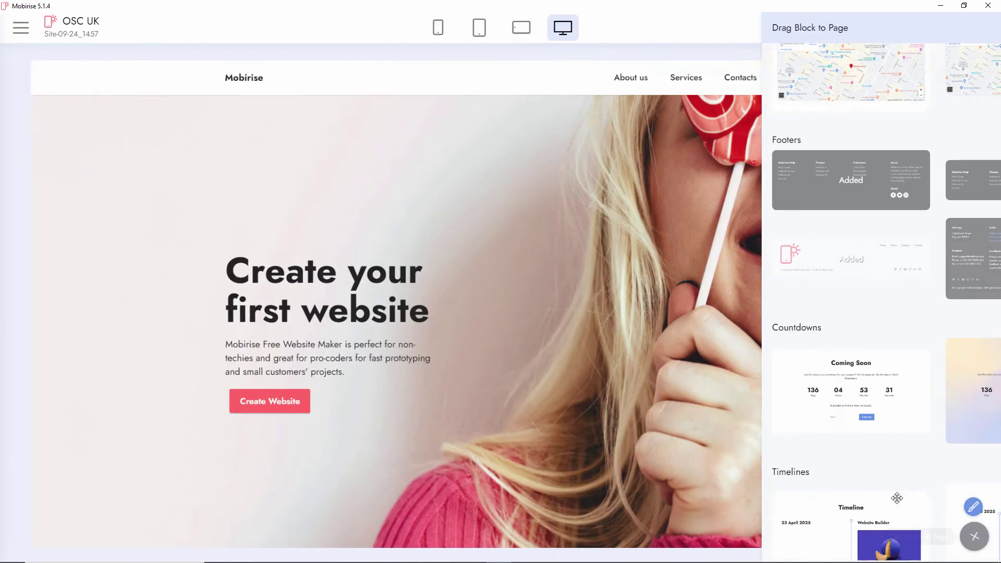
mouse_move(997, 154)
left_mouse_down()
mouse_move(999, 525)
mouse_move(999, 146)
left_mouse_up()
In the menu block's parameters, show the logo, social icons and button, and make the menu full width.
mouse_move(988, 138)
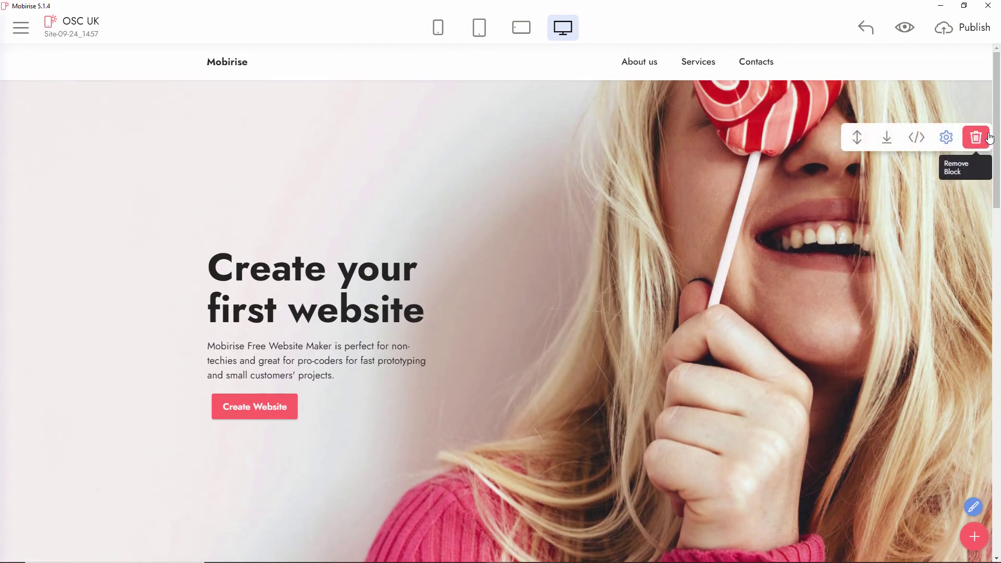
mouse_move(954, 108)
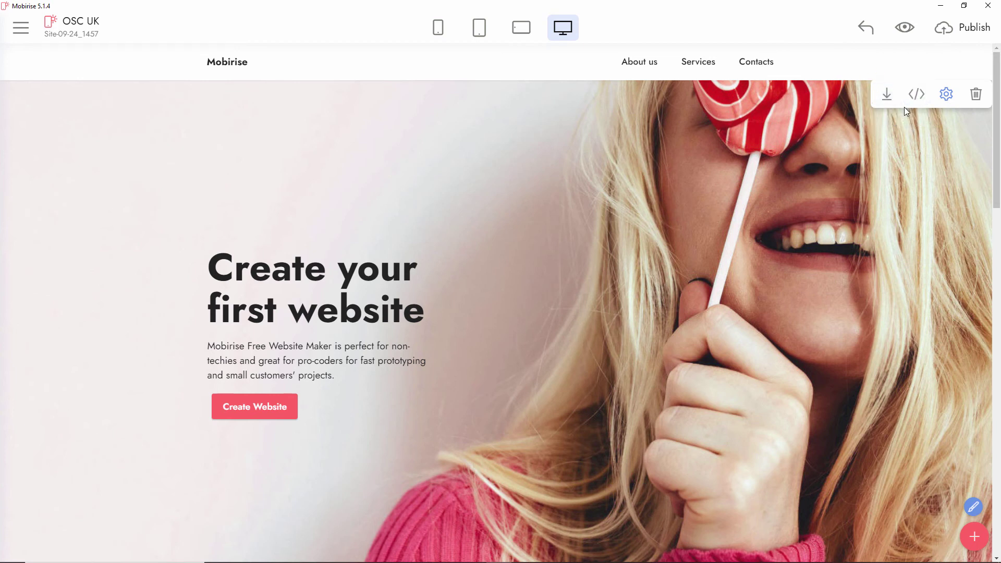
left_click(947, 98)
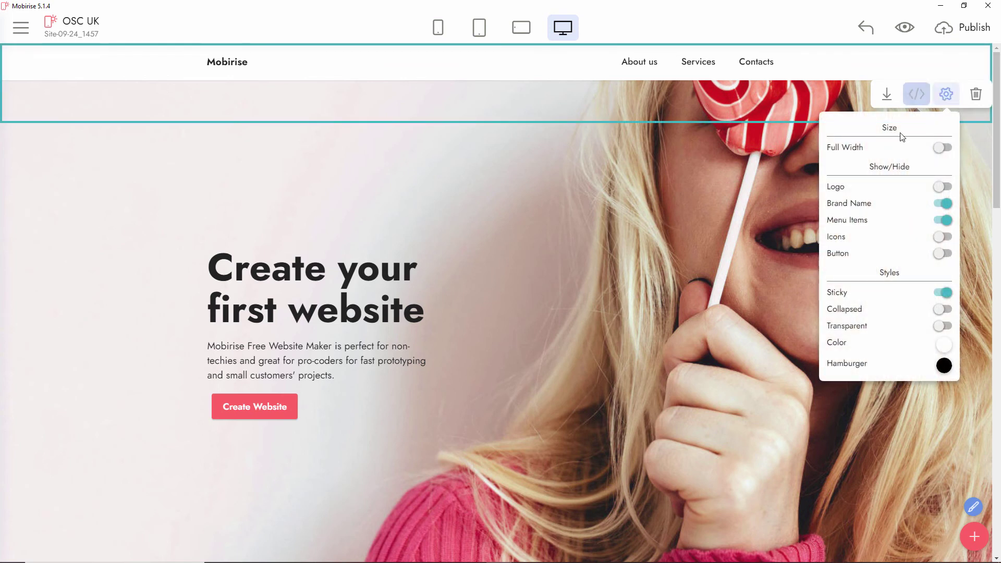
left_click(943, 187)
left_click(941, 253)
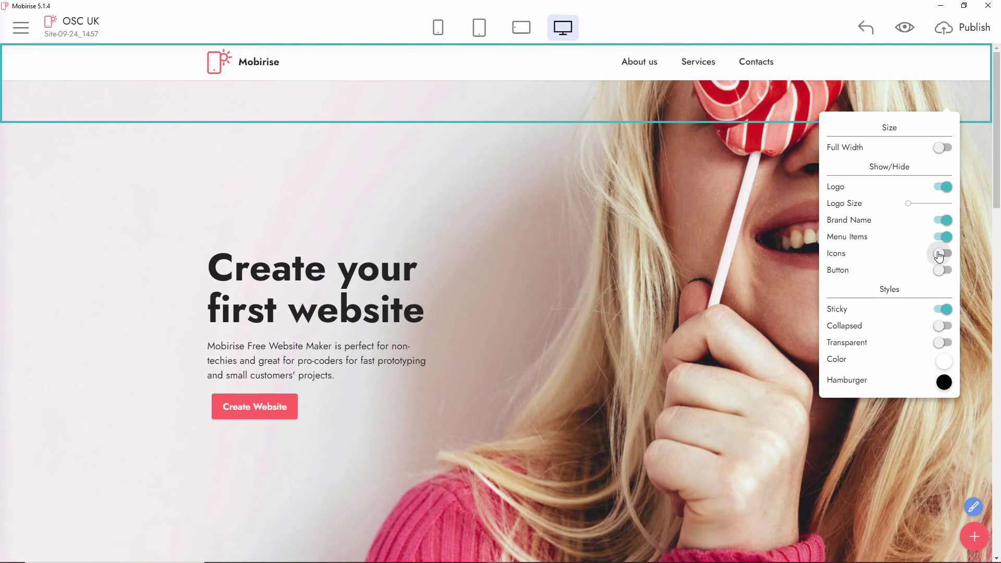
left_click(942, 313)
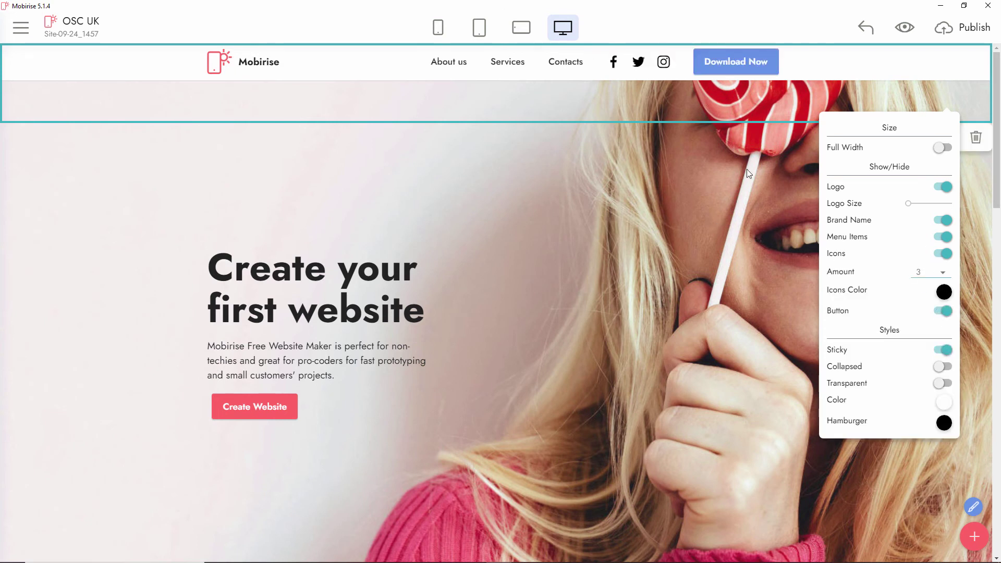
left_click(944, 150)
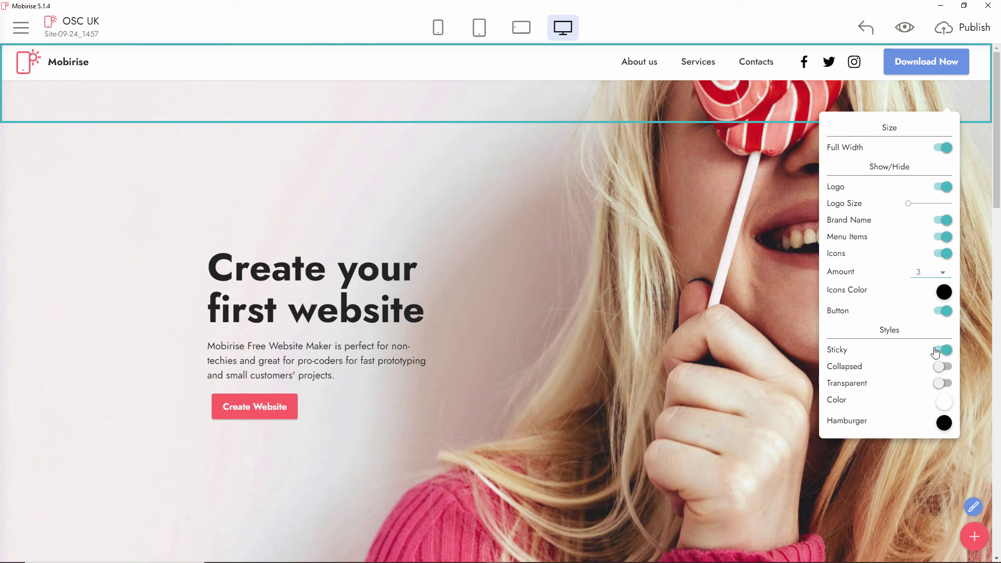
left_click(980, 254)
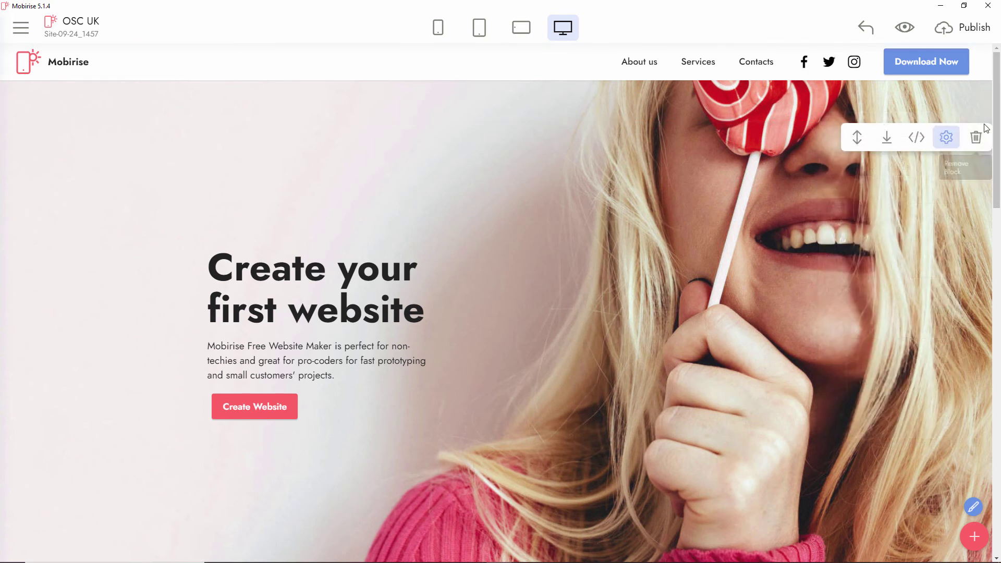
Turn off the menu block's Sticky style and scroll the page to check how the menu behaves.
left_click_drag(998, 134, 983, 332)
scroll(982, 332, "up", 10)
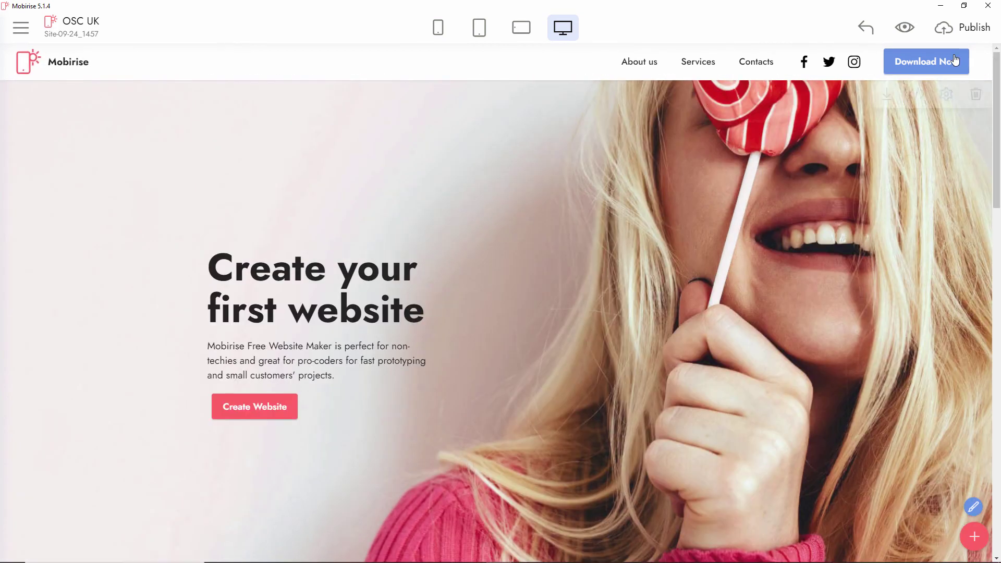
left_click(946, 94)
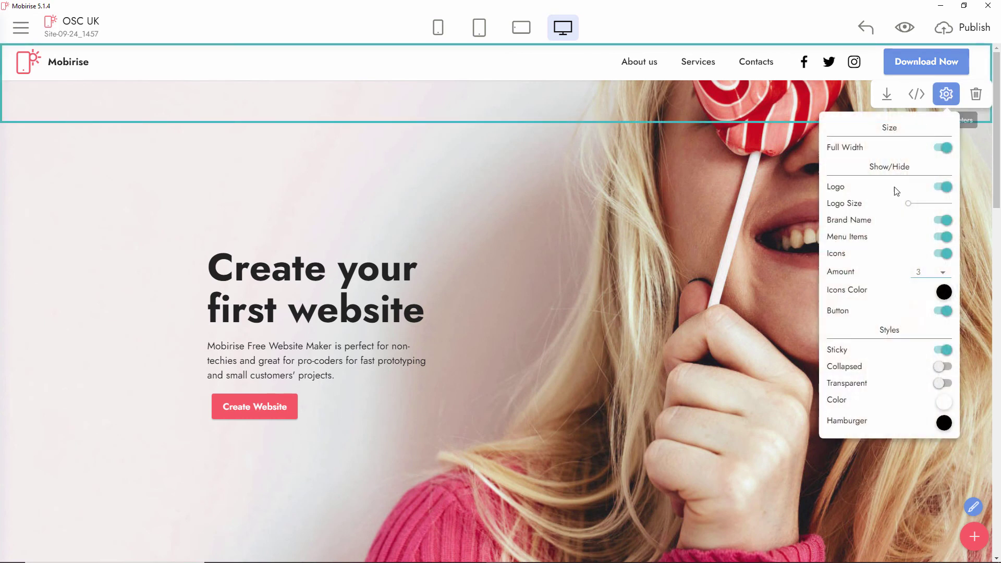
left_click(945, 350)
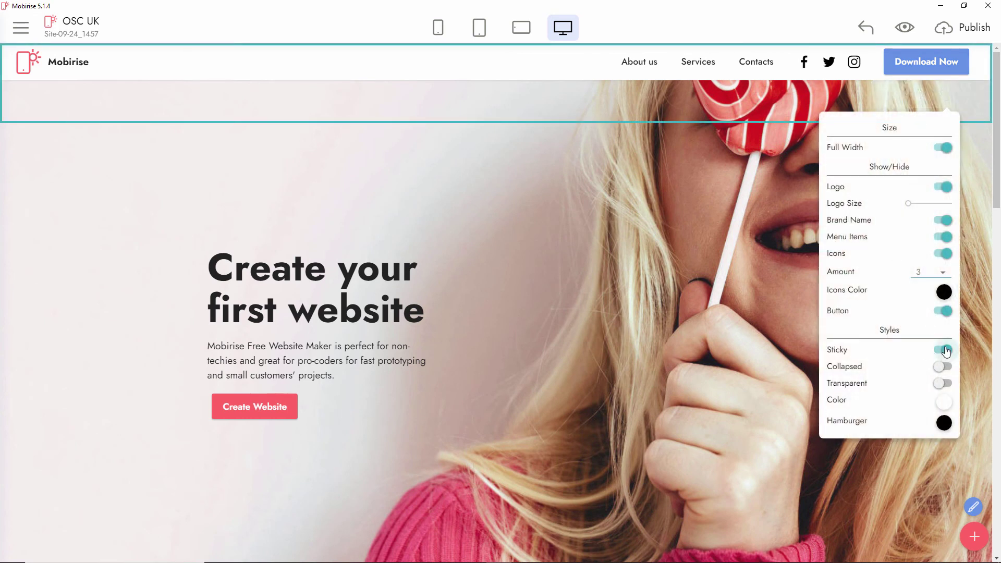
scroll(999, 186, "down", 2)
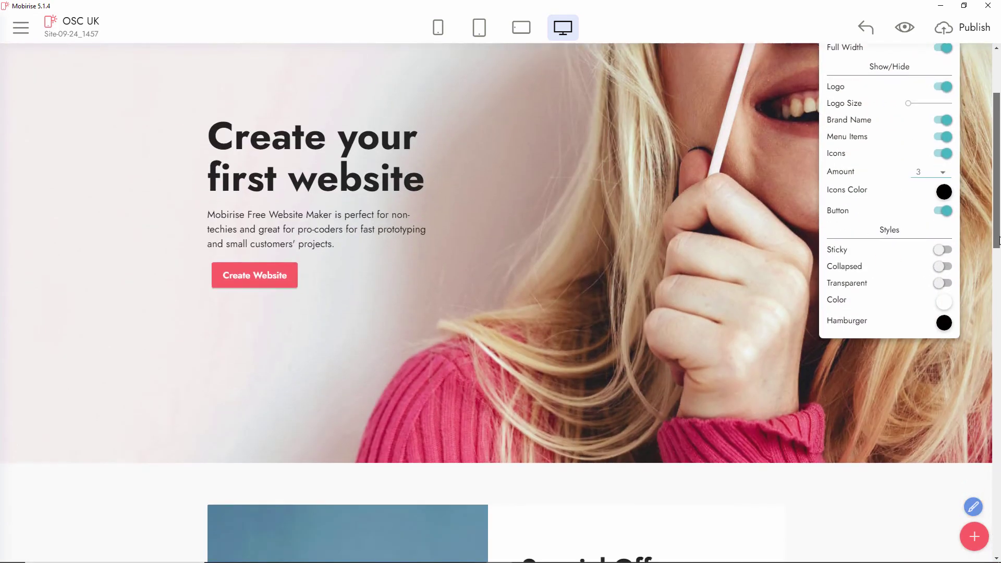
scroll(999, 186, "up", 2)
left_click_drag(998, 186, 999, 147)
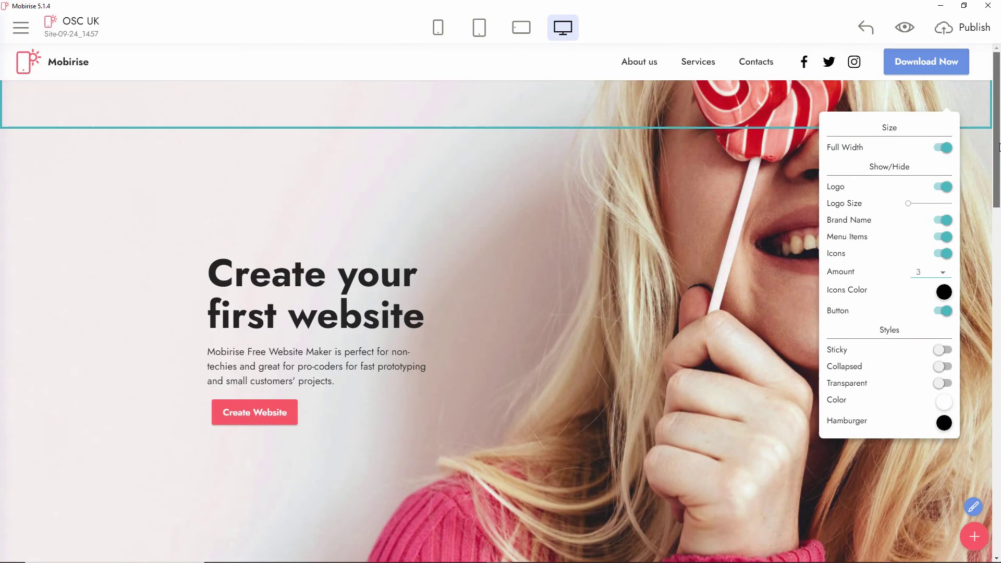
Turn the menu block's Sticky style back on and check the menu while scrolling.
left_click(944, 355)
scroll(753, 309, "down", 2)
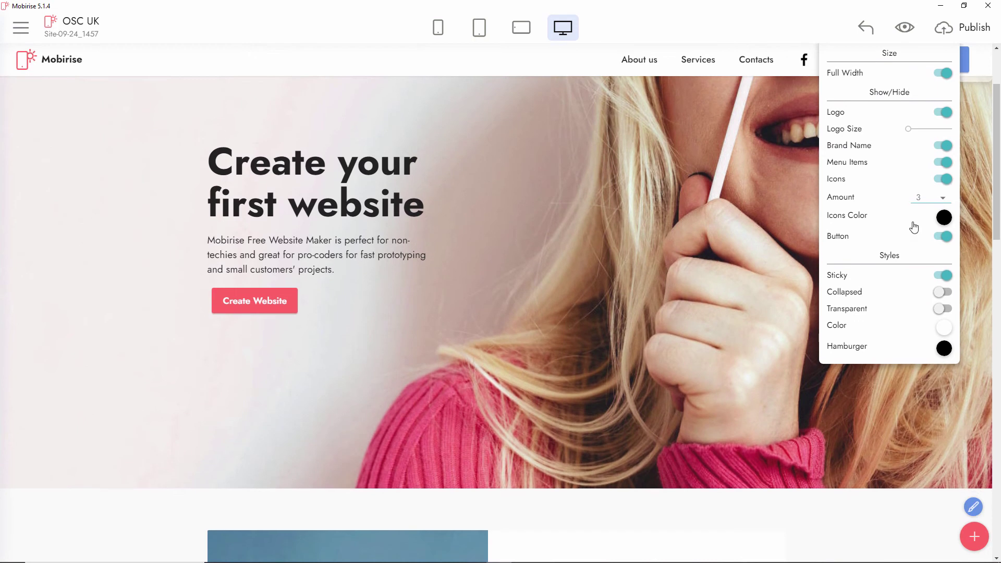
left_click(968, 164)
scroll(955, 159, "up", 2)
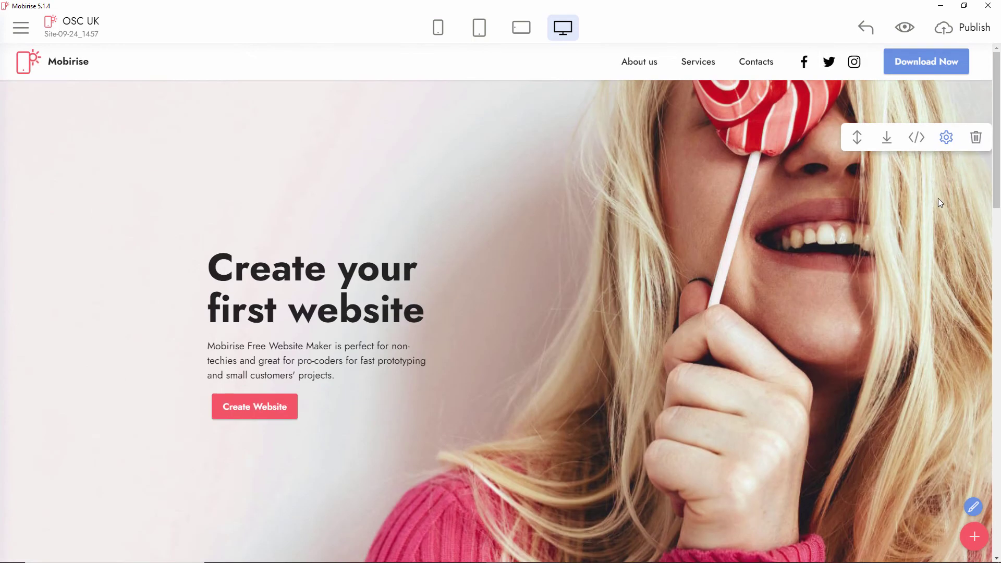
Enable Parallax for the header block's background image and scroll through the page to check the effect.
left_click(944, 141)
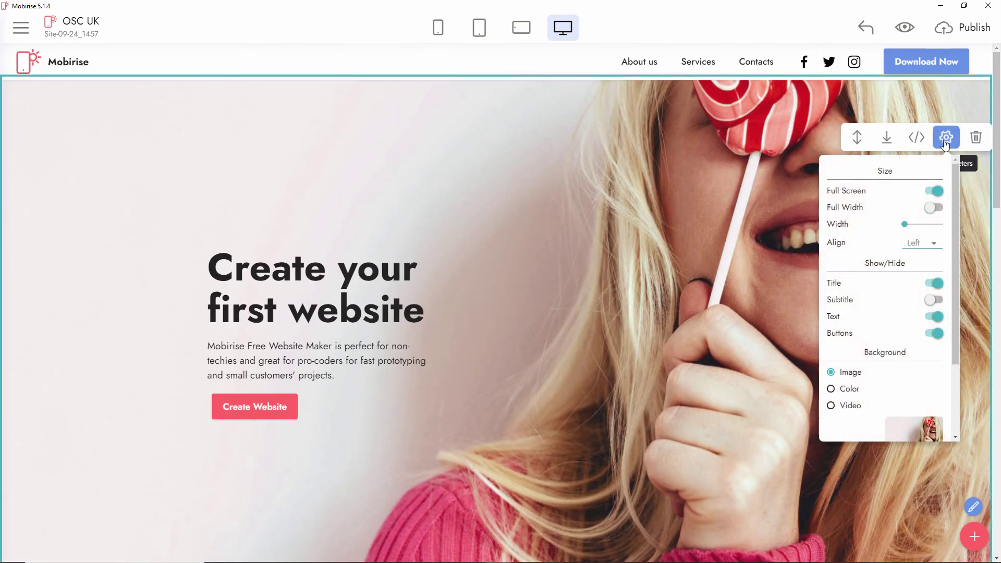
scroll(880, 290, "down", 3)
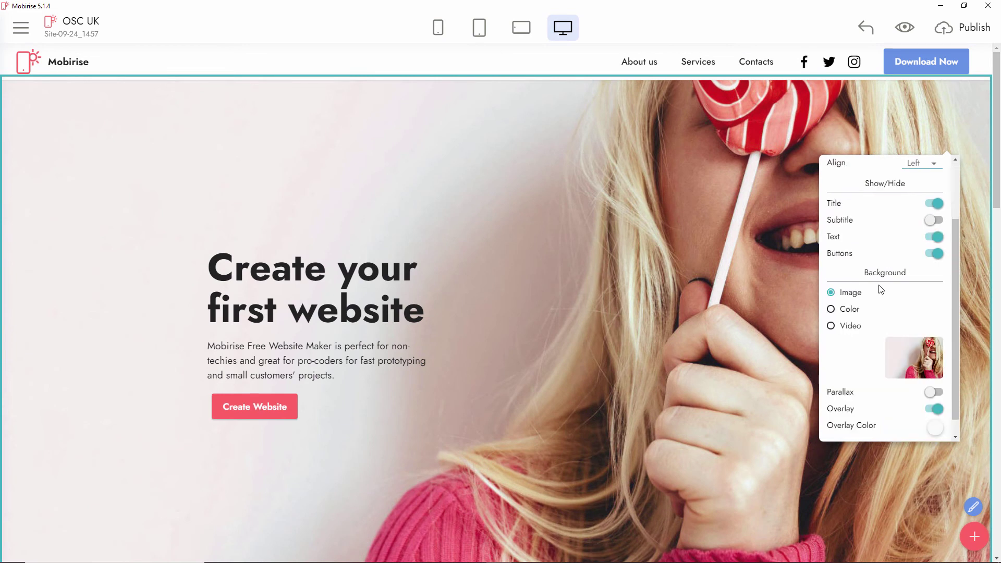
left_click(937, 374)
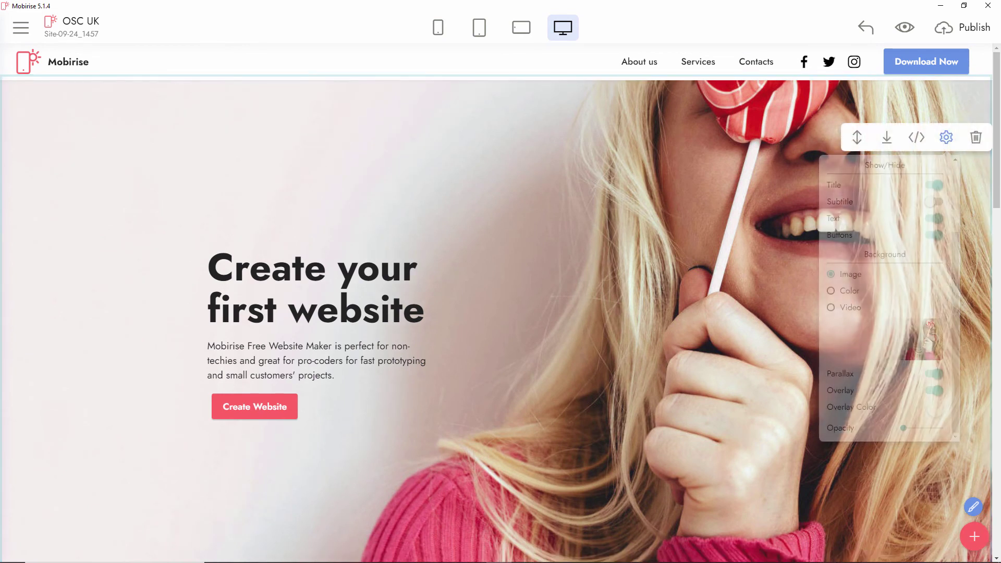
scroll(999, 226, "down", 2)
scroll(998, 226, "down", 4)
scroll(999, 179, "up", 6)
left_click_drag(999, 179, 966, 326)
scroll(775, 268, "down", 3)
scroll(603, 201, "up", 2)
scroll(714, 239, "up", 6)
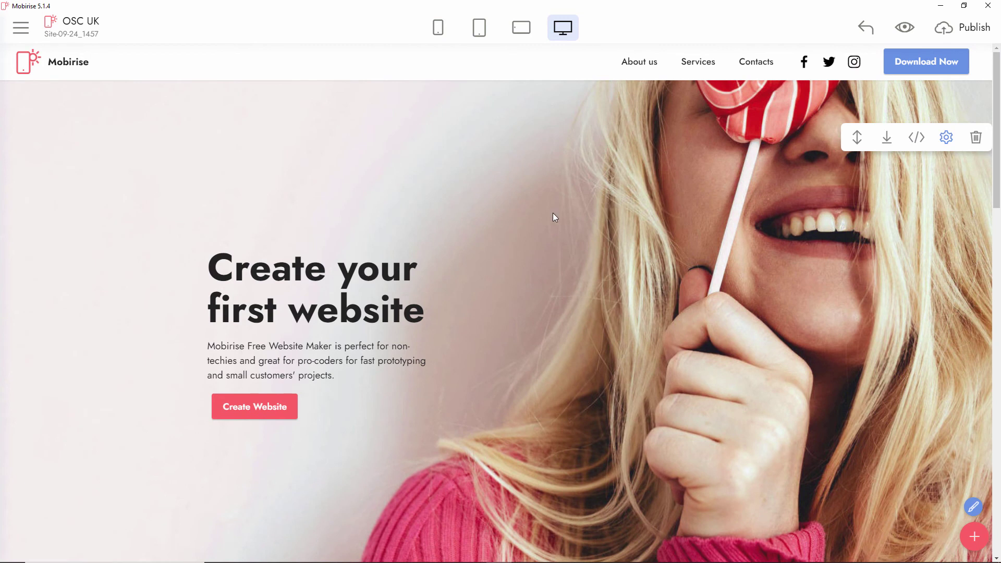
Insert random filler text starting with "wertwe tetr" inside the word "Create" in the header title.
left_click(365, 271)
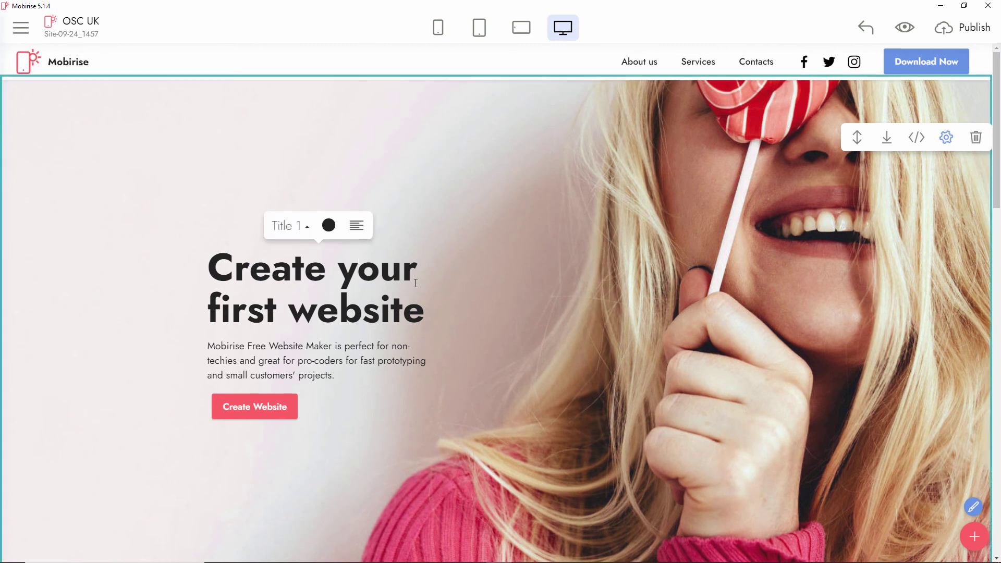
left_click(356, 304)
left_click(306, 265)
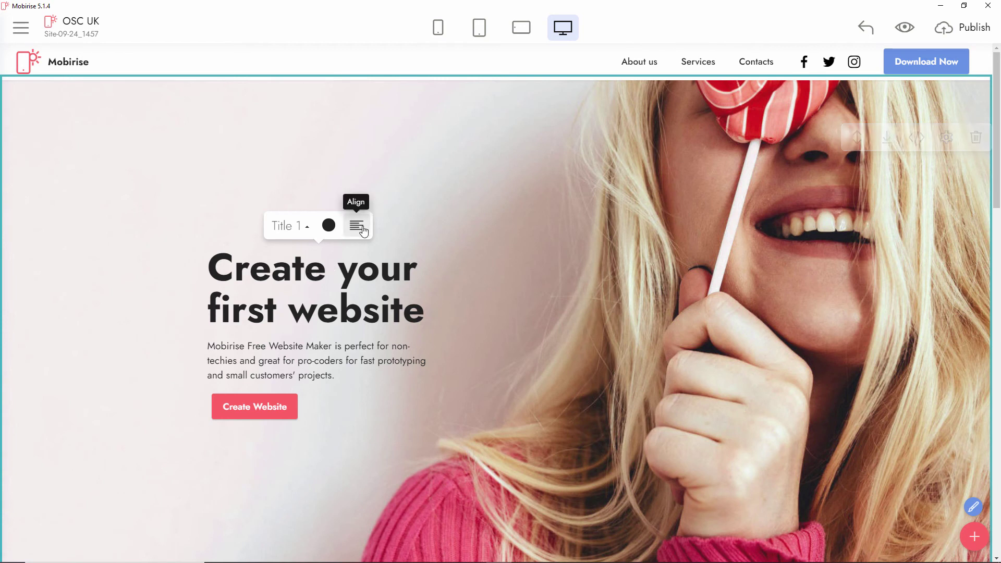
type("wertwe tetr")
type("ertetetee etetet")
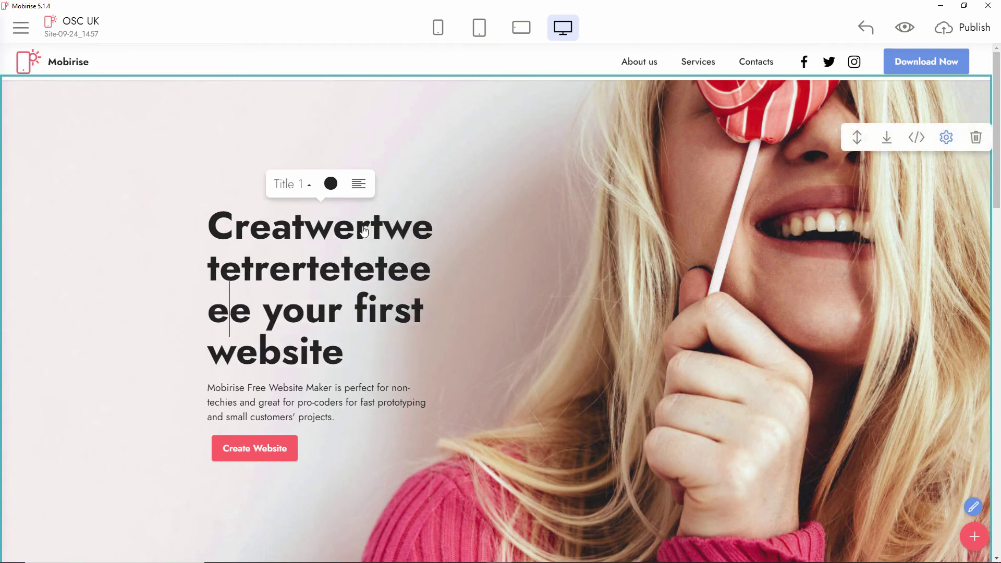
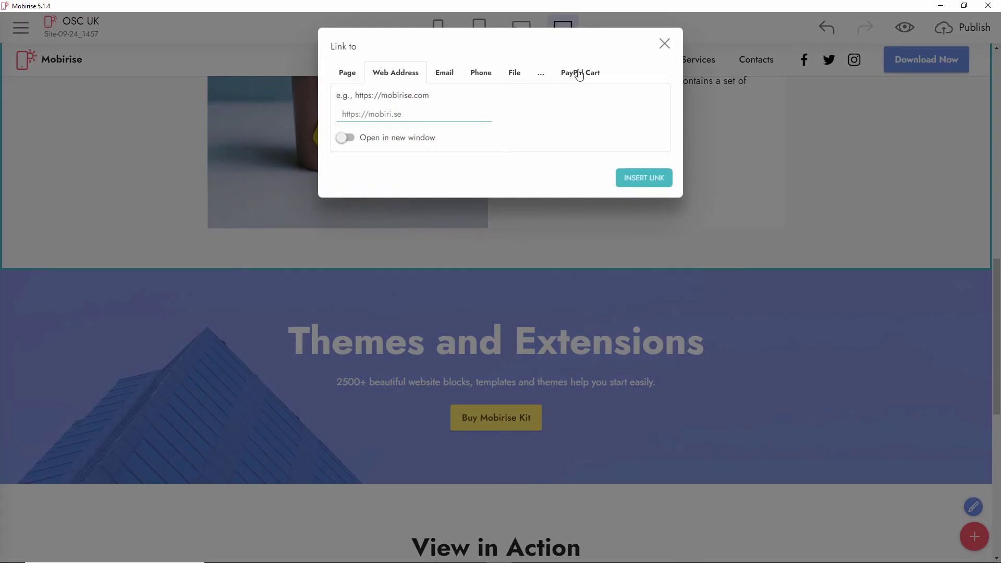
Switch the link to PayPal Cart, compare its payment options, choose Add to Cart, and inspect the shopping cart style settings.
left_click(578, 75)
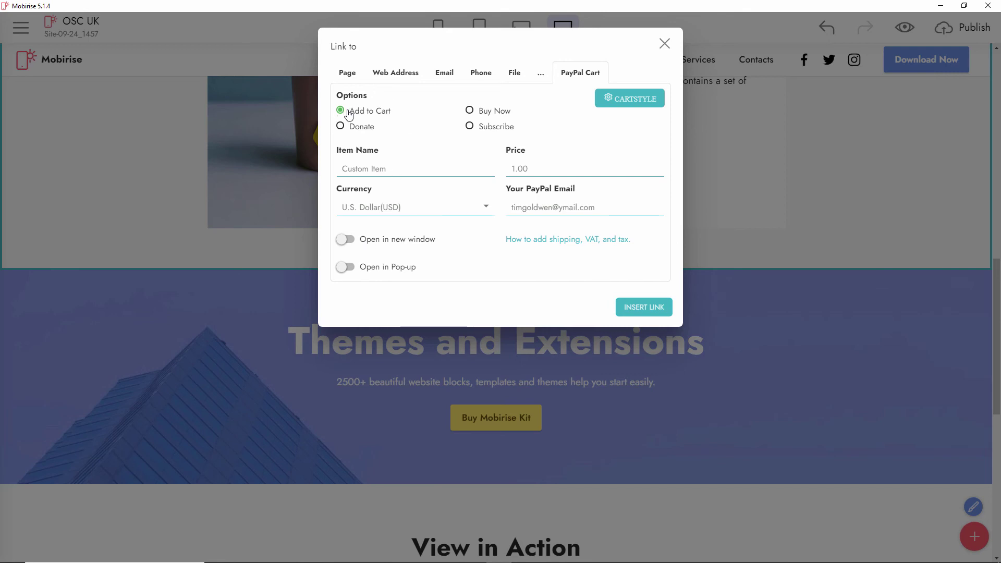
left_click(501, 112)
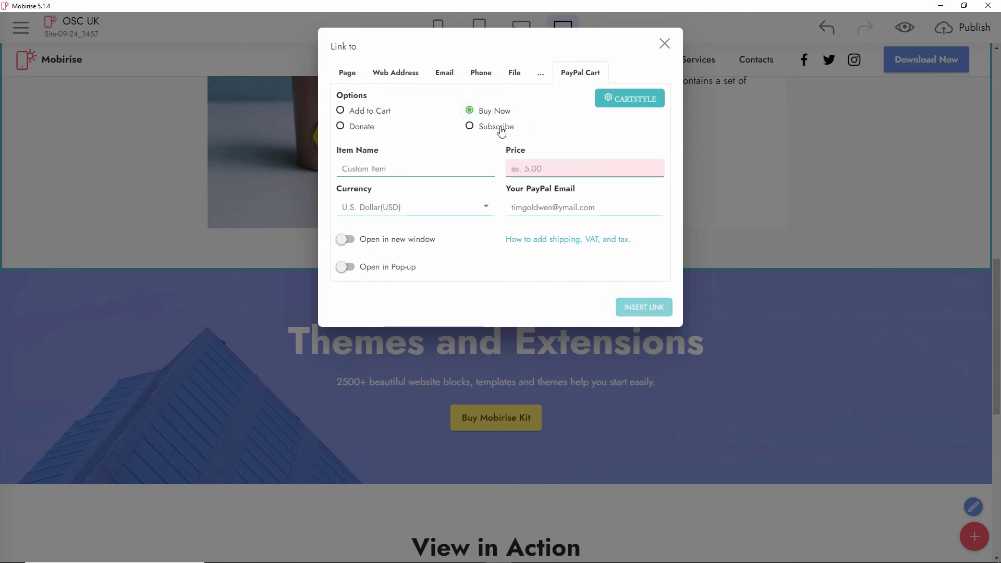
left_click(501, 129)
left_click(366, 129)
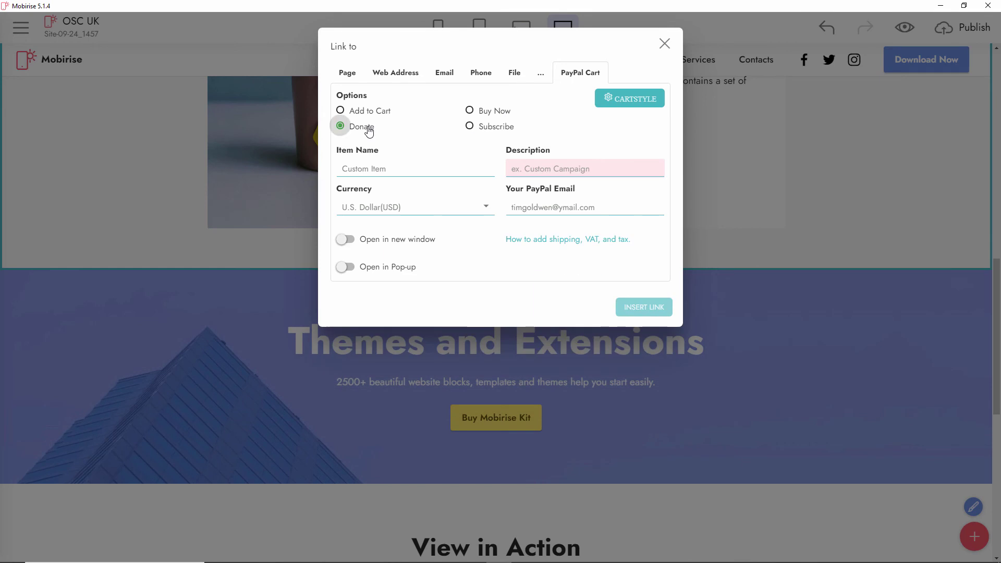
left_click(372, 114)
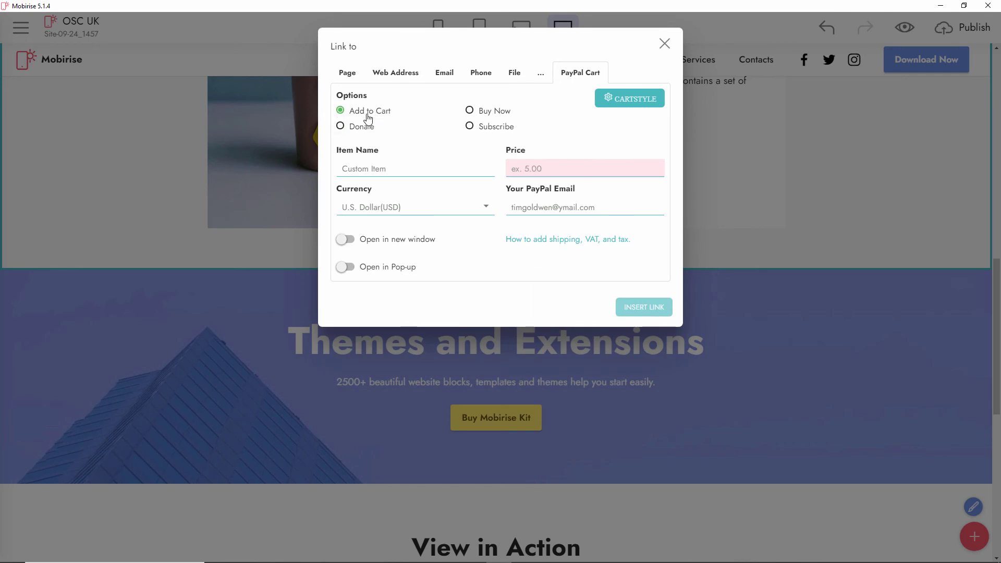
left_click(617, 99)
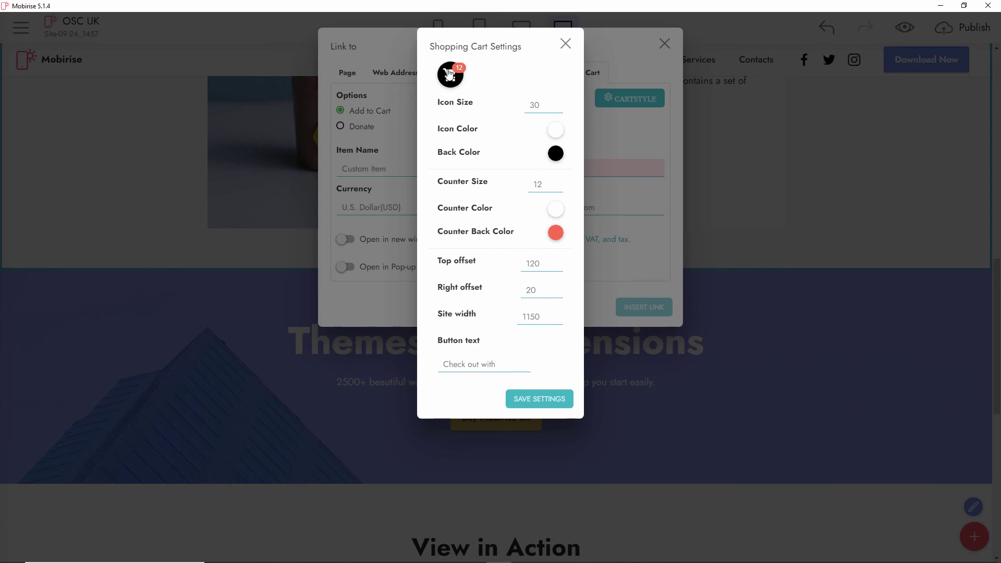
left_click(565, 45)
Set the Add to Cart item's price to 5.00, choose U.S. Dollar (USD) as currency, and insert the link on the Buy Now button.
left_click(558, 165)
type("5.0")
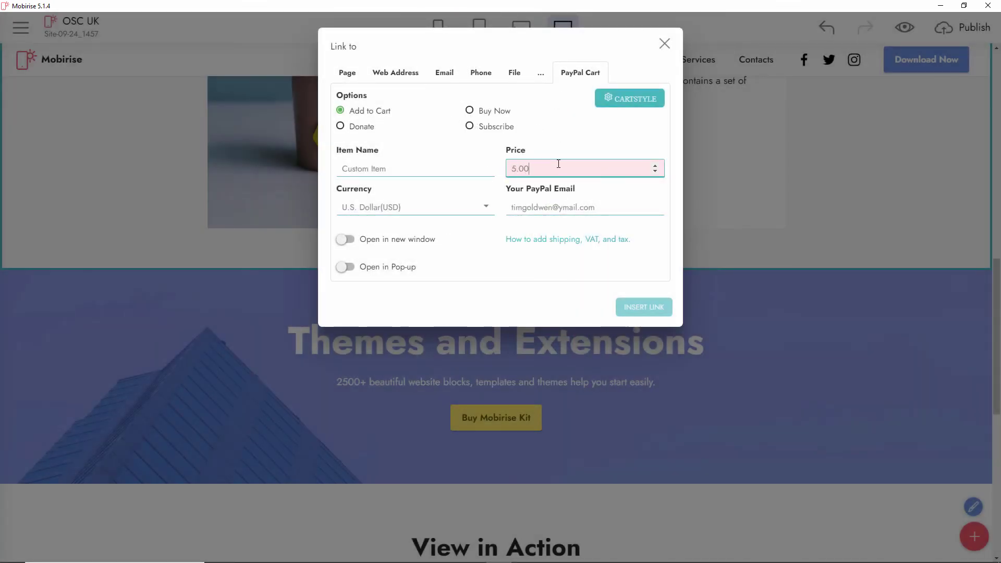
left_click(456, 211)
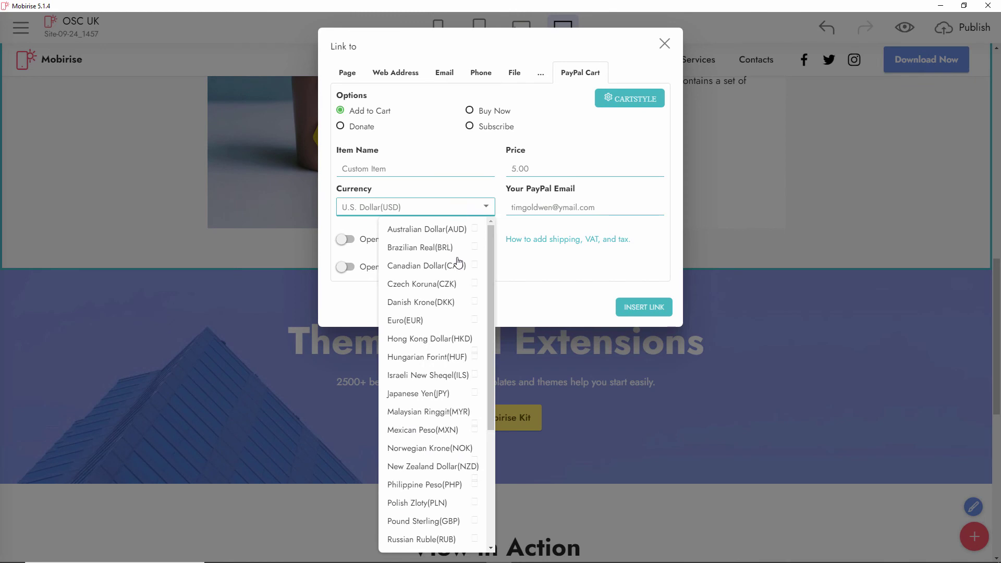
scroll(461, 257, "down", 3)
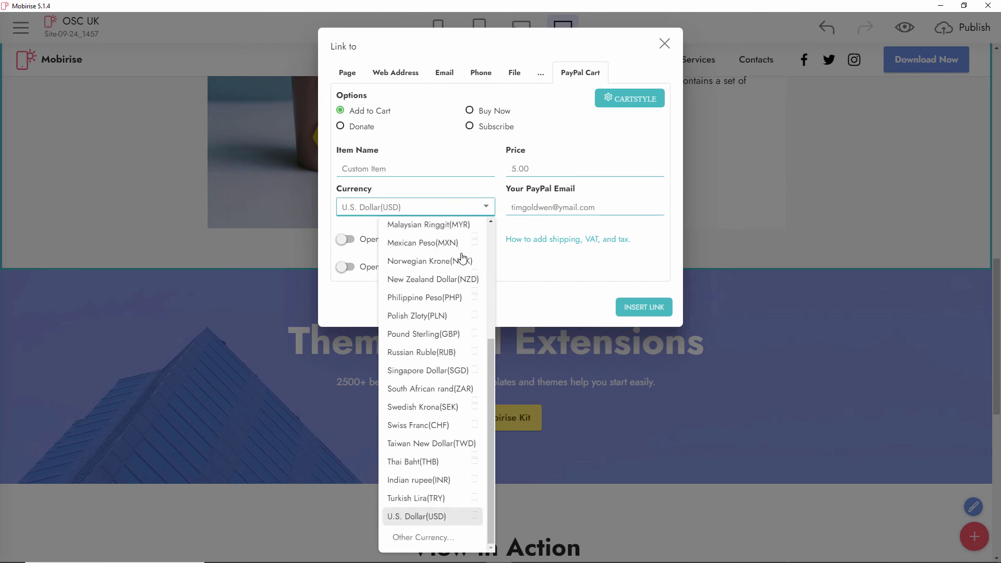
left_click(445, 517)
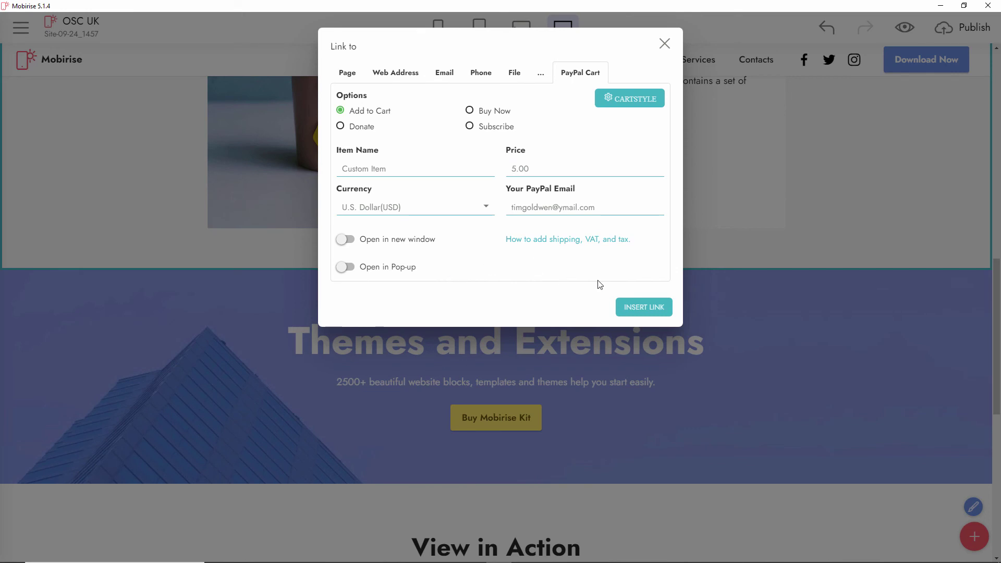
left_click(638, 309)
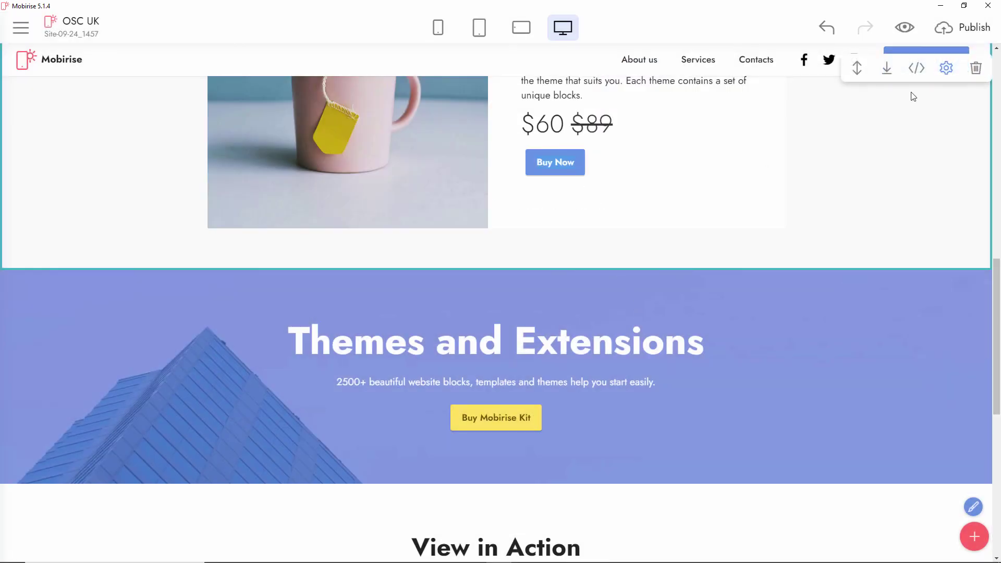
Preview the site in the browser, look through the page, and accept the cookie notice.
left_click(909, 30)
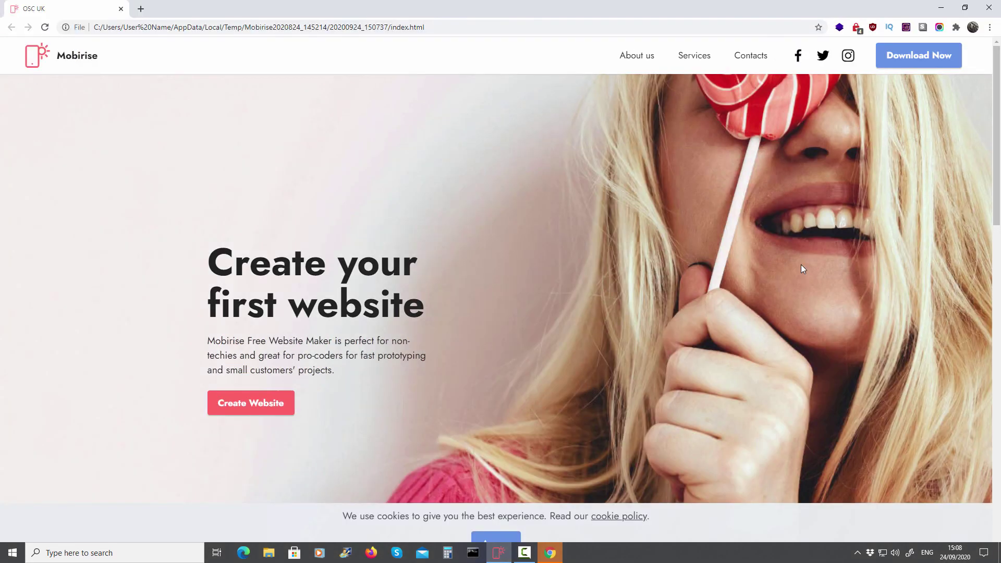
scroll(999, 359, "down", 9)
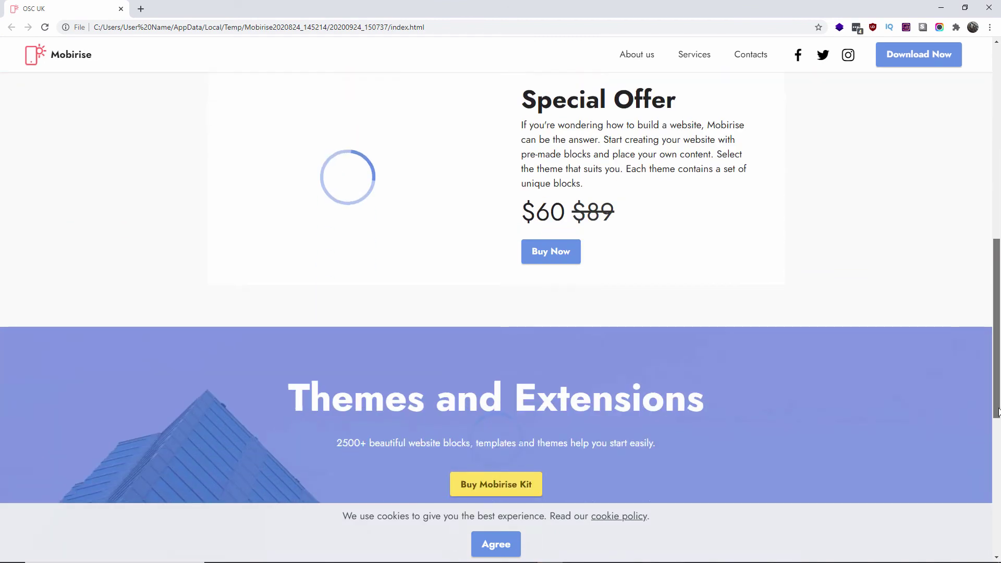
scroll(718, 190, "up", 10)
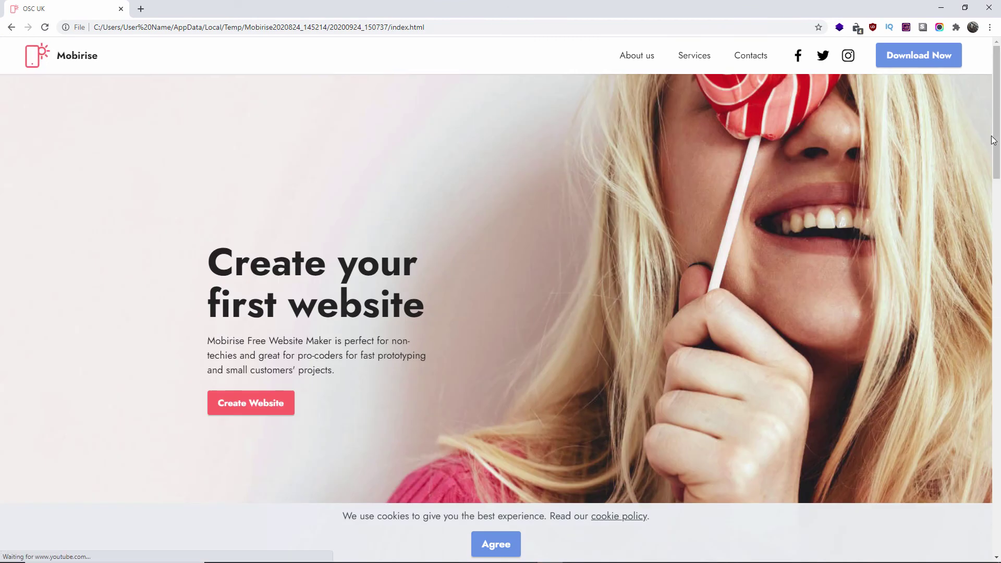
left_click_drag(994, 139, 996, 248)
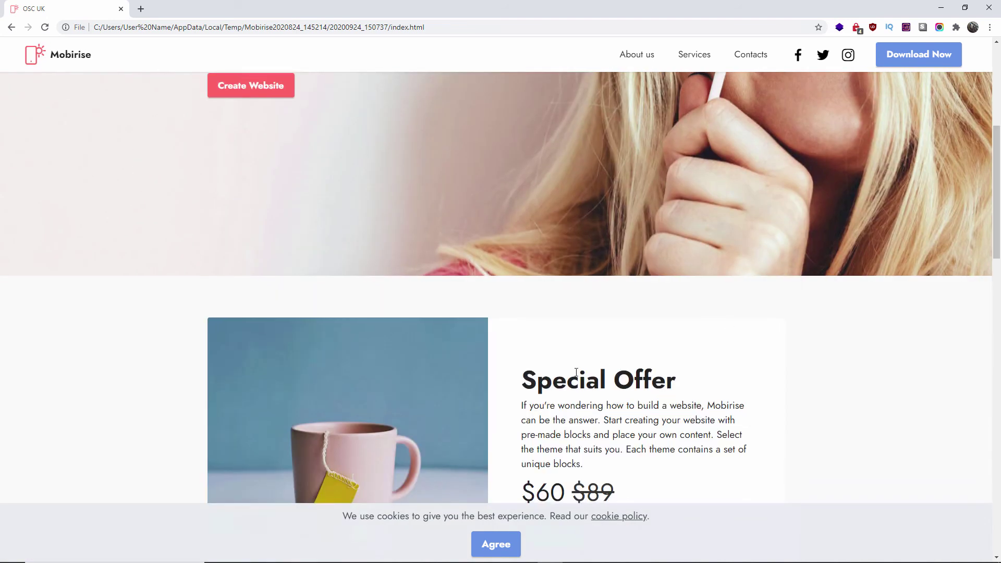
left_click(494, 544)
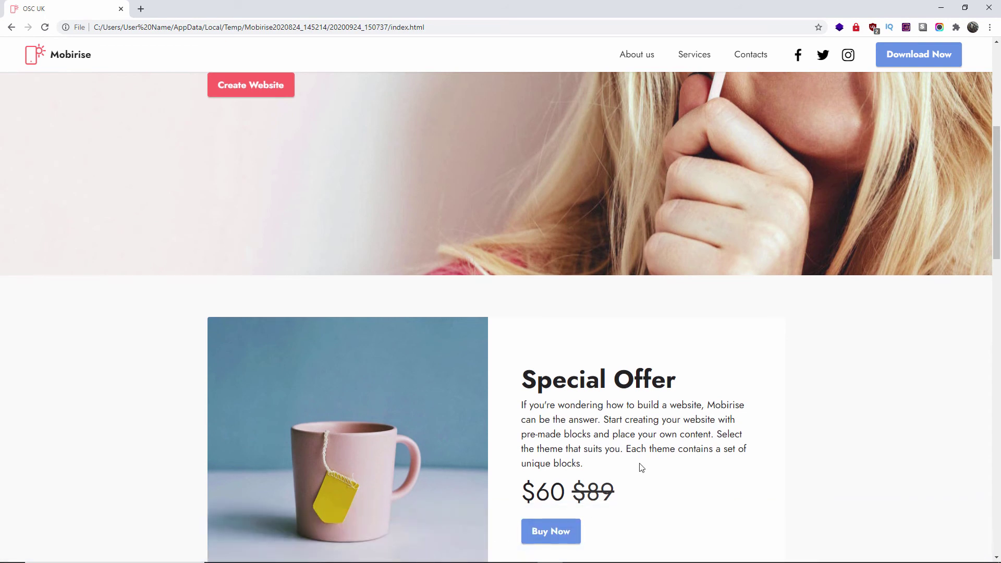
Test the Special Offer's Buy Now button by adding its item to the shopping cart.
scroll(640, 467, "down", 3)
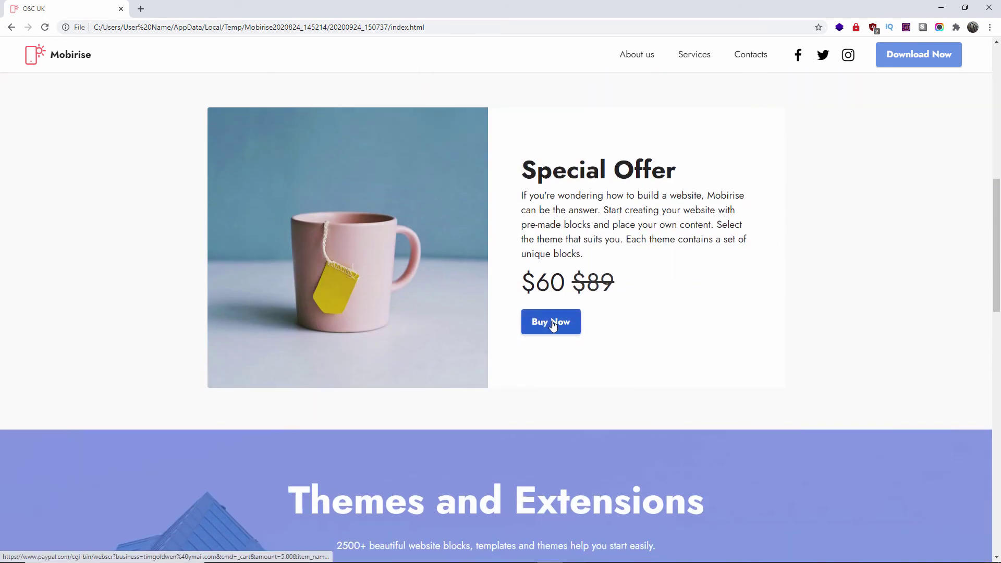
scroll(606, 364, "up", 1)
scroll(606, 363, "up", 1)
left_click(559, 426)
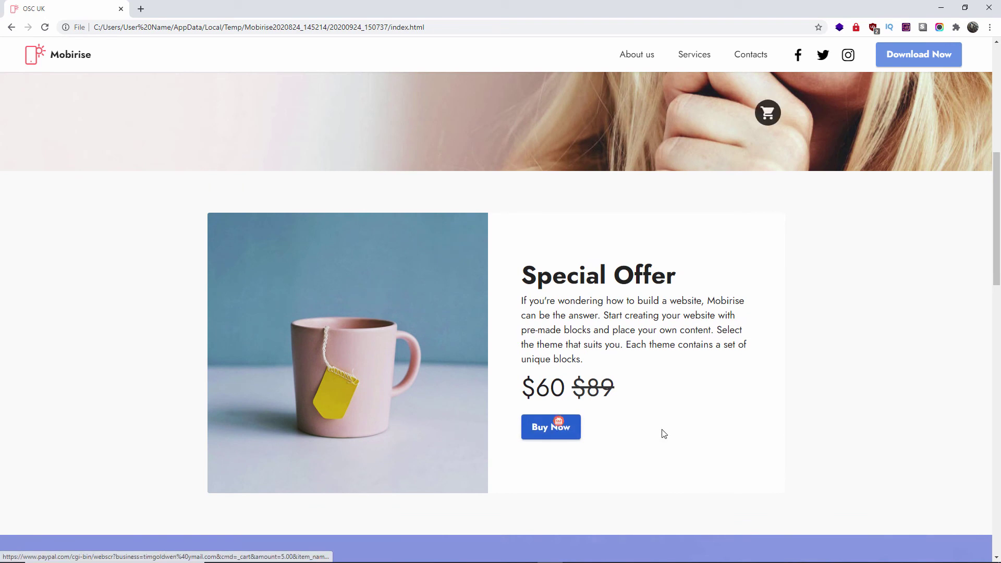
Open the shopping cart, raise the Custom Item quantity to 2, reduce it to 1, and close the cart.
left_click(765, 118)
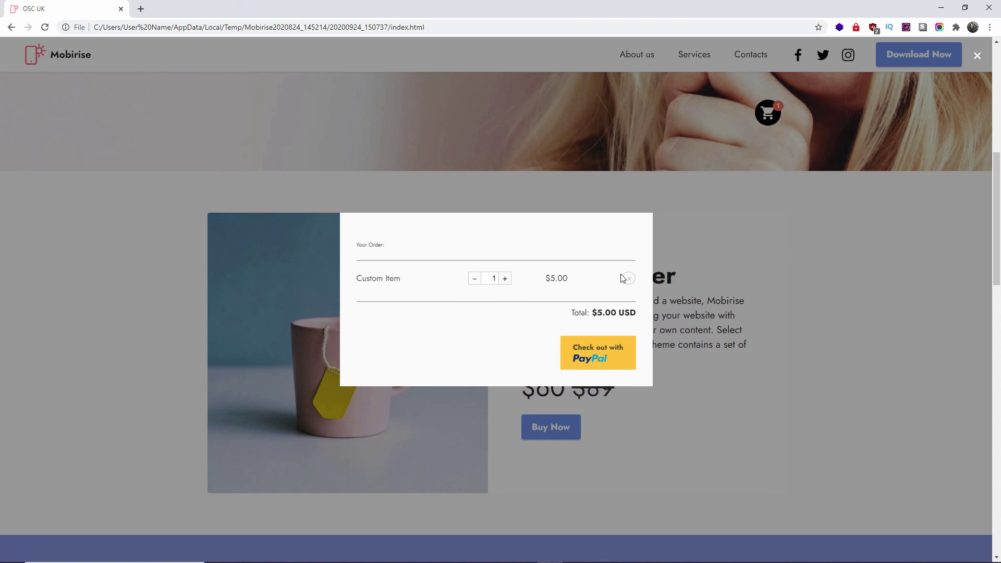
left_click(504, 279)
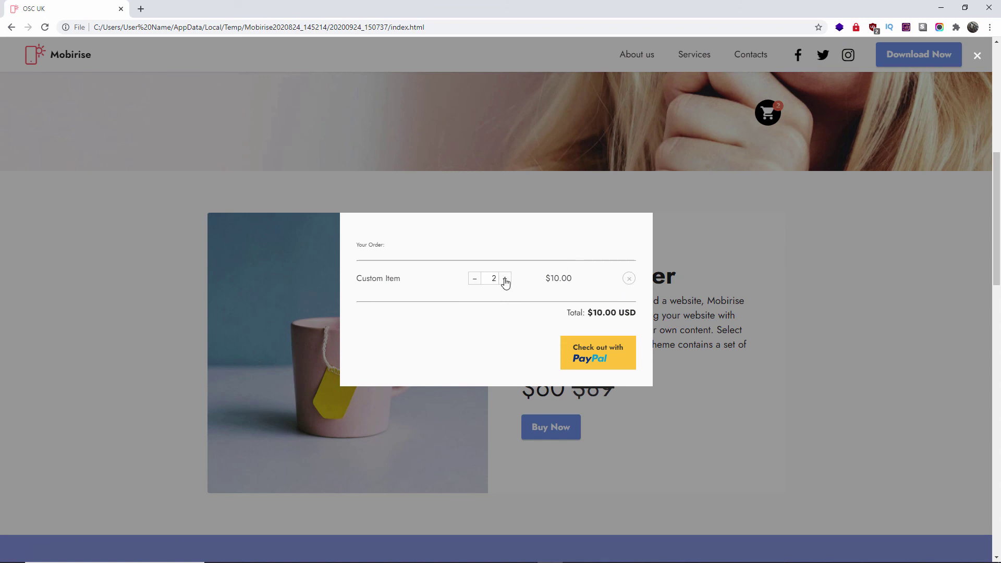
left_click(474, 279)
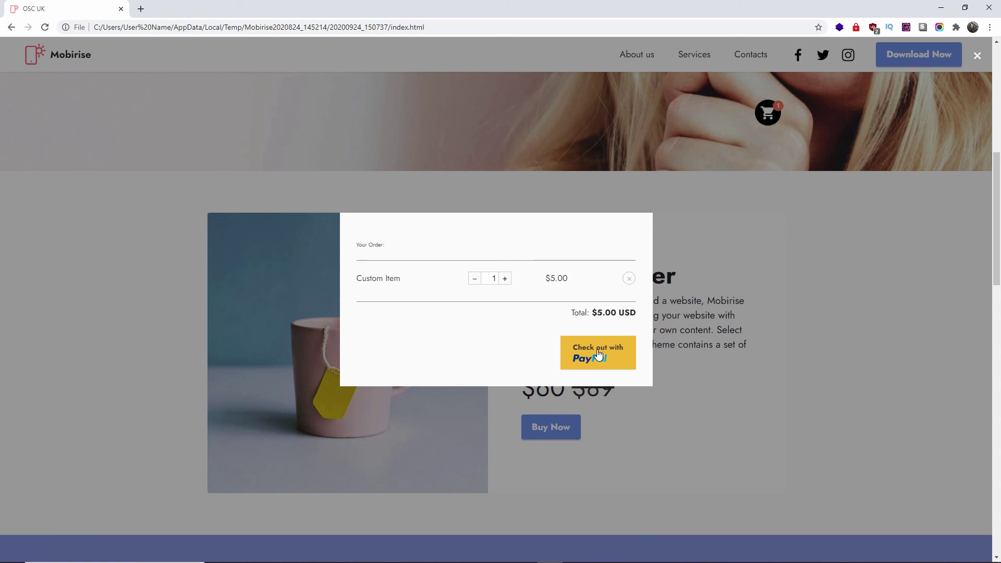
left_click(723, 257)
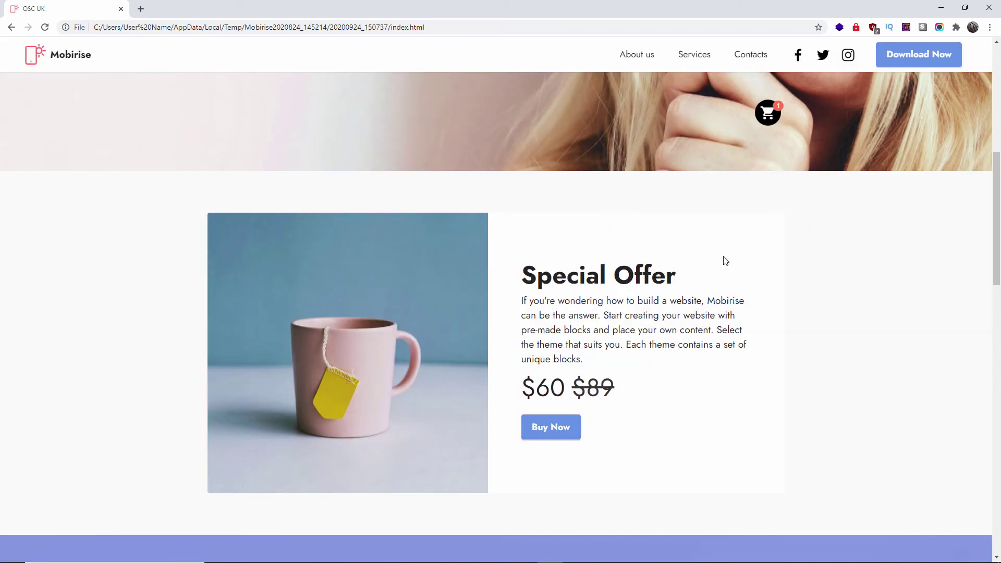
Check the floating cart icon while scrolling the preview, and remove the Custom Item from the cart.
scroll(886, 198, "down", 2)
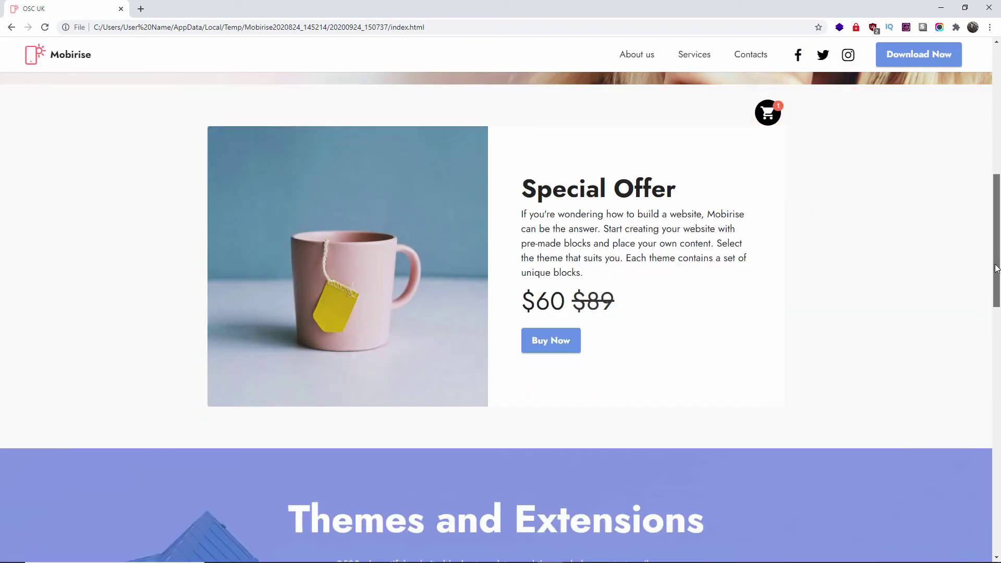
scroll(834, 177, "up", 7)
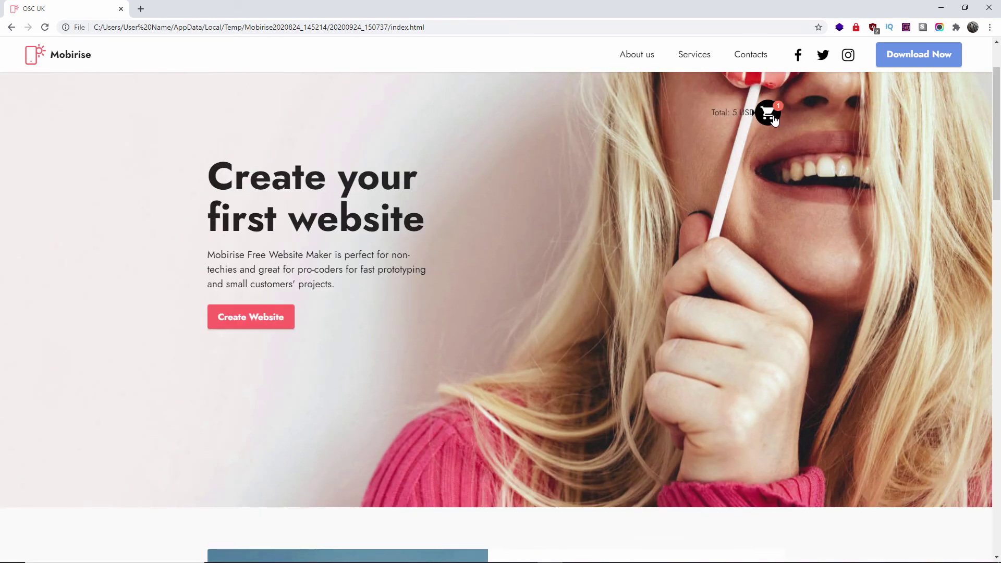
left_click(768, 113)
left_click(629, 280)
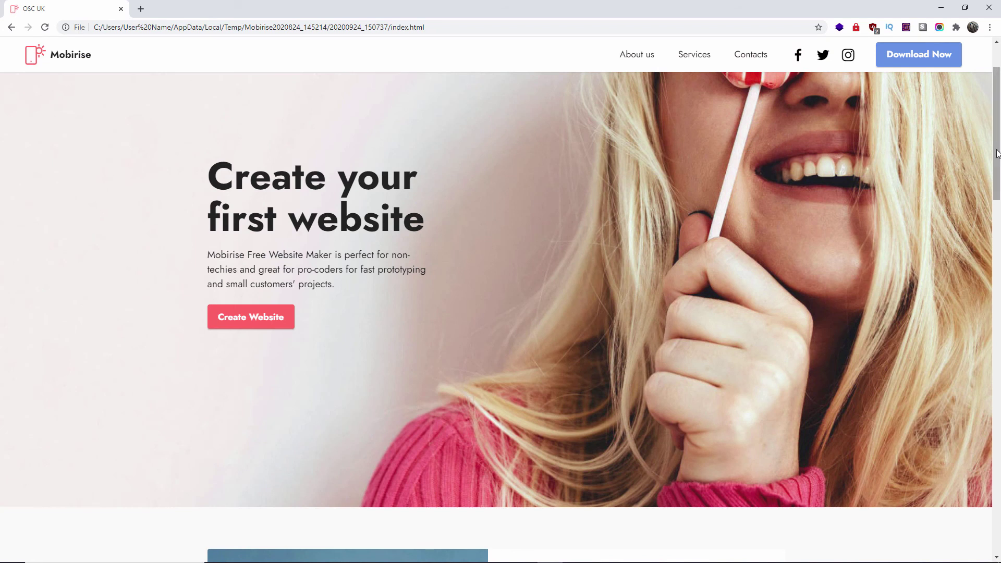
Review the rest of the previewed page down to the footer, and switch back to Mobirise.
left_click_drag(997, 153, 995, 461)
scroll(626, 245, "down", 4)
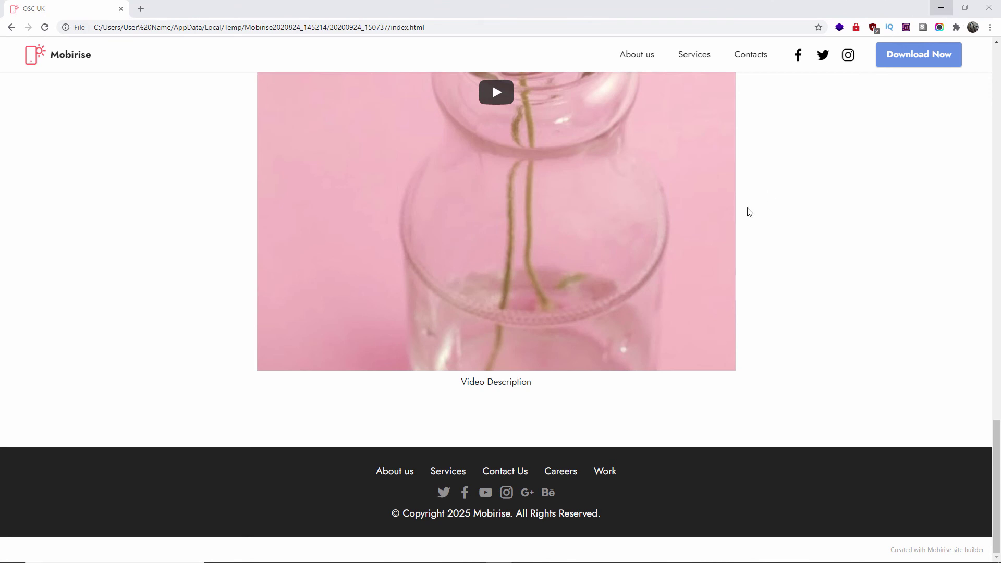
key("alt+Tab")
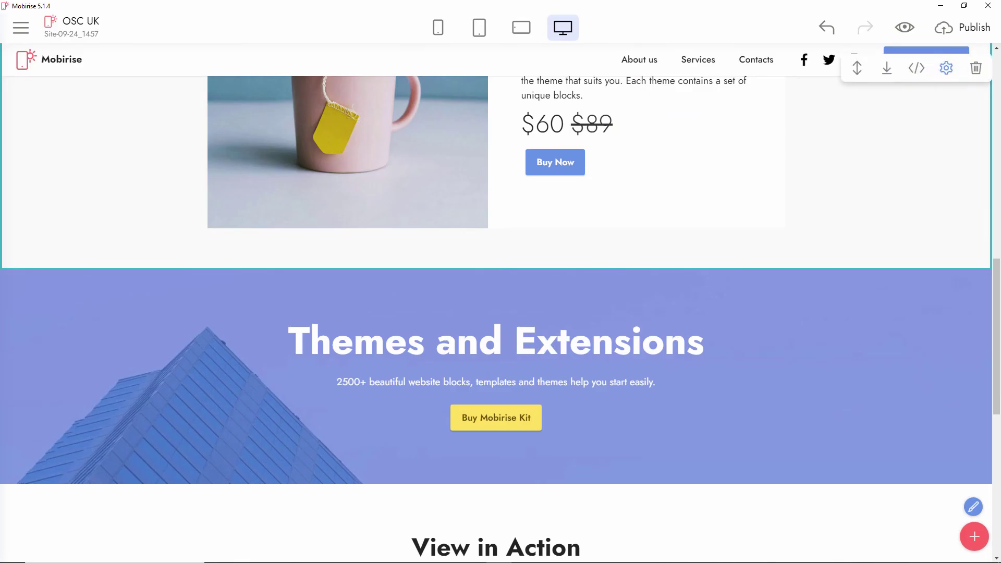
Examine the Themes and Extensions block and the View in Action video block above the footer.
left_click(646, 346)
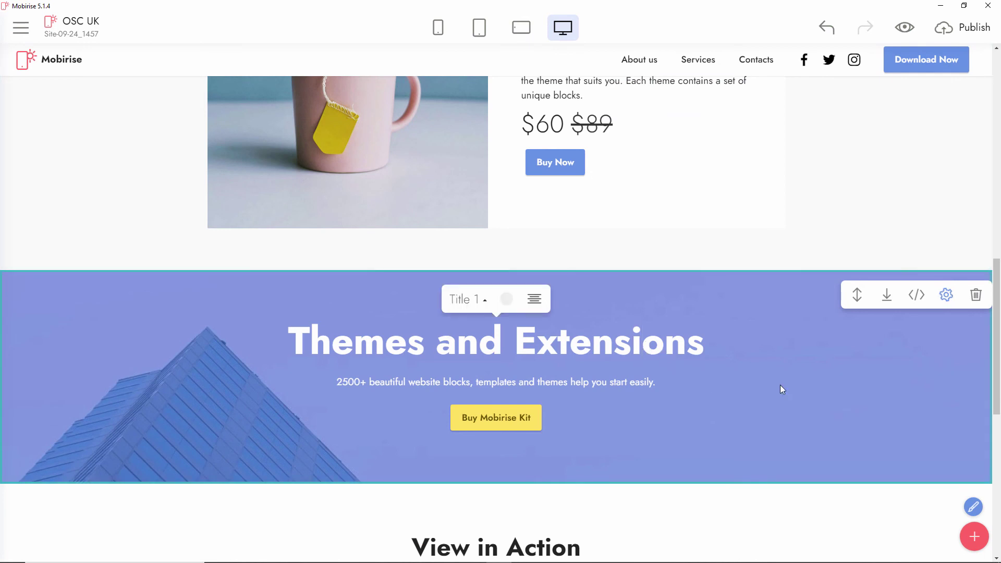
left_click_drag(996, 355, 982, 420)
scroll(982, 419, "down", 5)
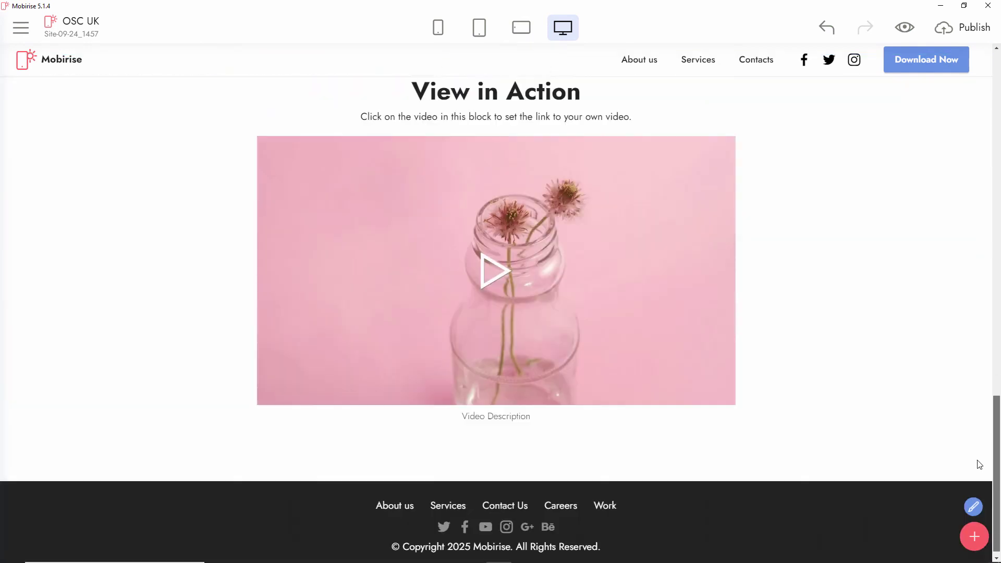
mouse_move(605, 402)
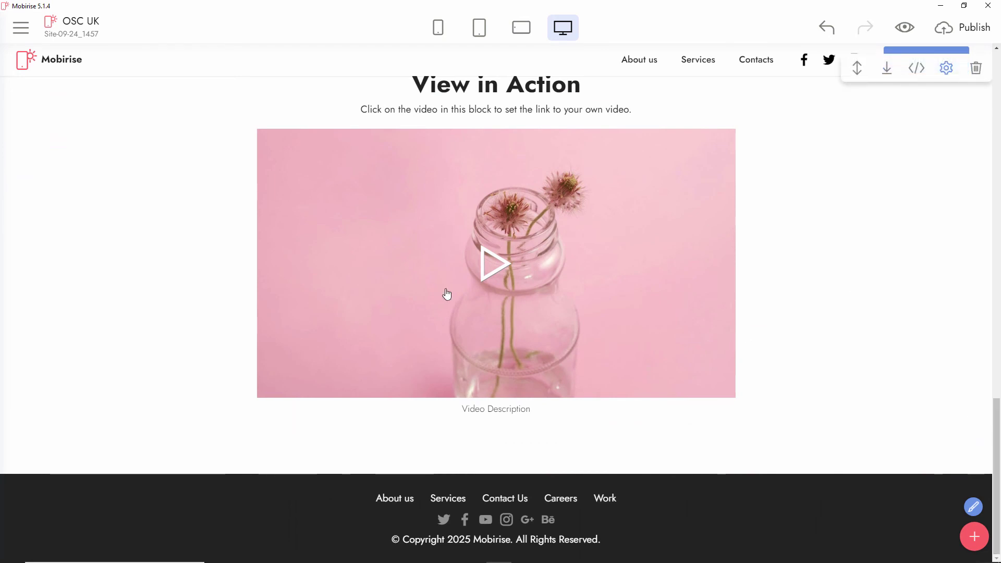
scroll(769, 258, "up", 4)
scroll(768, 258, "down", 3)
scroll(391, 134, "down", 1)
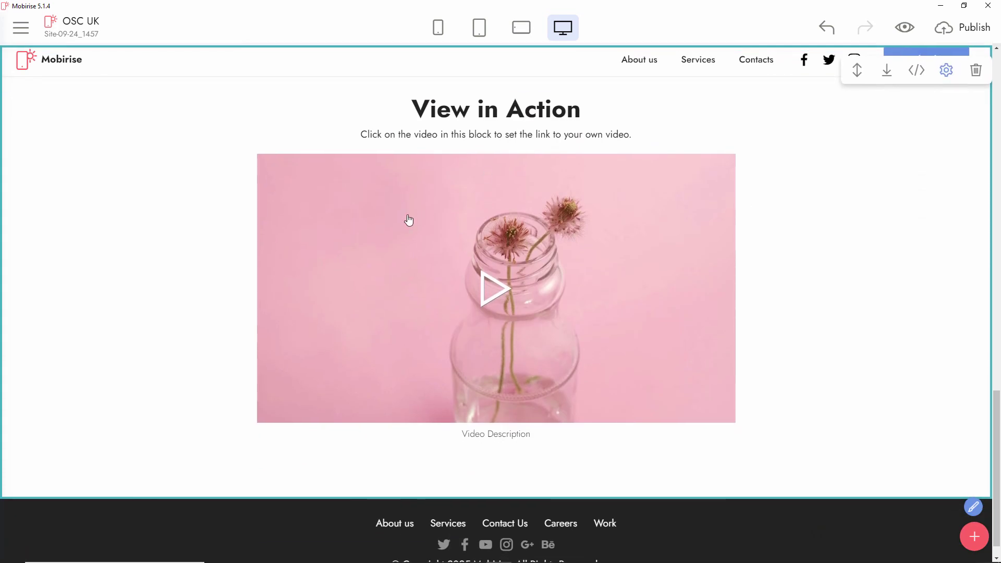
scroll(409, 220, "down", 1)
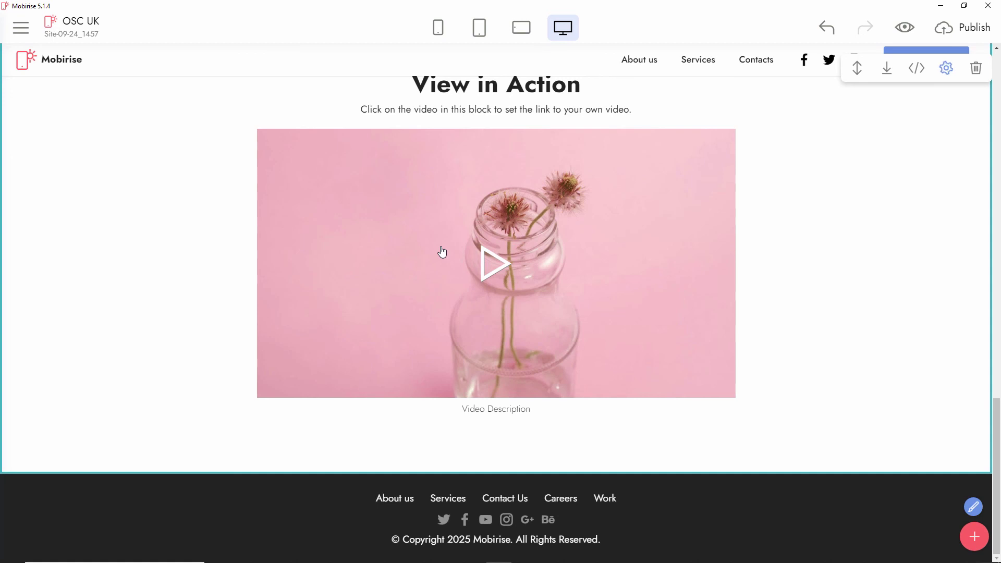
Review the publishing options for Mobirise subdomain, local drive folder, FTP and GitHub Pages, and cancel without publishing.
left_click(973, 28)
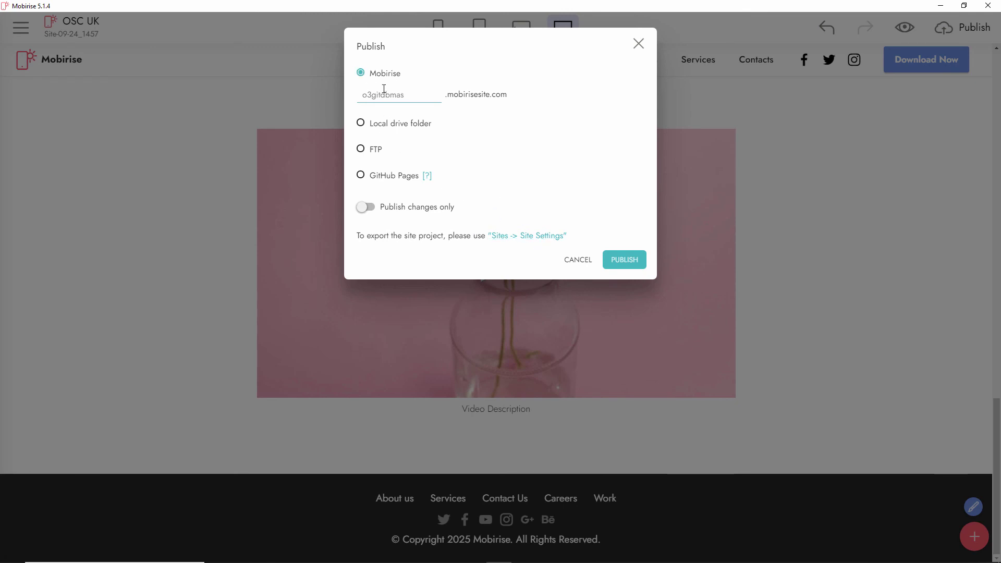
left_click_drag(364, 95, 417, 109)
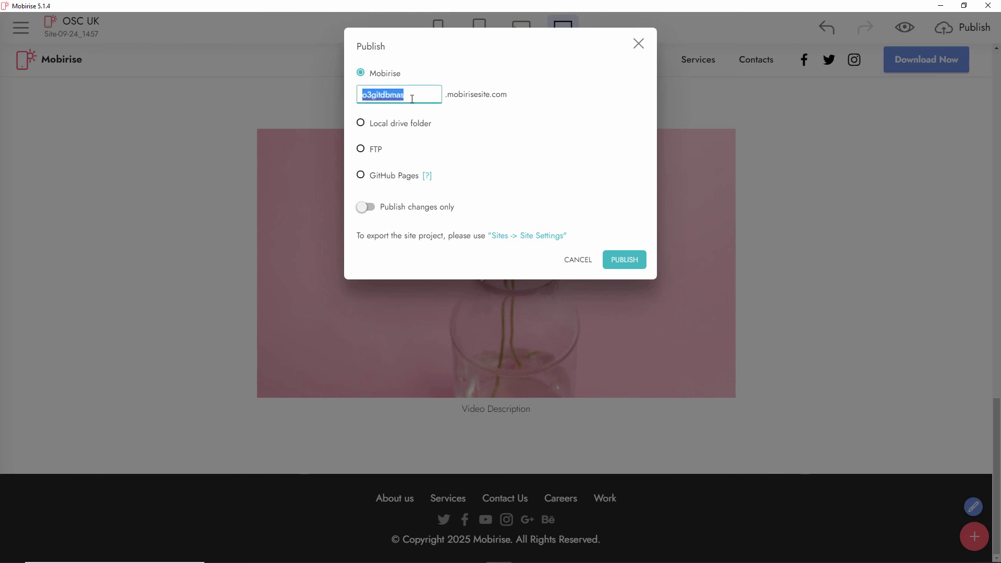
left_click(450, 96)
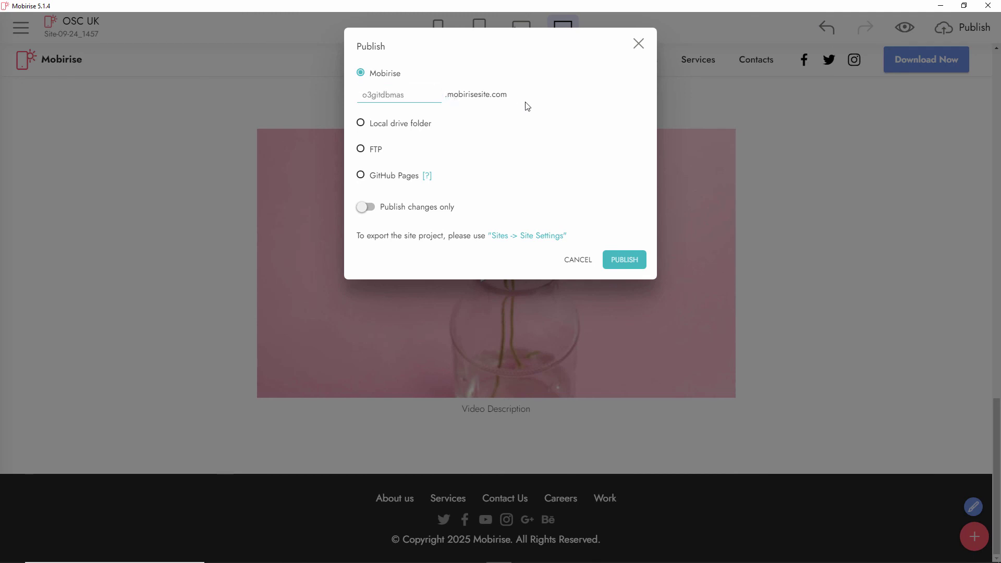
left_click(394, 124)
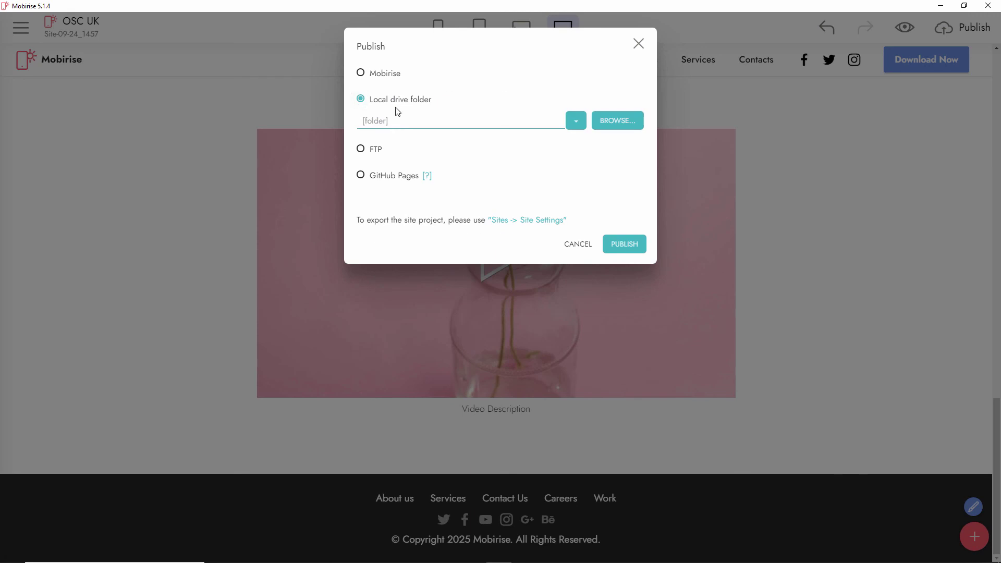
left_click(373, 150)
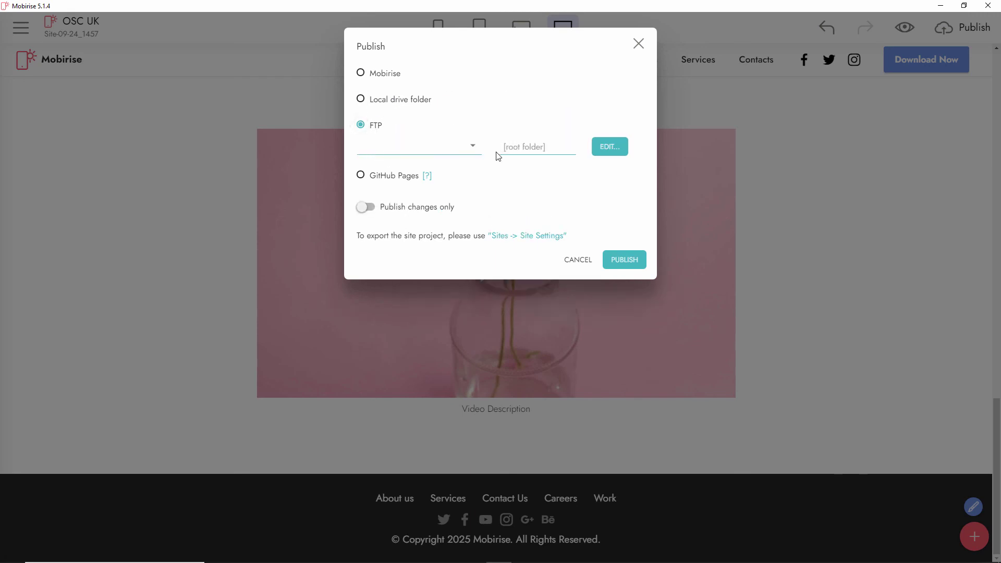
left_click(374, 177)
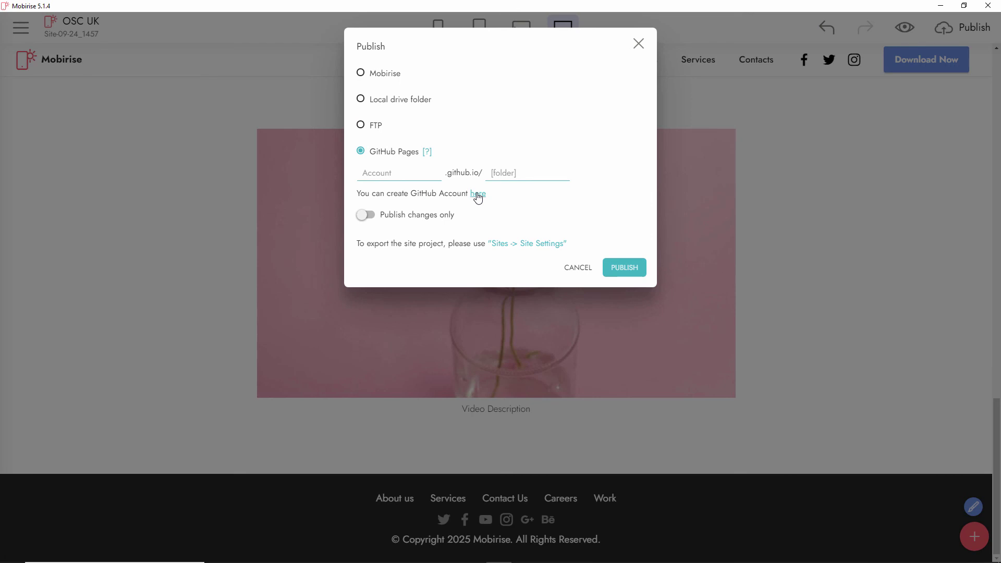
left_click(412, 222)
left_click(571, 268)
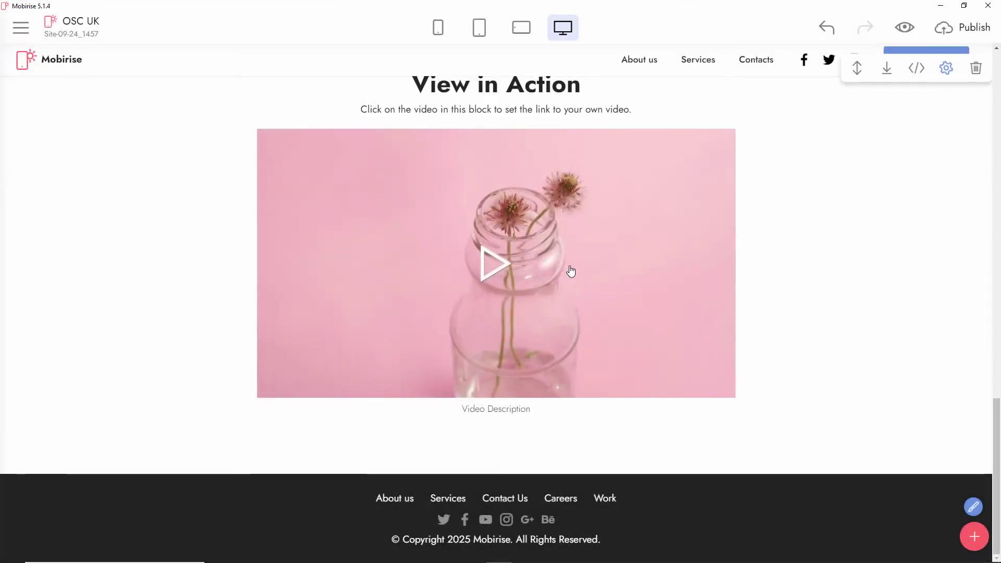
Open the program's Help dialog to view the Help Center, forum and support message options.
left_click(21, 28)
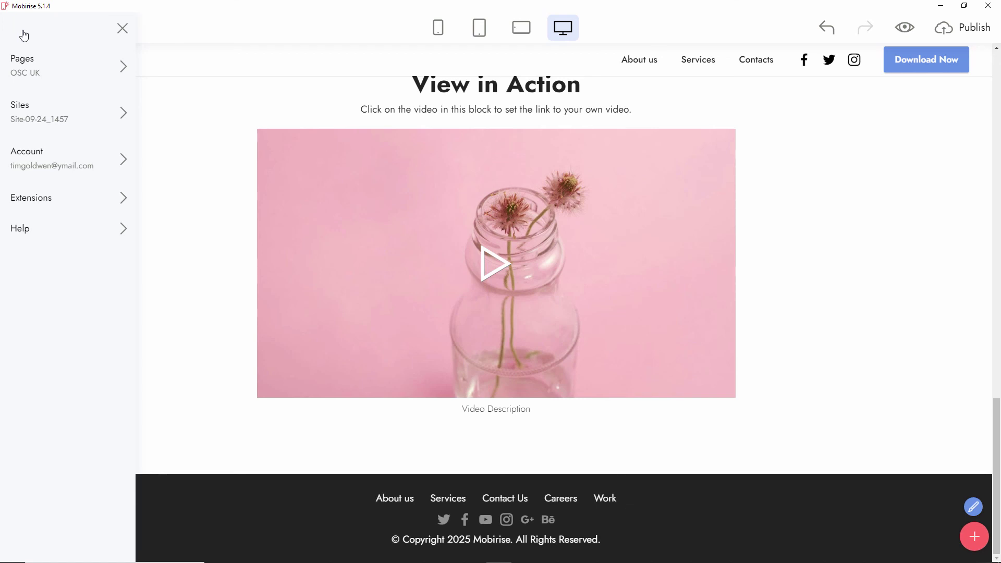
left_click(44, 238)
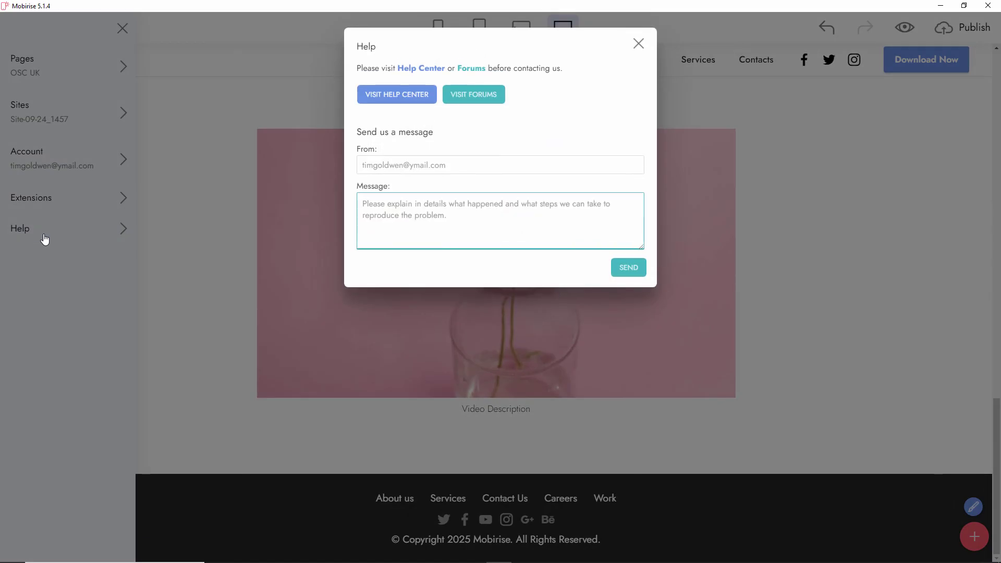
Open the Mobirise Forums from the Help dialog and look through the discussion list down to its page links.
left_click(460, 99)
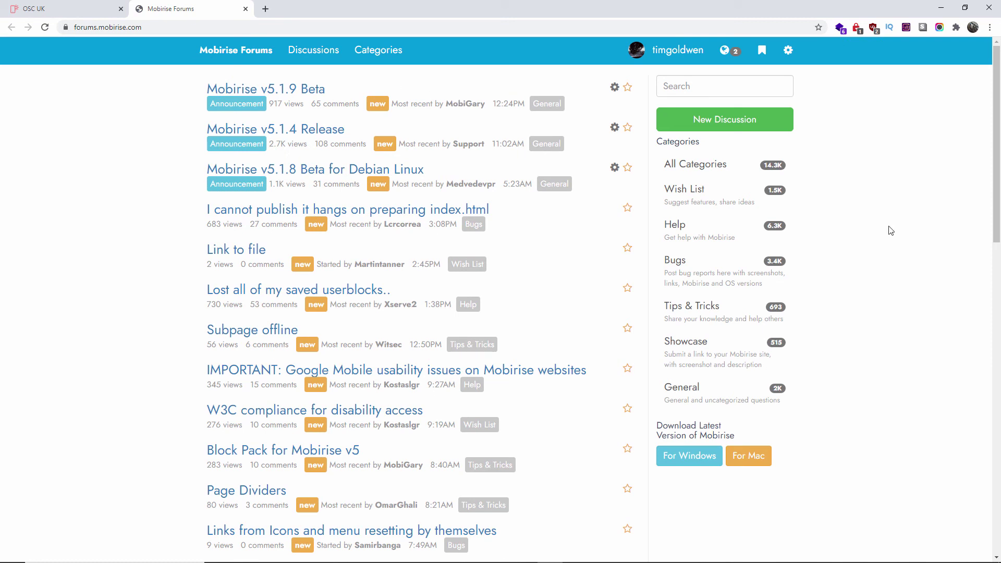
left_click_drag(998, 163, 998, 465)
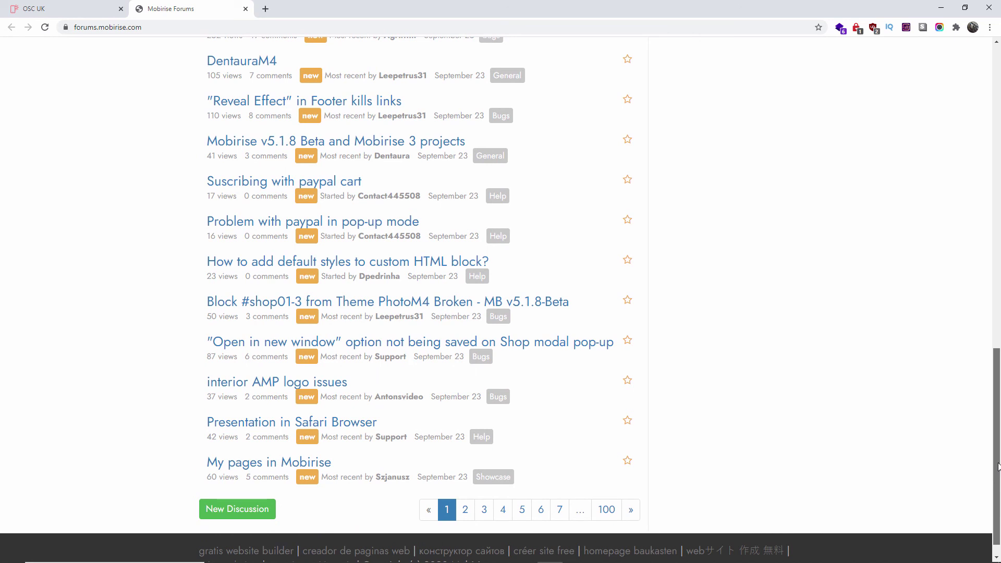
left_click_drag(998, 463, 965, 130)
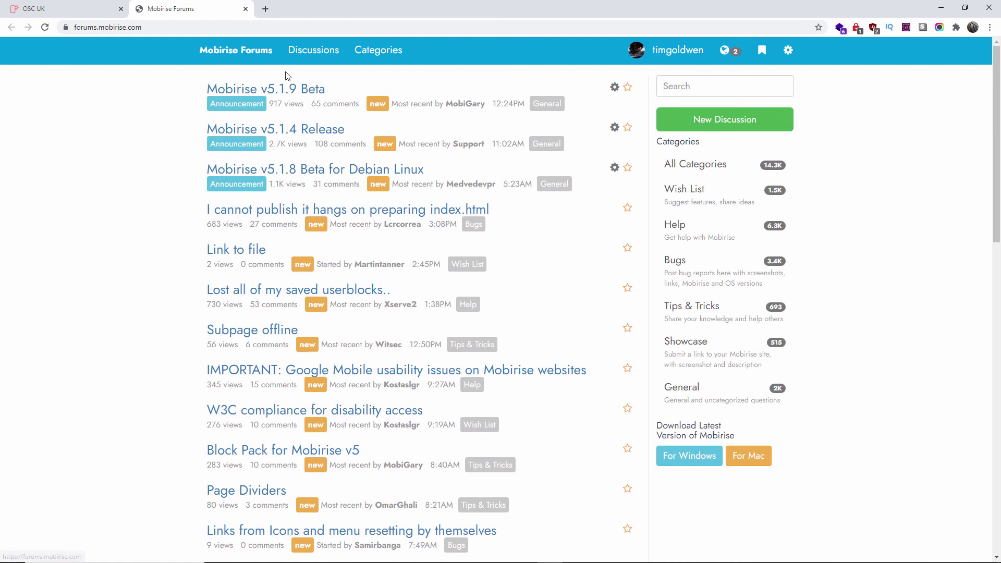
Go to the mobirise.com home page and open the Autumn Sale offer.
double_click(96, 30)
key("Delete")
key("Delete")
key("Return")
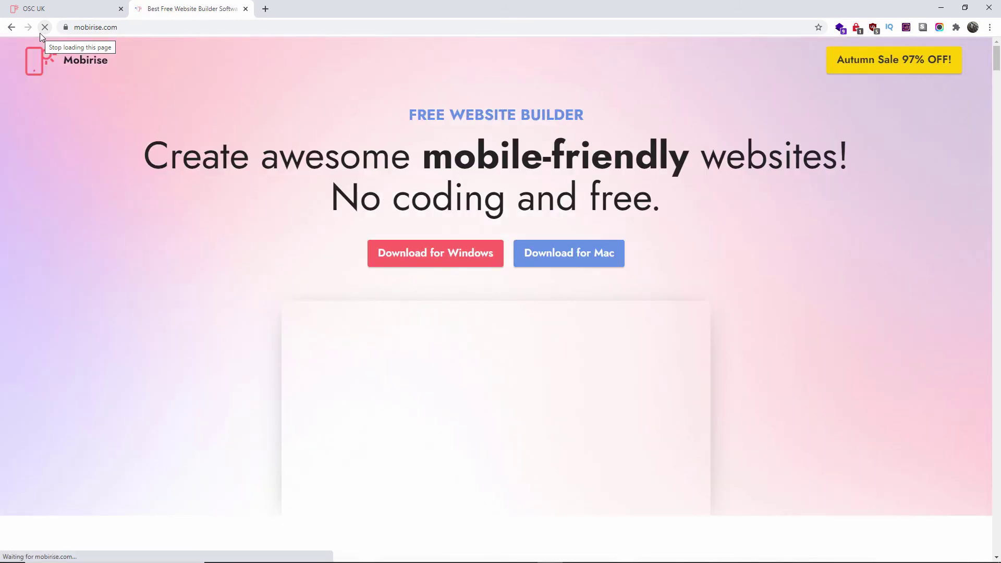
left_click(920, 62)
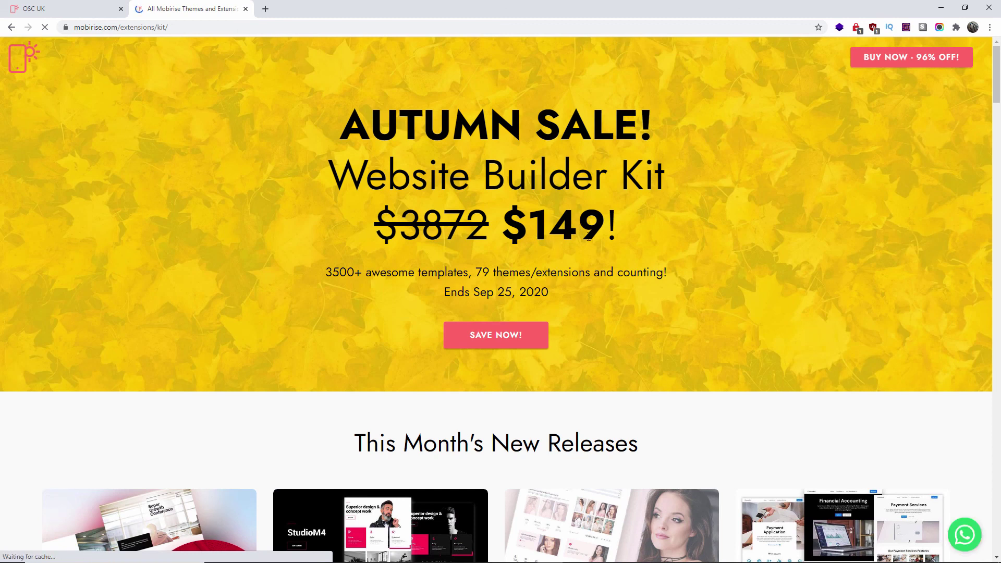
Examine the sale price and the crossed-out regular price of the Website Builder Kit.
left_click_drag(608, 229, 541, 230)
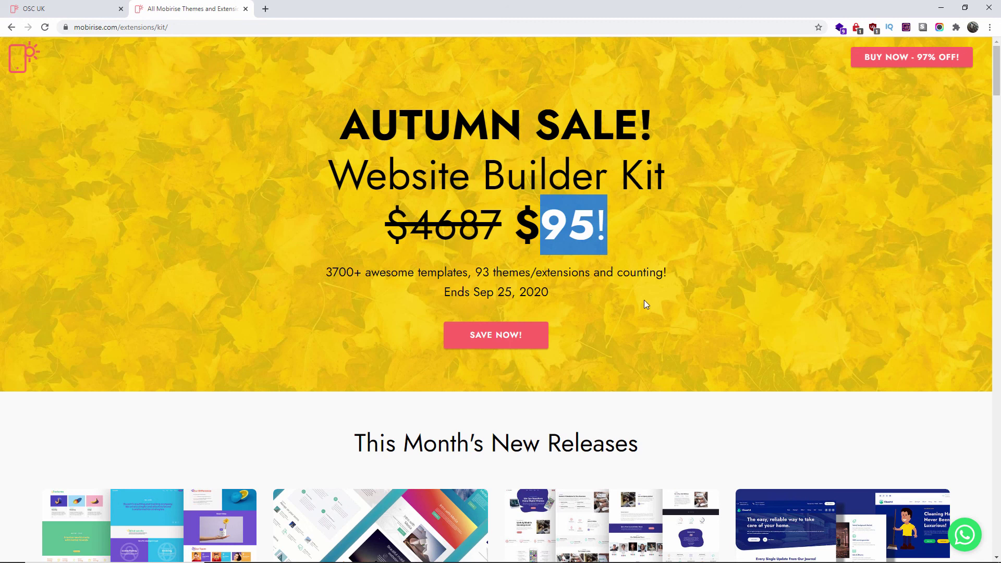
left_click(549, 235)
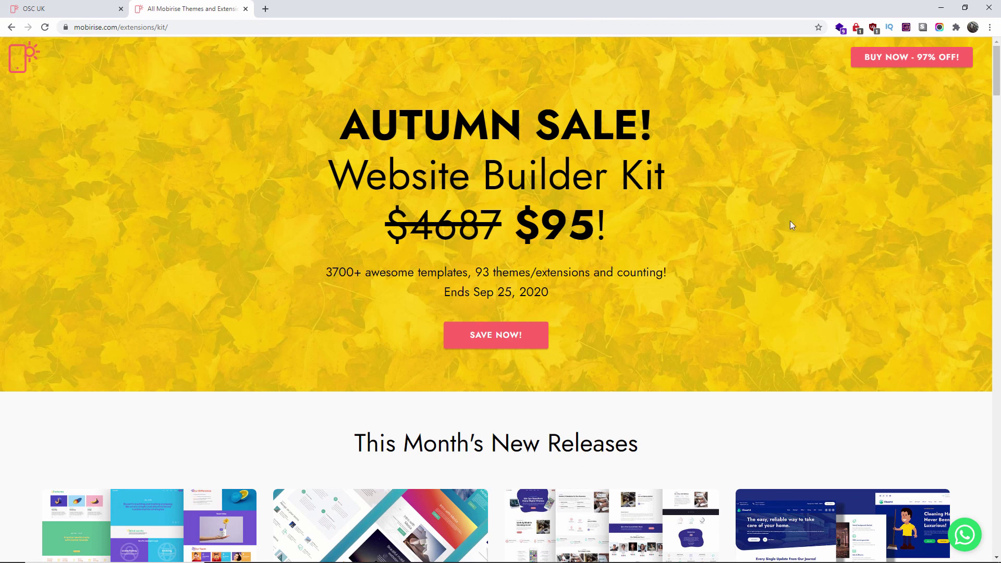
left_click_drag(995, 79, 990, 105)
left_click_drag(398, 237, 513, 237)
left_click(705, 243)
Browse the Mobirise Themes included in the kit and their individual prices.
left_click_drag(996, 70, 992, 135)
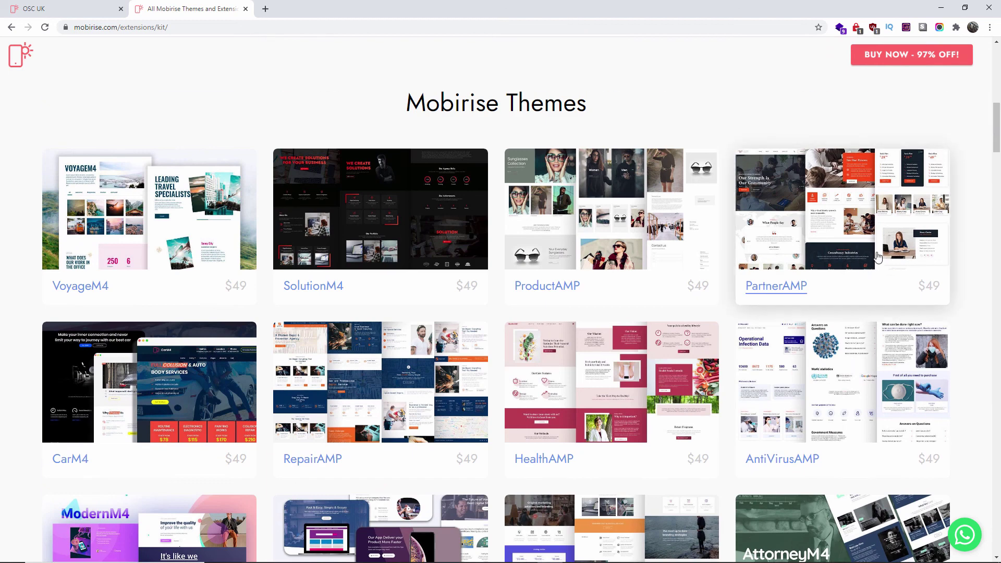
scroll(629, 249, "down", 3)
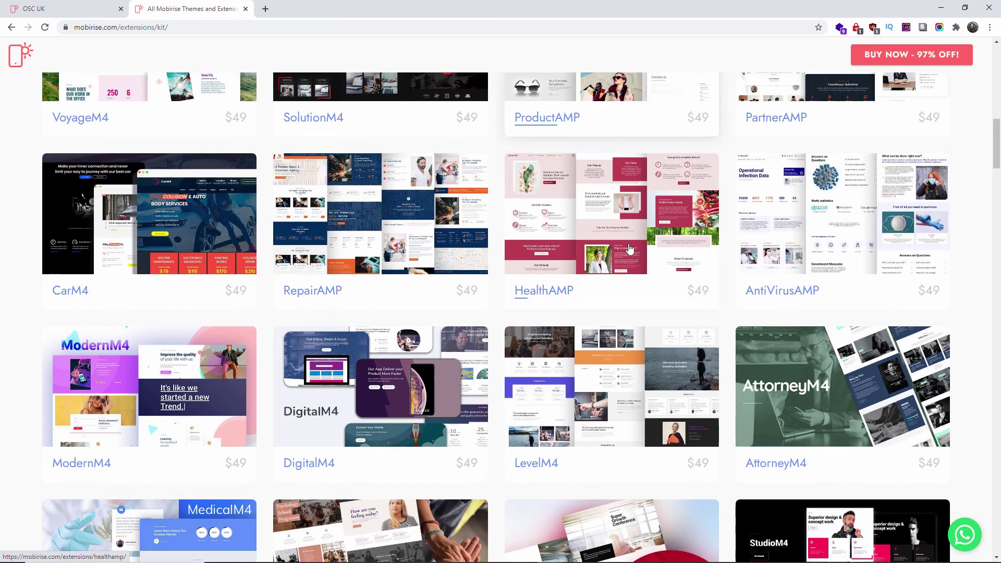
scroll(630, 249, "down", 1)
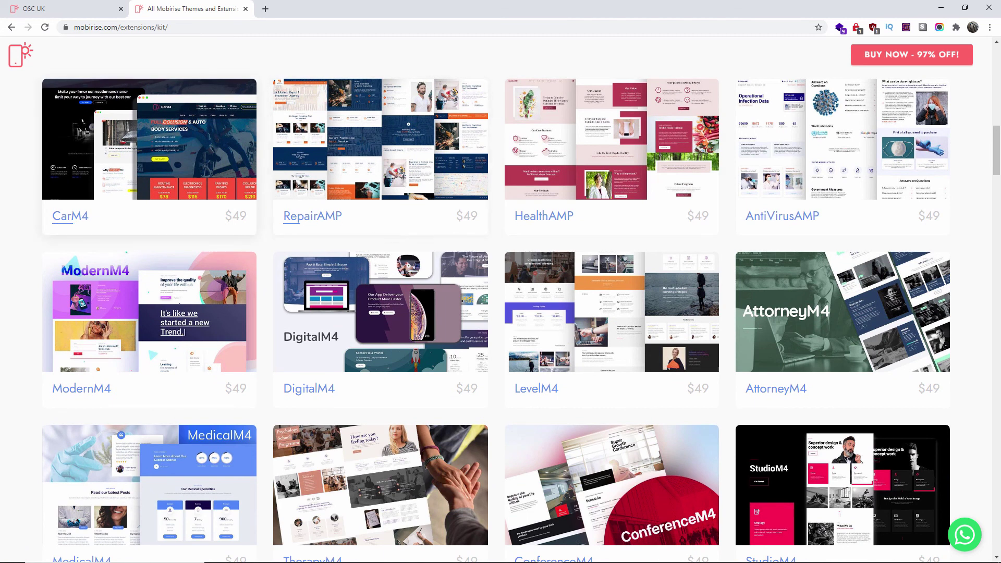
Review the Mobirise Extensions from BlockPack for AMP to Code Editor with their prices, and return to the start of the sale page.
left_click_drag(994, 164, 985, 485)
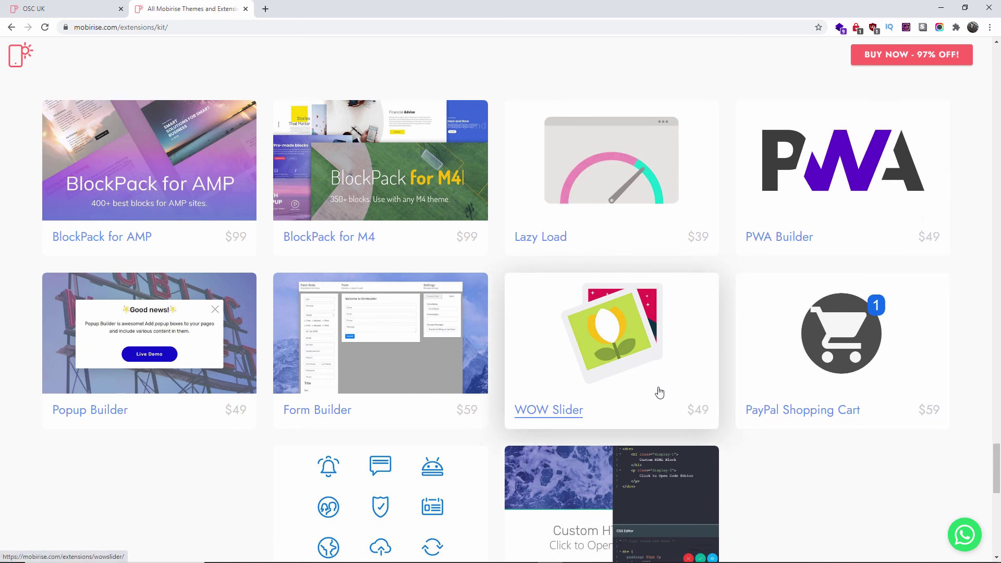
scroll(652, 384, "up", 1)
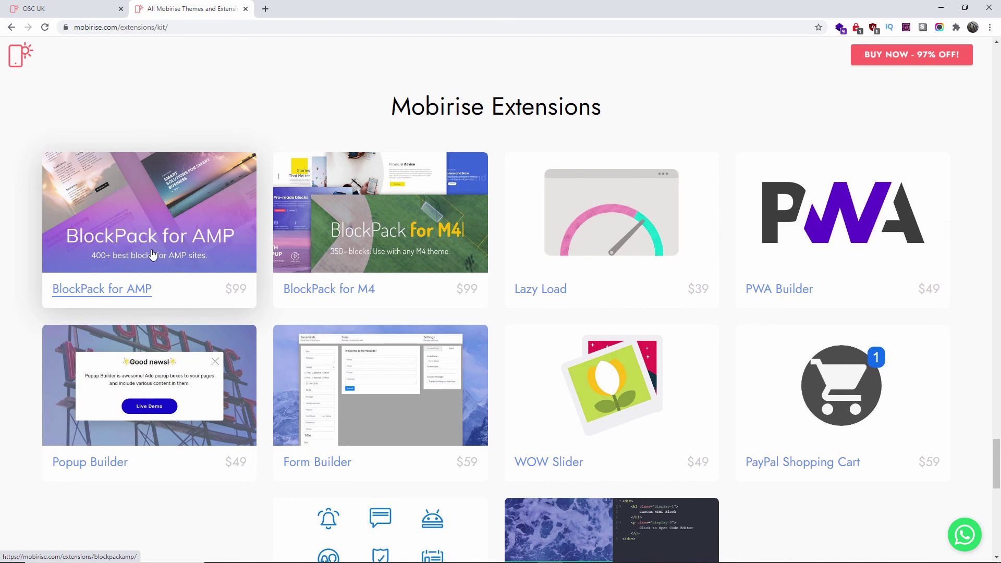
scroll(696, 283, "down", 1)
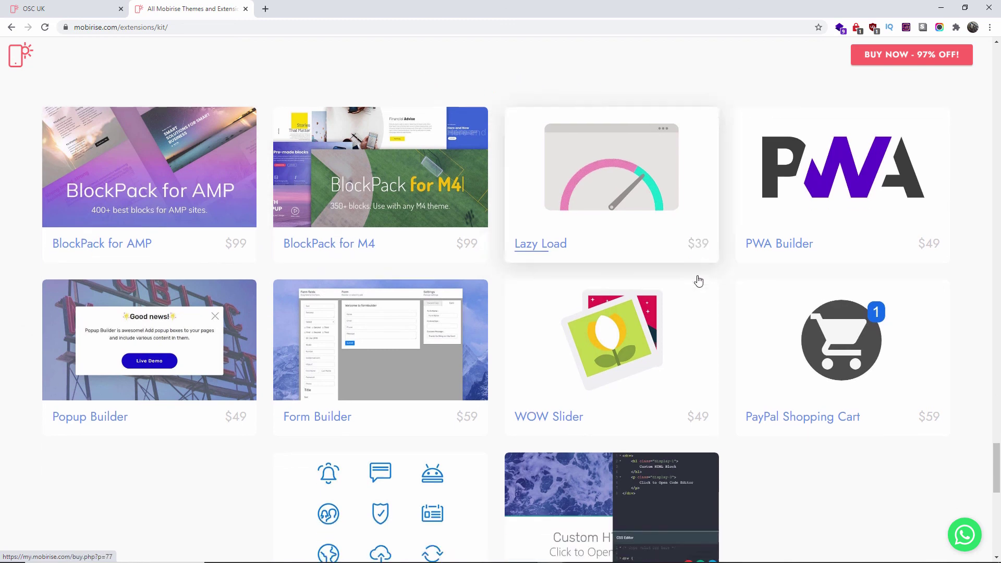
scroll(695, 282, "down", 4)
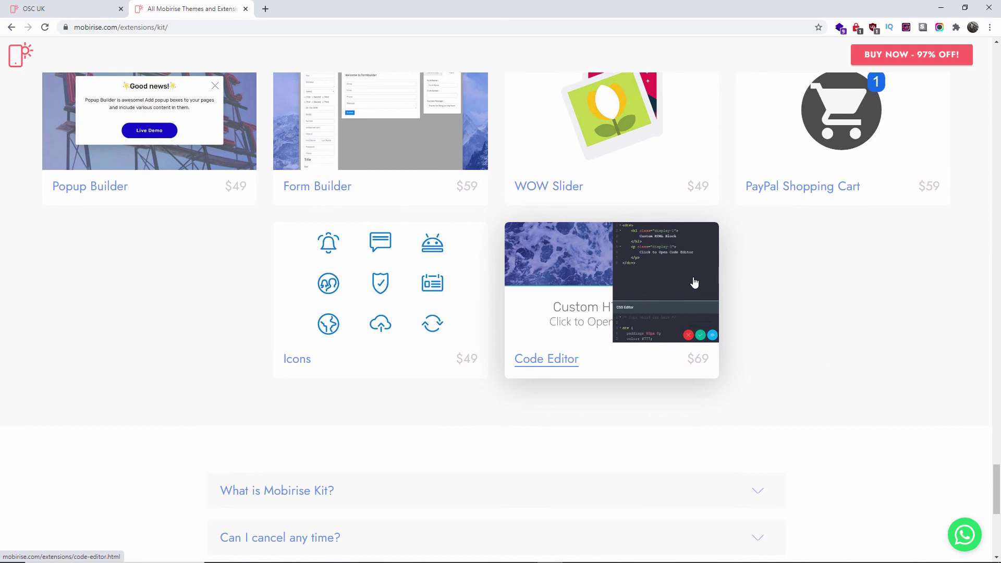
left_click_drag(995, 496, 996, 3)
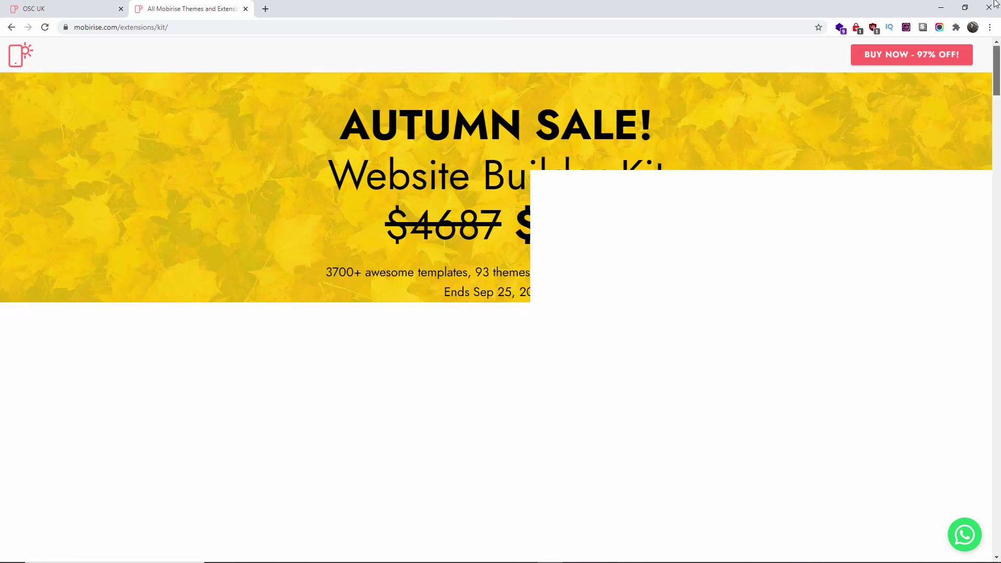